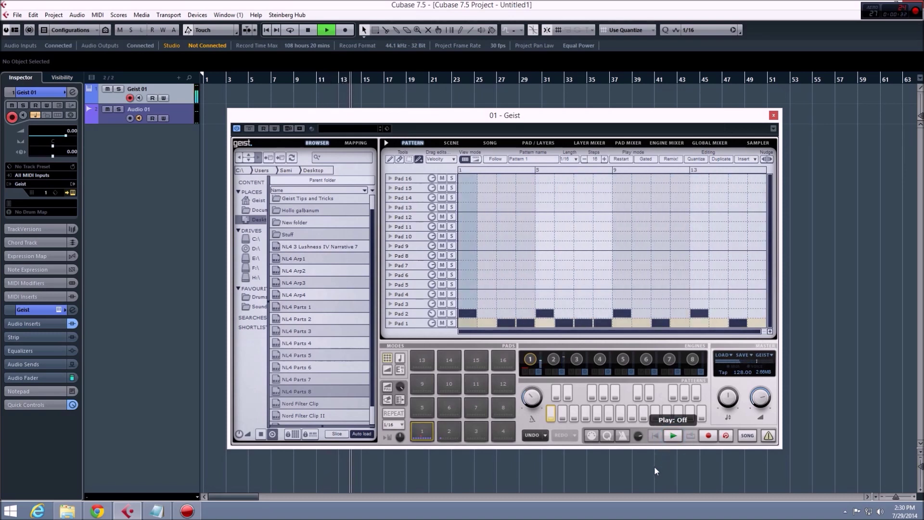
- Stop the playback and undo the programmed notes so Pattern 1 is empty
key(space)
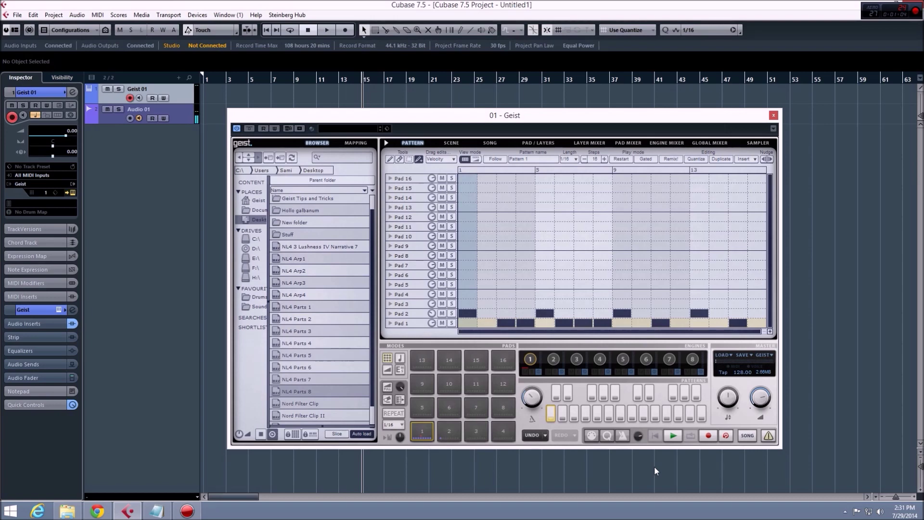
key(ctrl+z)
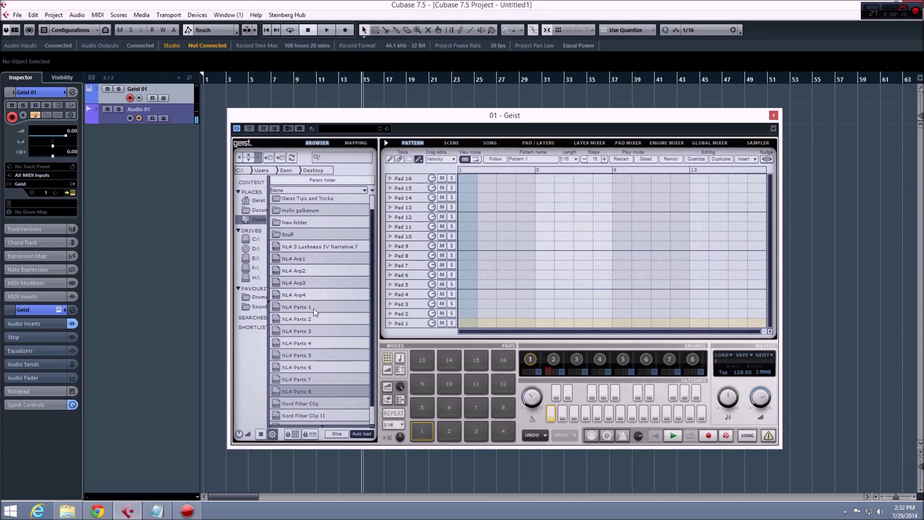
- Audition the NL4 Parts samples in the Desktop folder, from NL4 Parts 1 through NL4 Parts 8
click(314, 308)
click(316, 319)
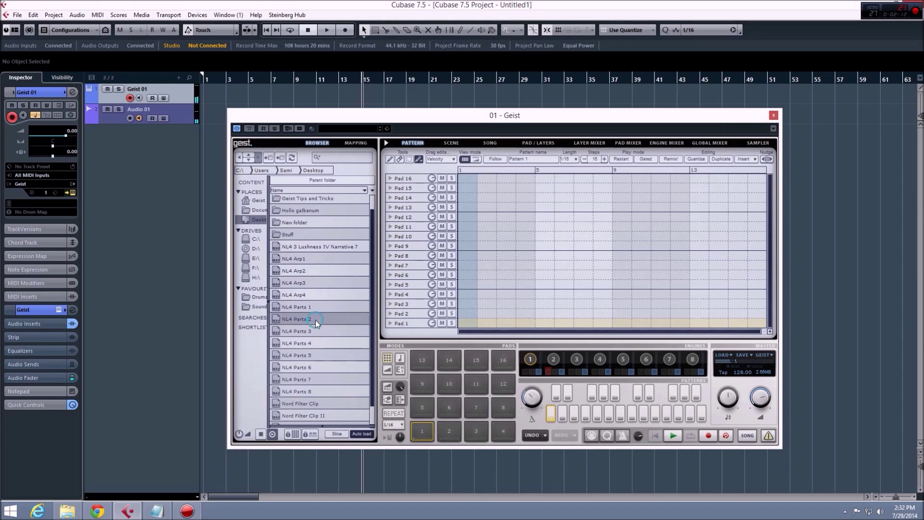
click(299, 345)
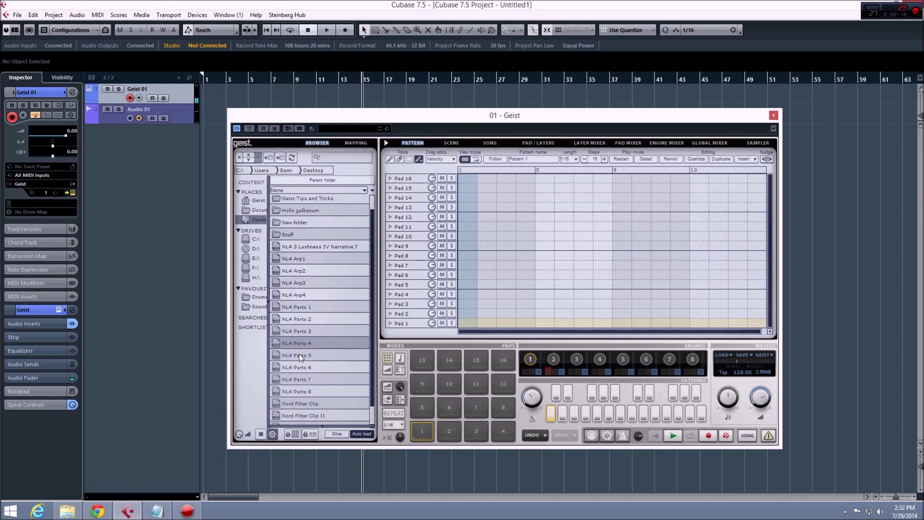
click(299, 355)
click(313, 365)
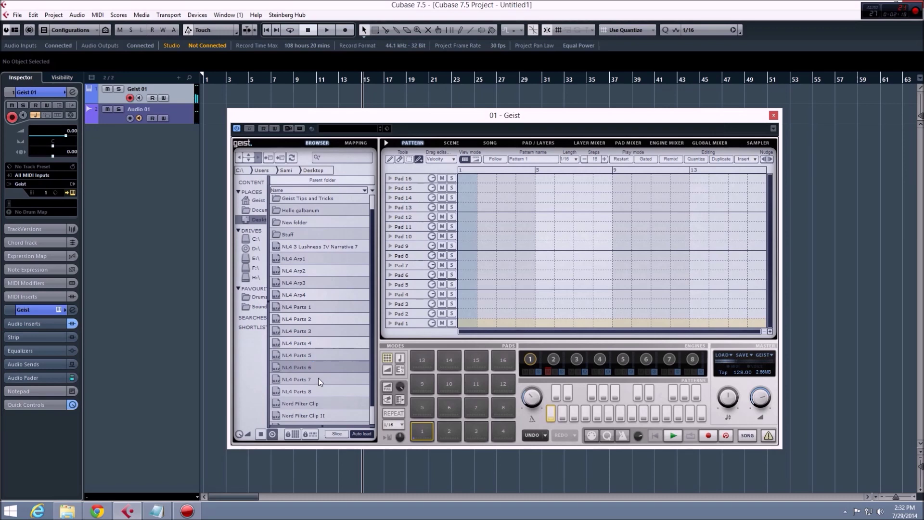
click(319, 380)
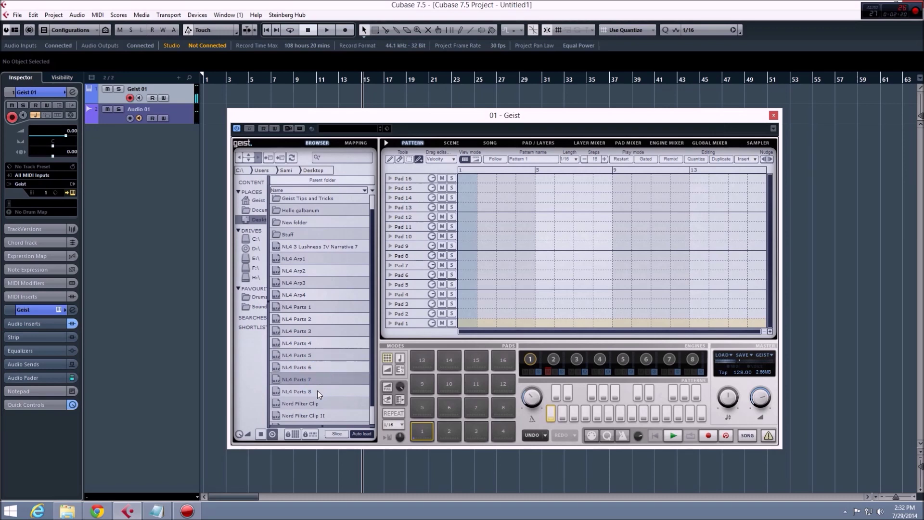
click(316, 391)
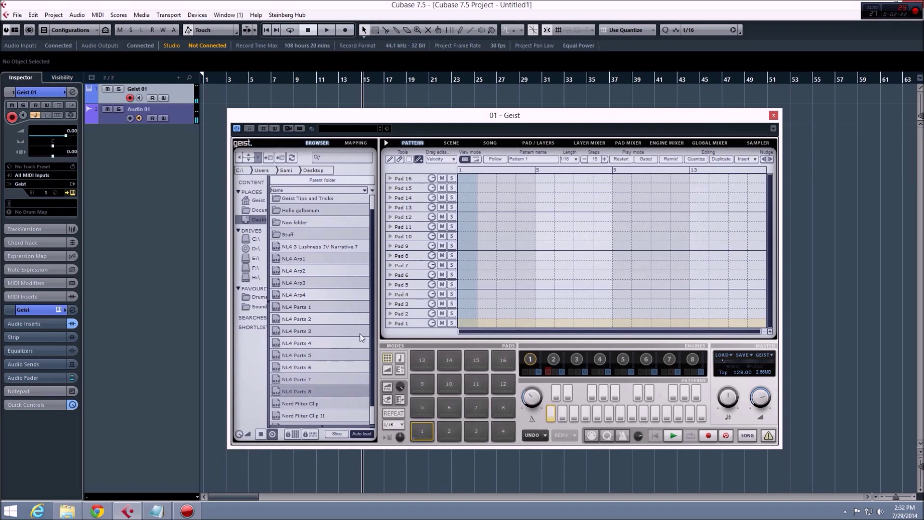
- Load NL4 Parts 1 through NL4 Parts 8 into the eight layers of Pad 1, one sample per layer
click(304, 307)
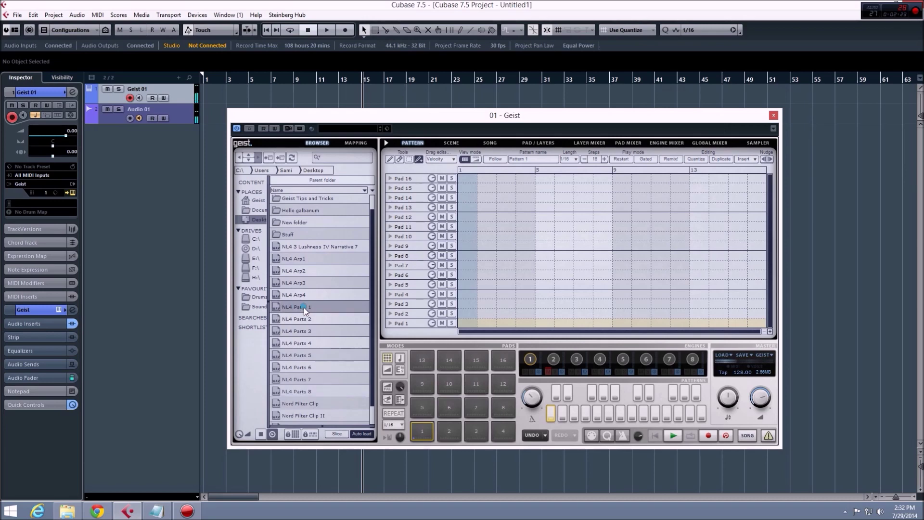
click(538, 143)
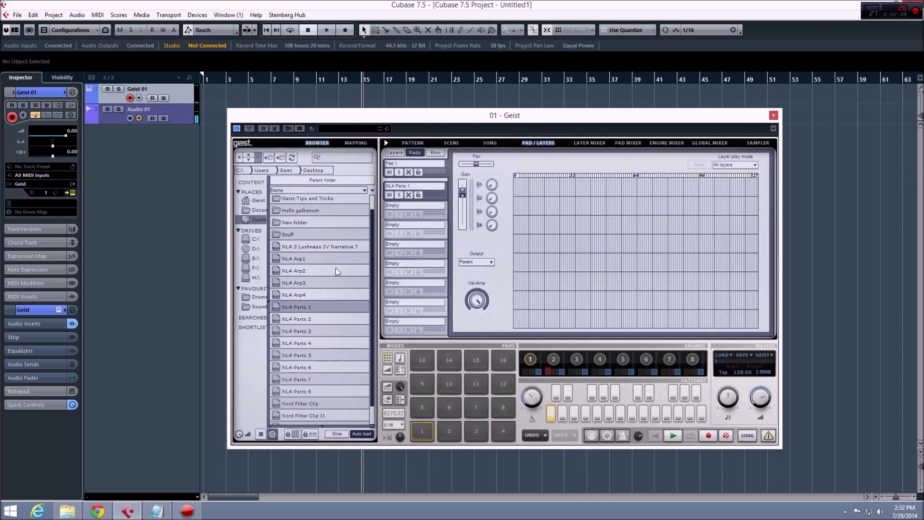
click(306, 317)
click(311, 332)
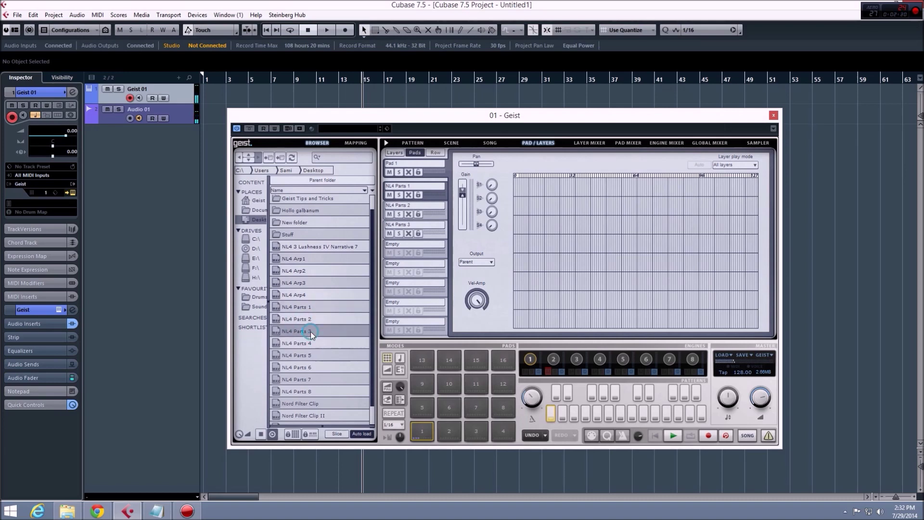
click(307, 342)
click(307, 355)
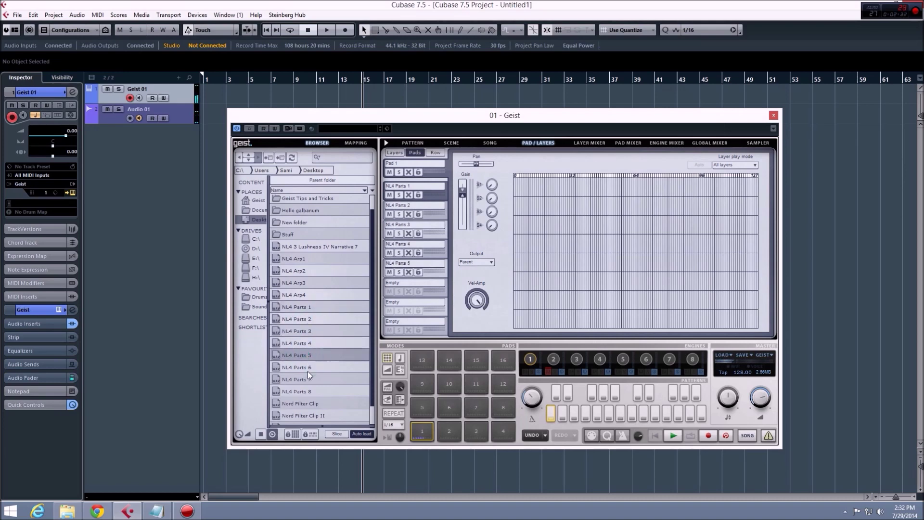
click(310, 371)
click(315, 382)
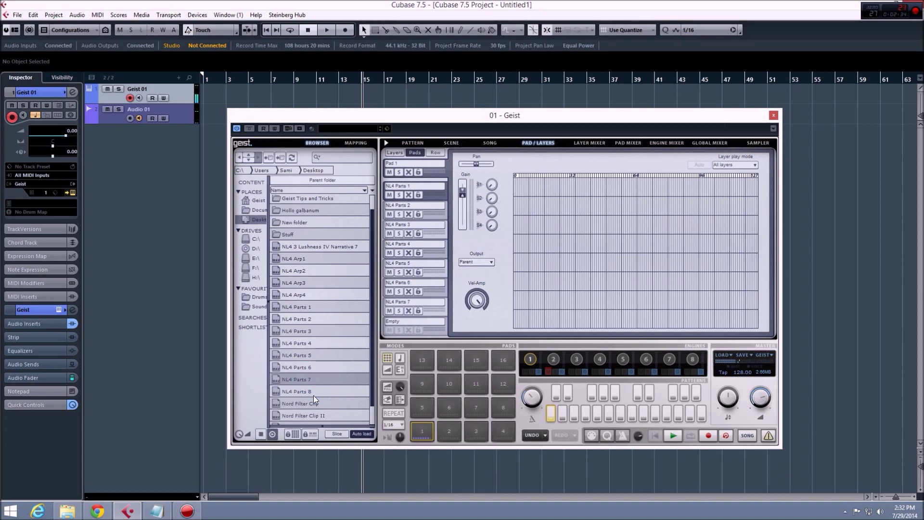
click(313, 394)
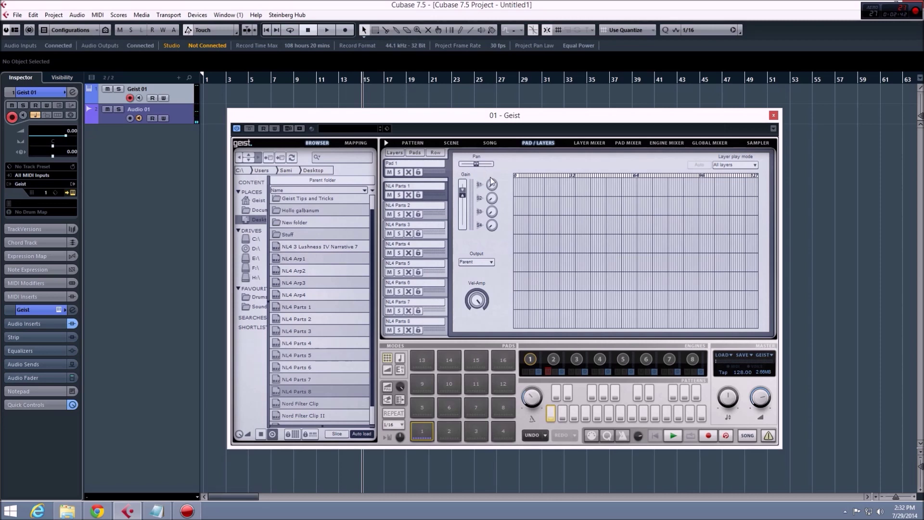
- Trigger Pad 1 several times to hear its layers
click(422, 429)
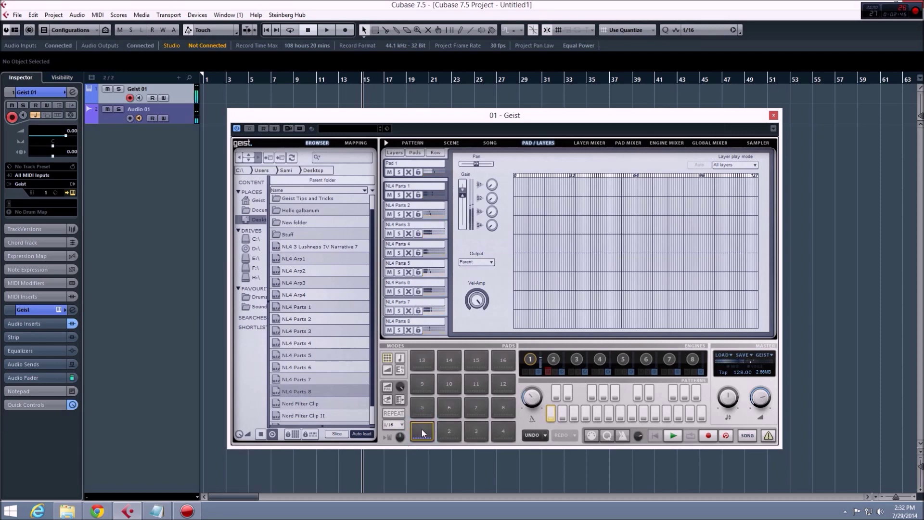
click(421, 429)
click(421, 429)
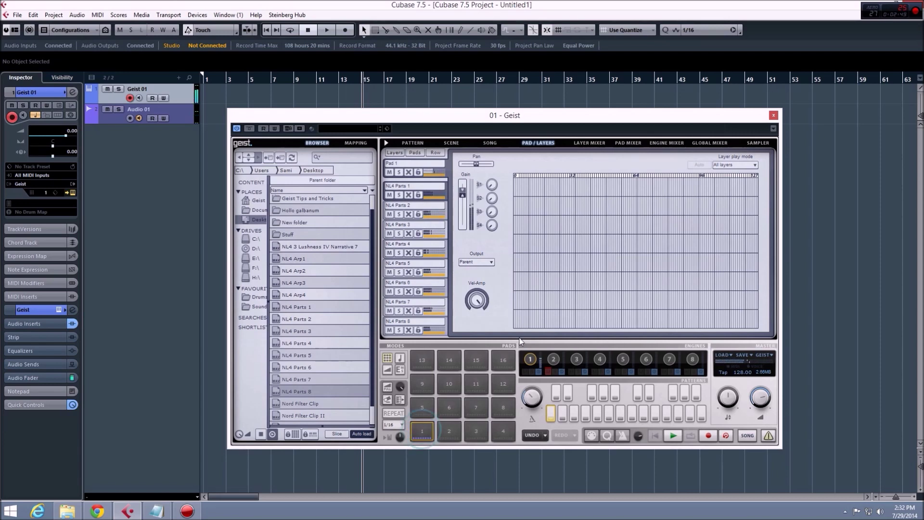
- Examine the layer mixer's channels and the filter and dynamics effects available for its insert slots, without adding any
click(579, 142)
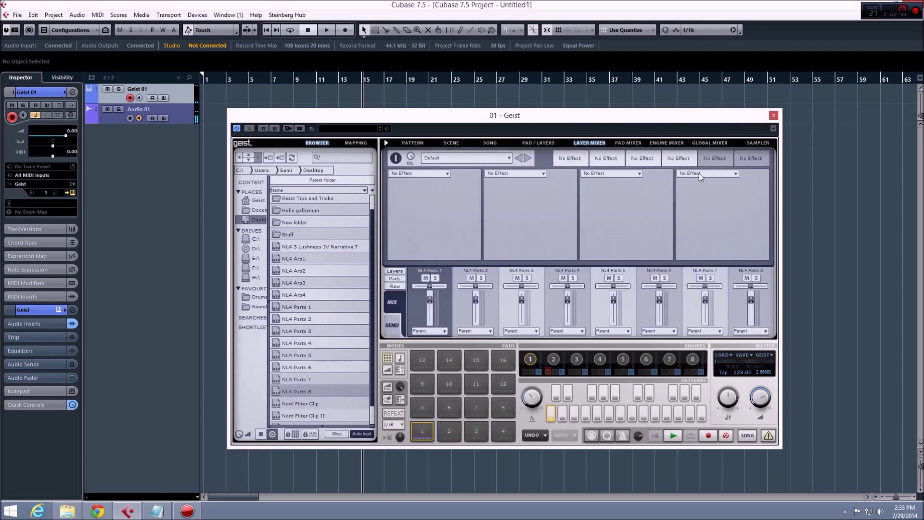
click(542, 270)
click(625, 270)
click(430, 267)
click(426, 174)
mouse_move(419, 225)
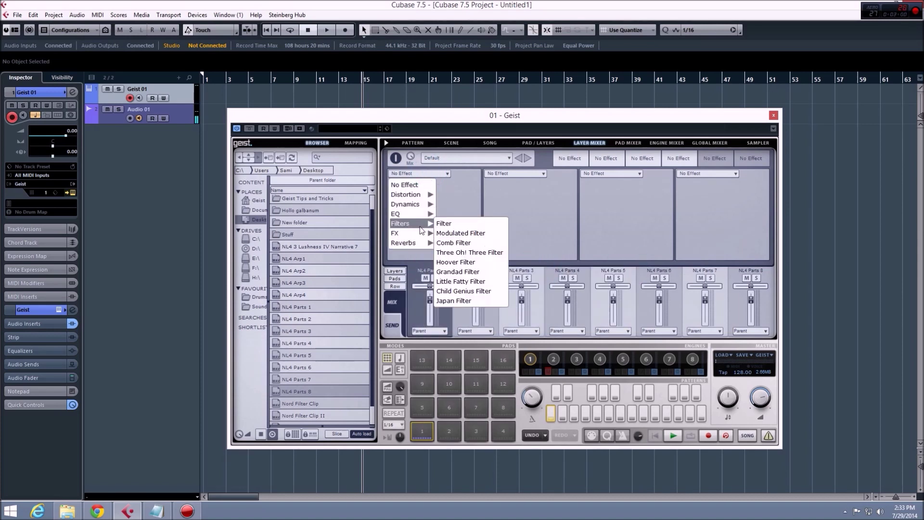
click(532, 200)
click(514, 173)
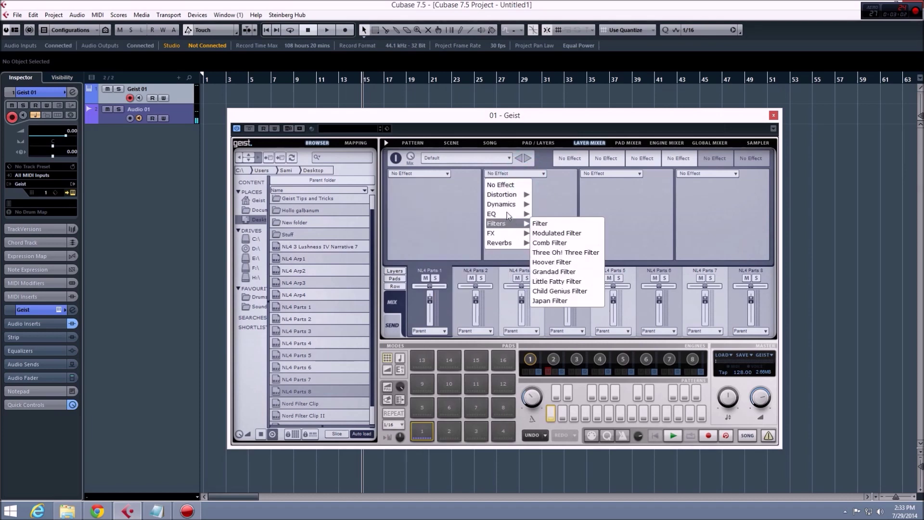
mouse_move(505, 208)
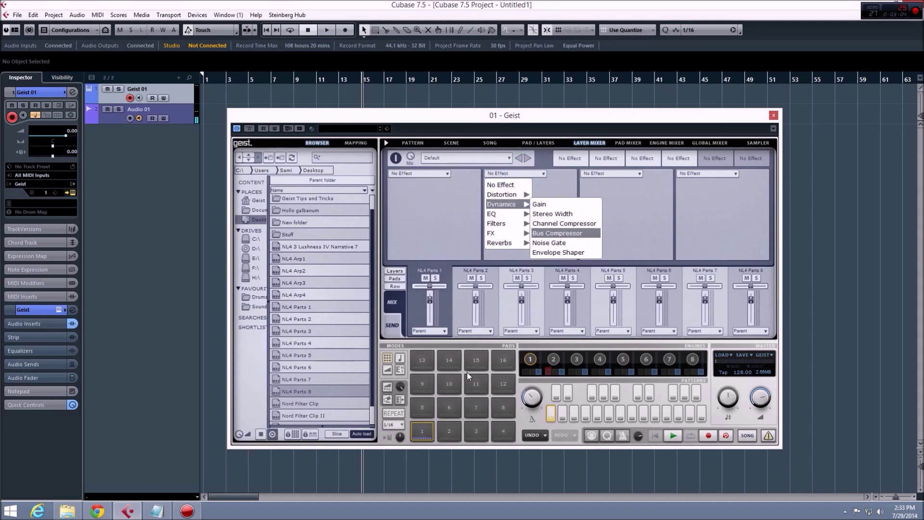
click(431, 288)
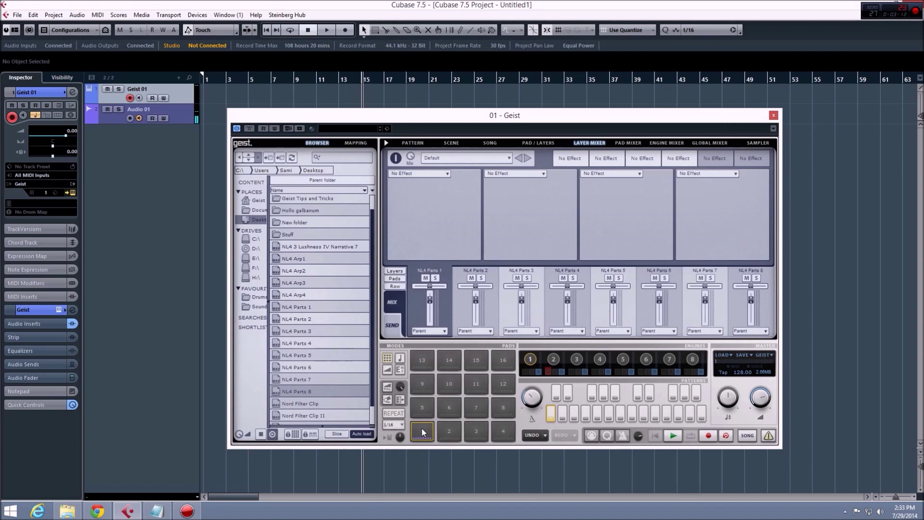
- Set the layer play mode of Pad 1 to Round robin
click(540, 143)
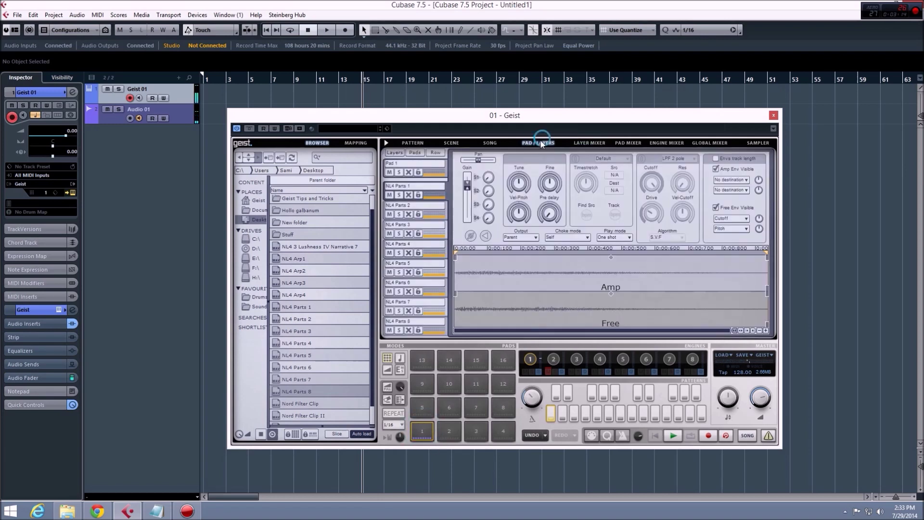
click(445, 168)
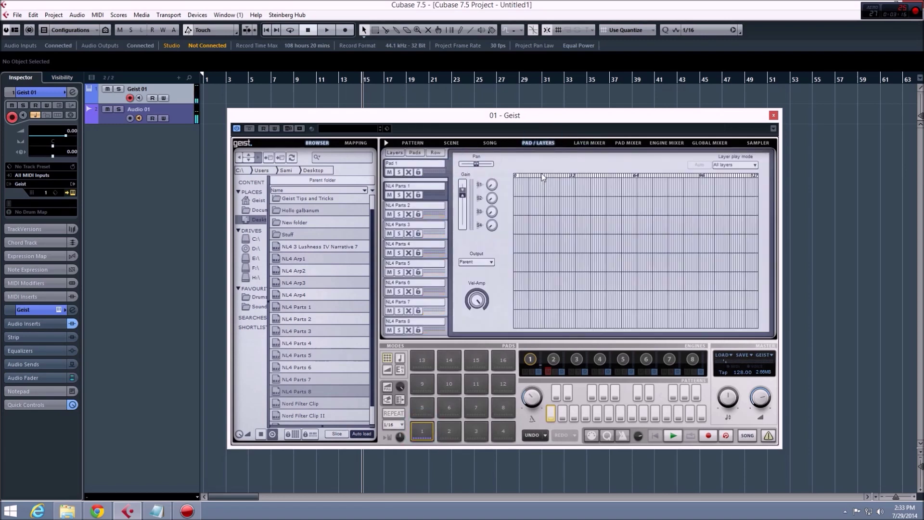
click(741, 165)
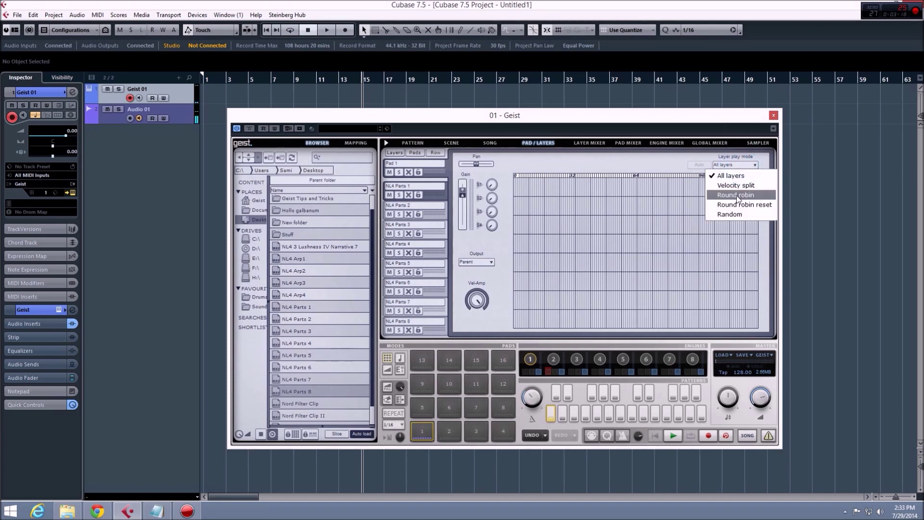
click(736, 195)
- Program eight notes for Pad 1 in the pattern, on every odd step from 1 to 15
click(412, 143)
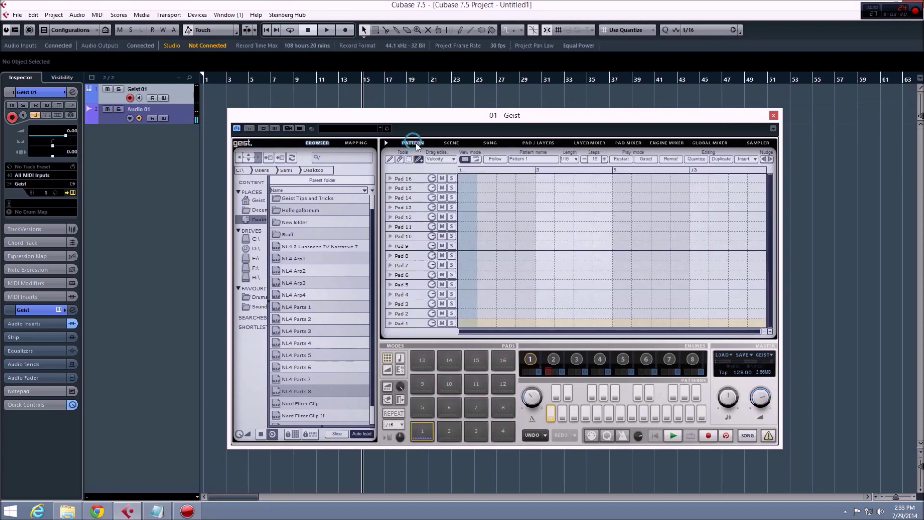
click(469, 322)
click(506, 323)
click(545, 323)
click(583, 323)
click(621, 322)
click(660, 323)
click(698, 322)
click(736, 323)
- Play the pattern to hear the layers cycle, and check the layer list of Pad 1
click(673, 435)
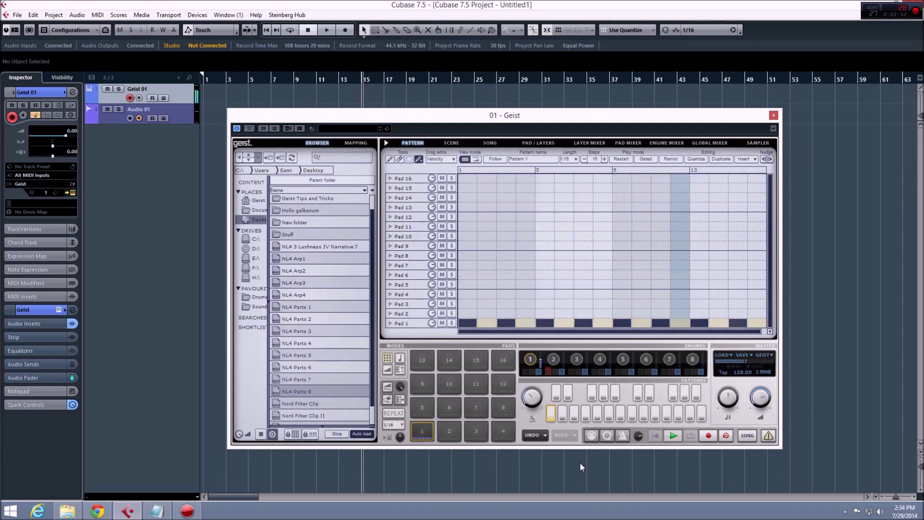
click(669, 437)
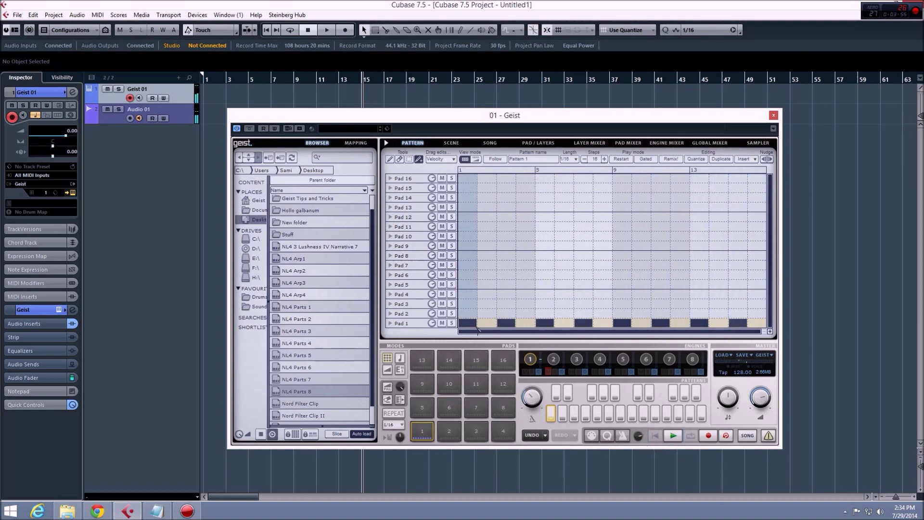
click(525, 142)
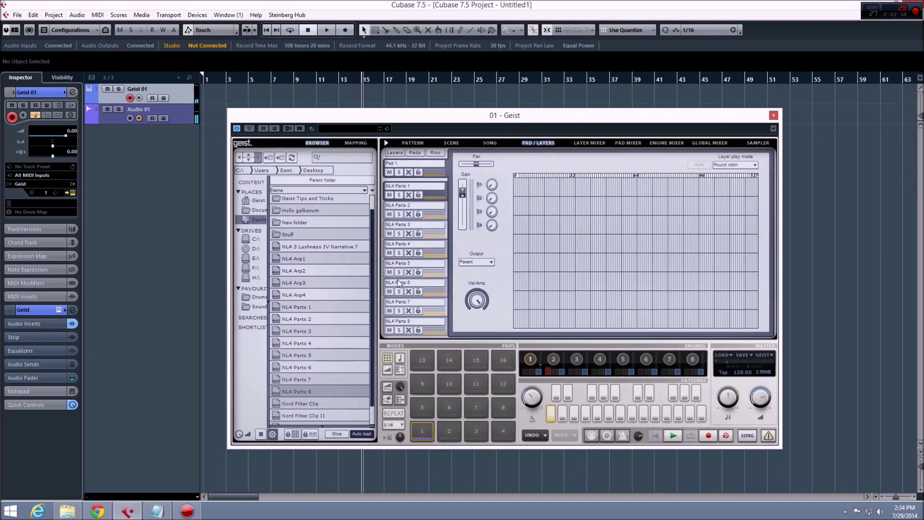
click(407, 143)
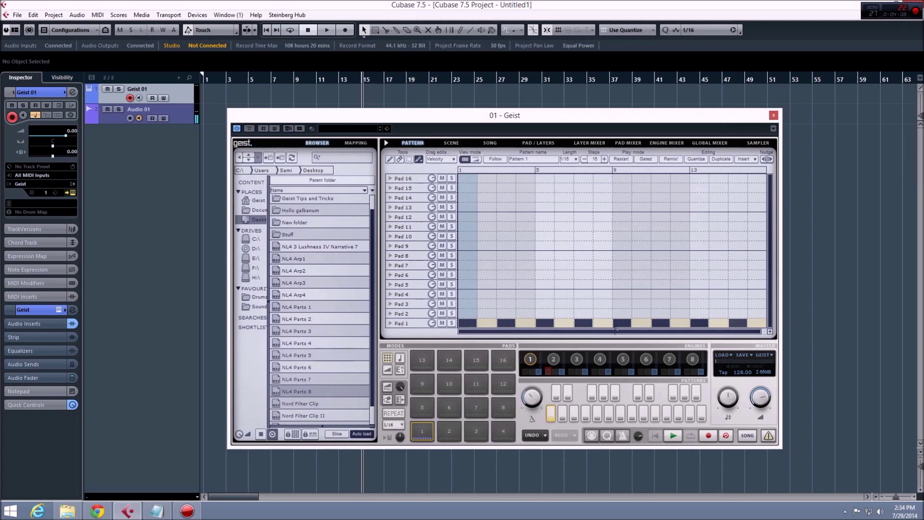
- Remove the Pad 1 note on step 15 and listen to the pattern with seven notes
click(730, 322)
click(664, 434)
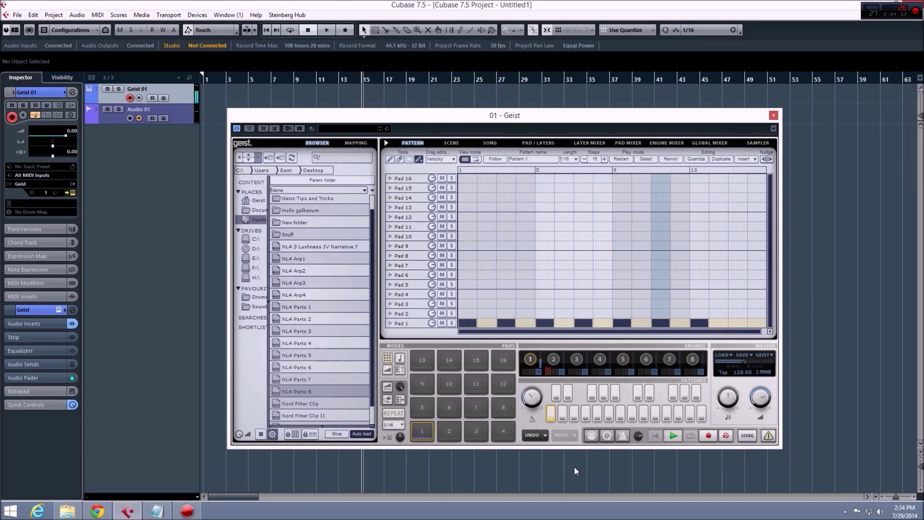
click(671, 435)
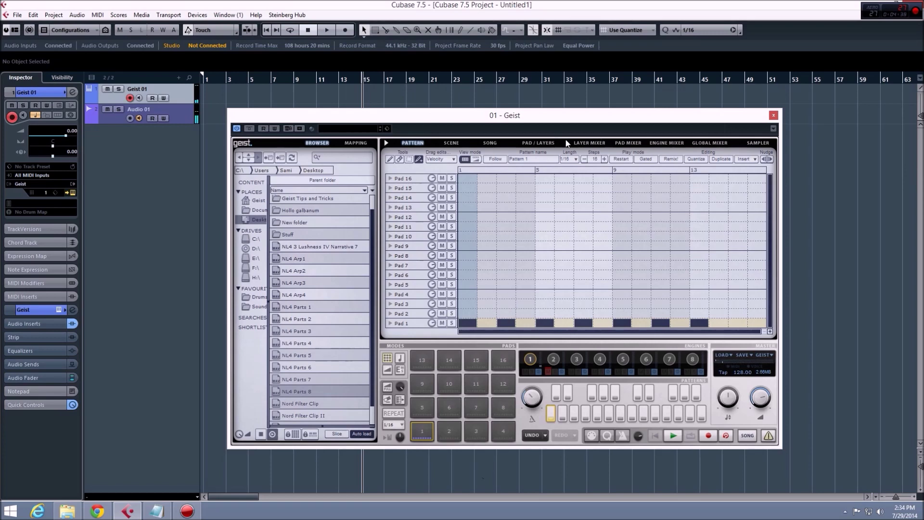
- Set the choke mode to Engine group 1 for all layers of Pad 1 together and return to the pattern
click(552, 143)
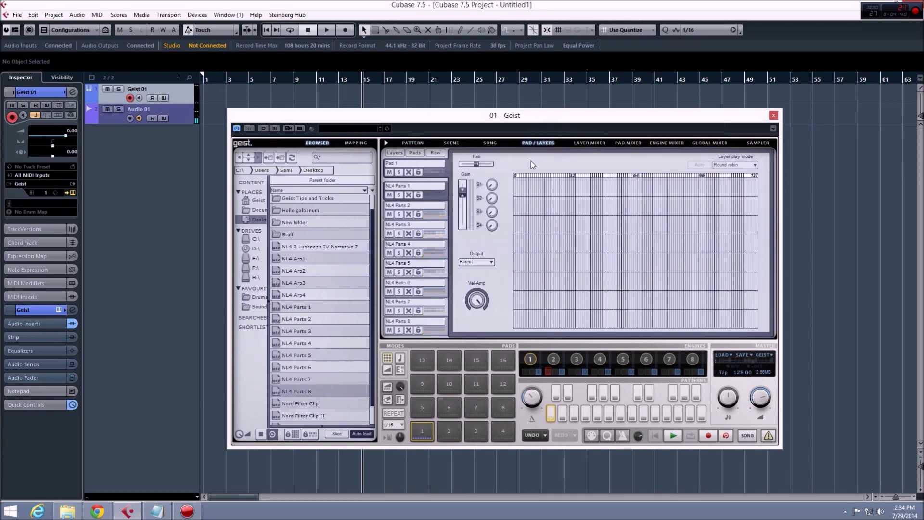
click(436, 195)
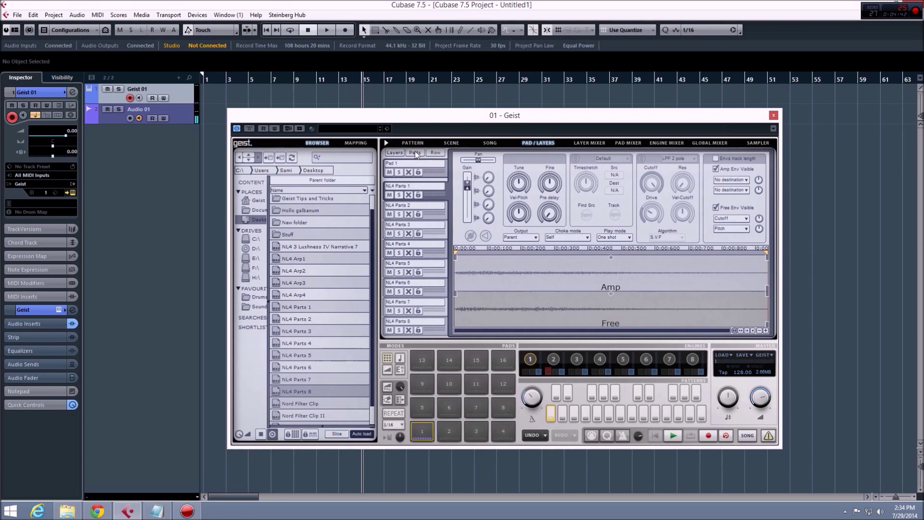
click(395, 150)
click(573, 236)
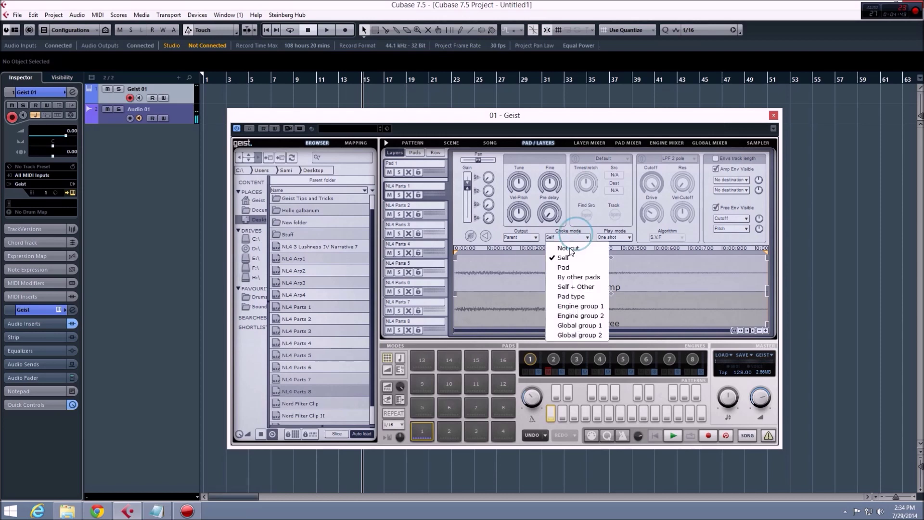
click(576, 306)
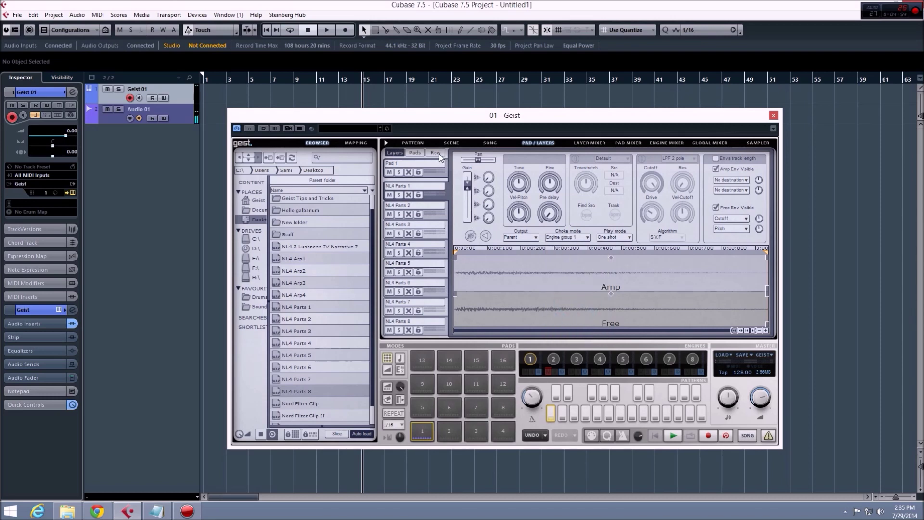
click(425, 144)
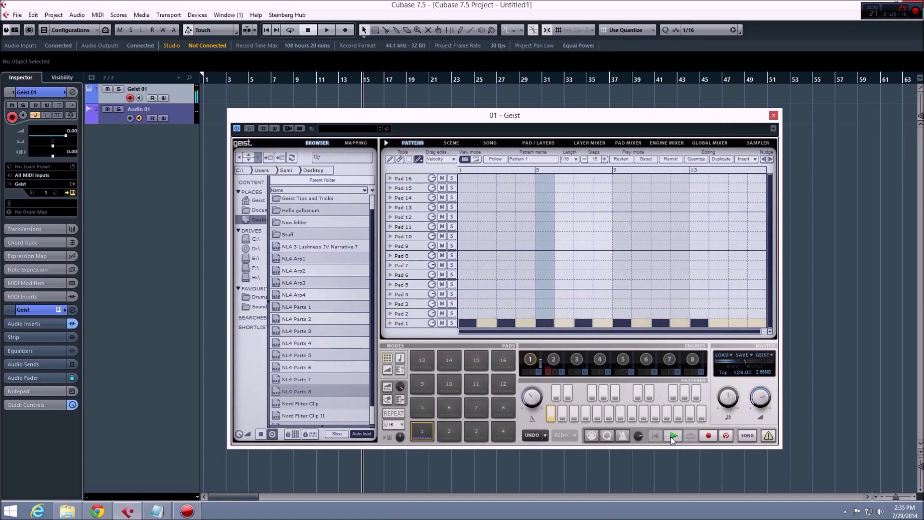
- Stop playback and load Kick 1 from the Krutul Kicks folder in the Drums favourite onto Pad 2
click(672, 435)
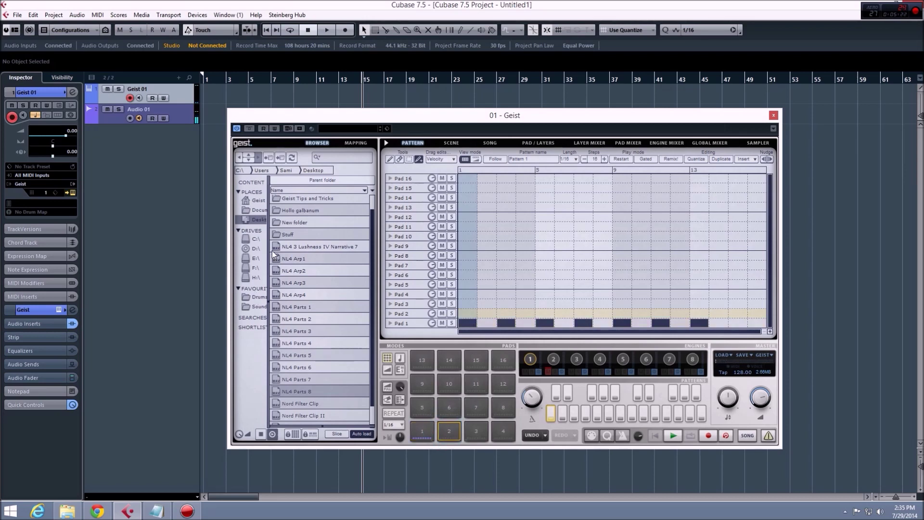
click(258, 297)
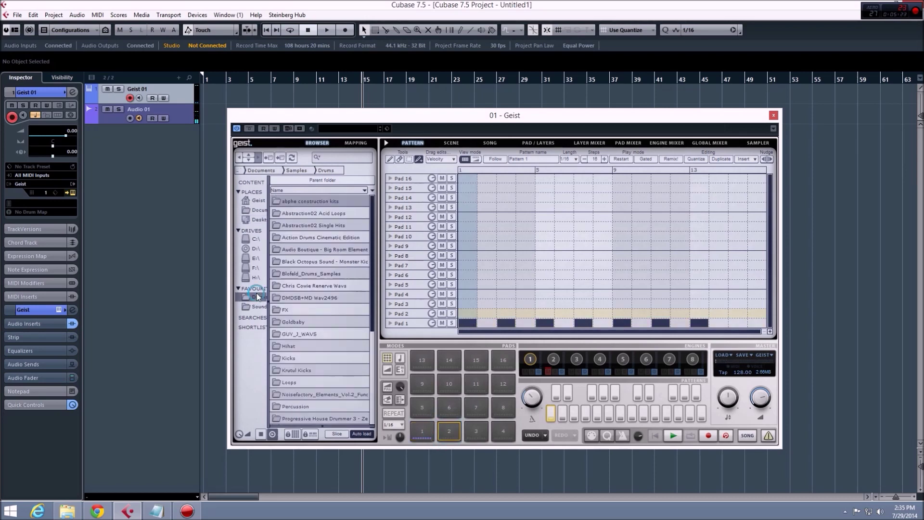
double_click(302, 358)
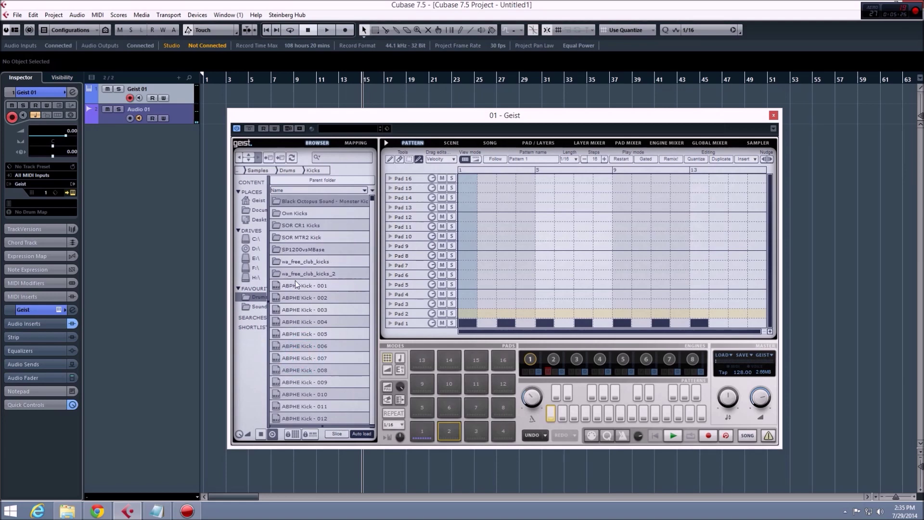
click(298, 181)
double_click(300, 368)
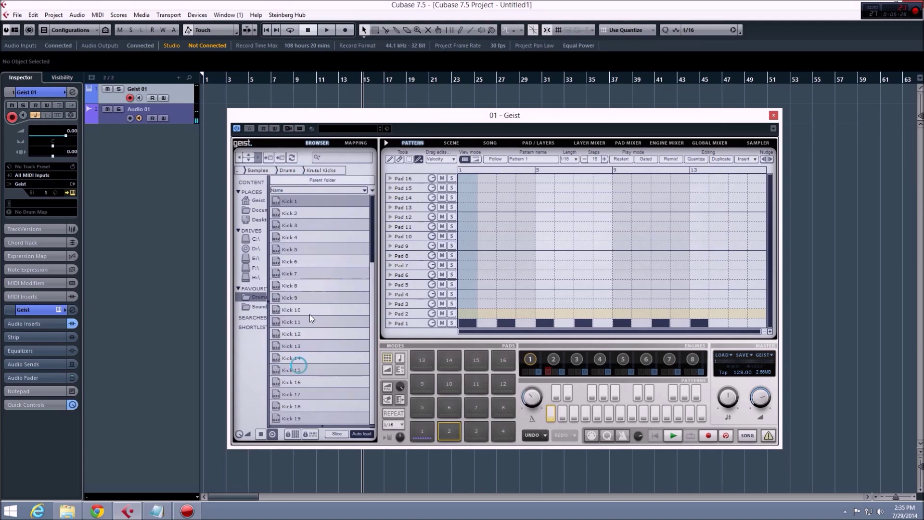
click(299, 202)
- Program kick notes for Pad 2 on steps 1, 5, 9 and 13 of the pattern
click(467, 313)
click(543, 312)
click(621, 312)
click(698, 314)
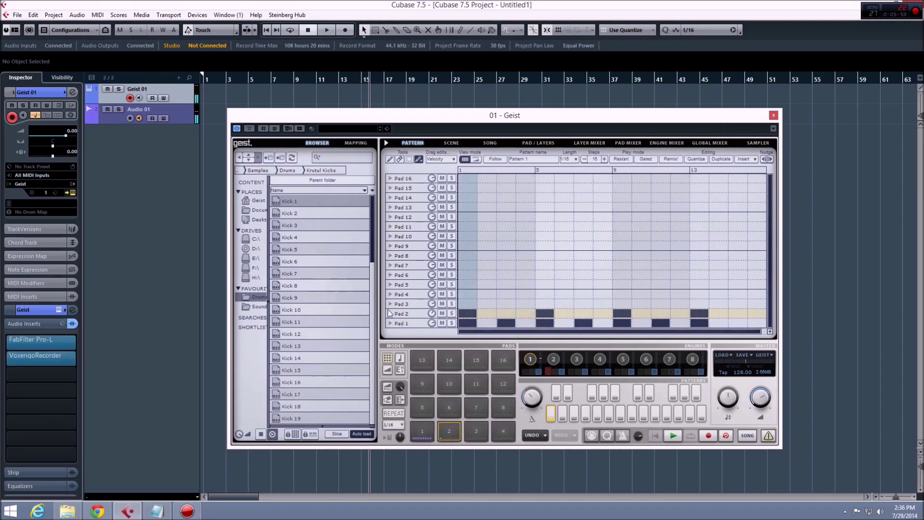
- Set the choke mode of Pad 2's Kick 1 layer to Engine group 1 and return to the pattern
click(538, 143)
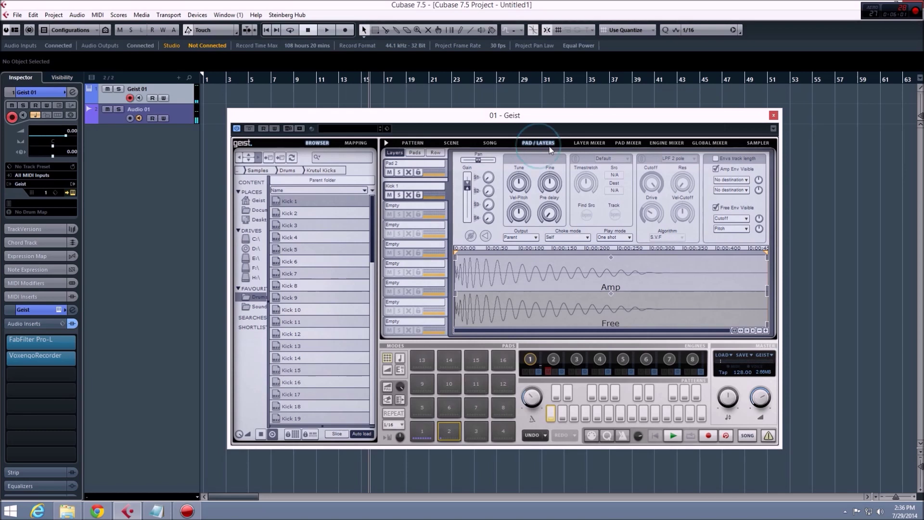
click(564, 238)
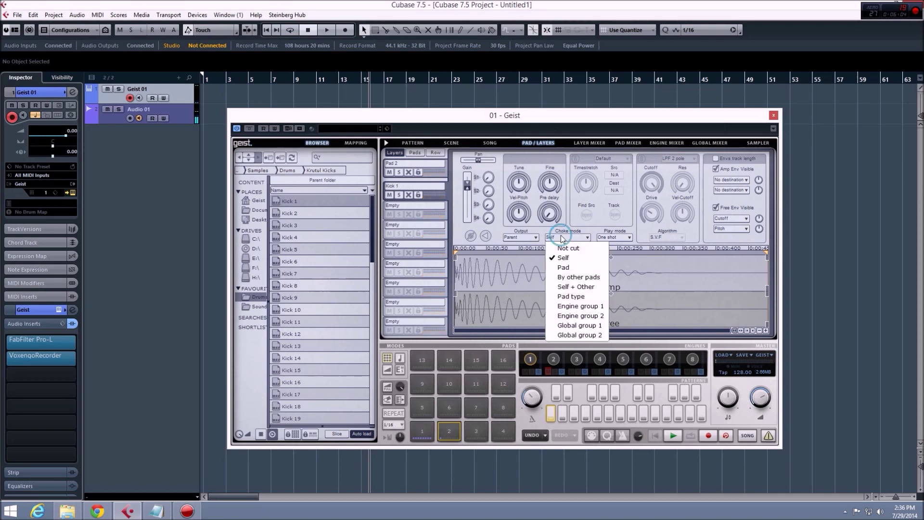
click(581, 308)
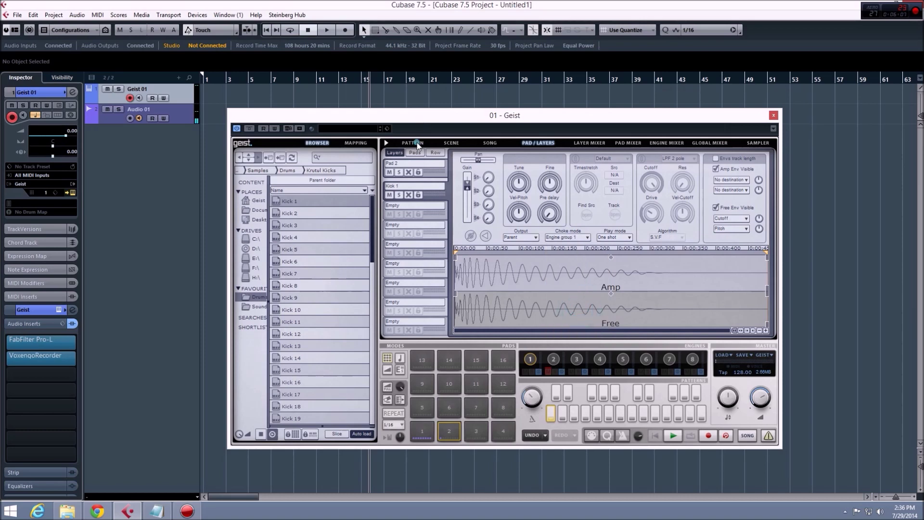
click(414, 144)
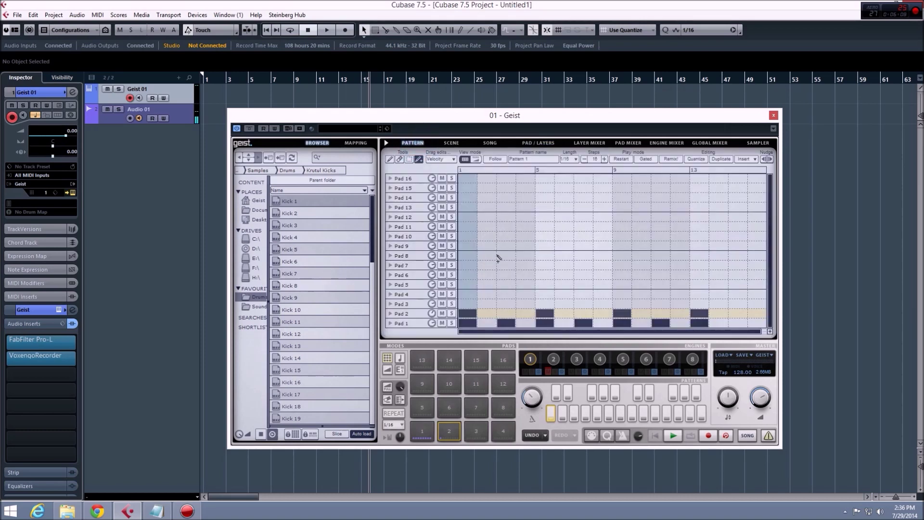
- Rearrange the Pad 1 notes so that they fall only on steps 2, 6, 11 and 15
click(471, 323)
click(489, 324)
click(540, 323)
click(564, 323)
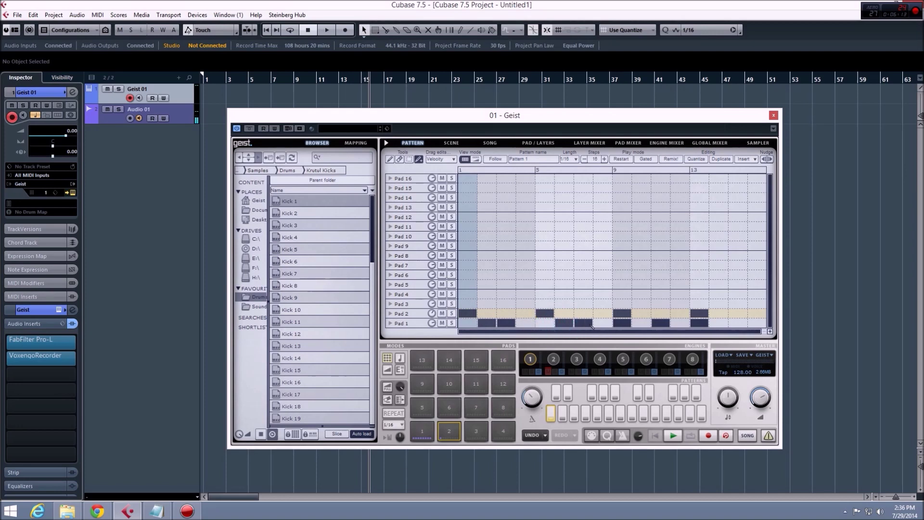
click(582, 323)
click(505, 324)
click(697, 323)
click(737, 323)
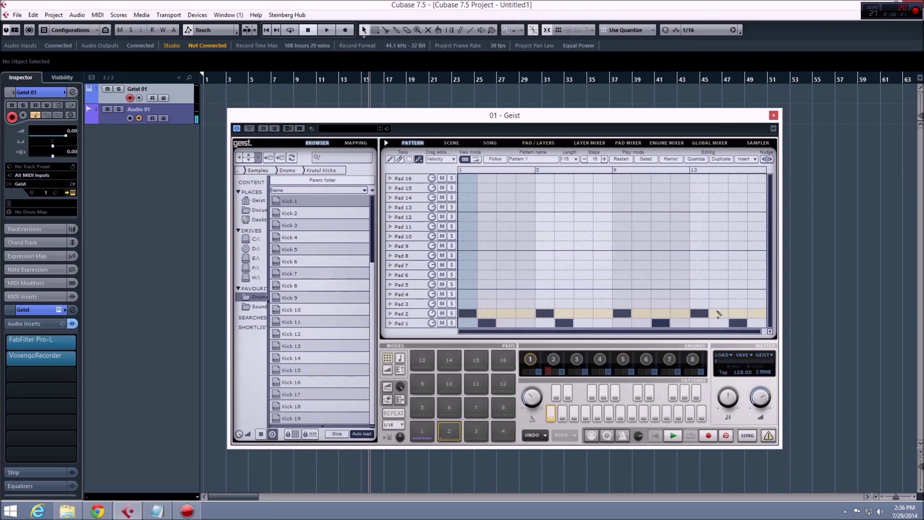
- Play the pattern, add Pad 1 notes on steps 7 and 8 while listening, and stop playback
click(672, 435)
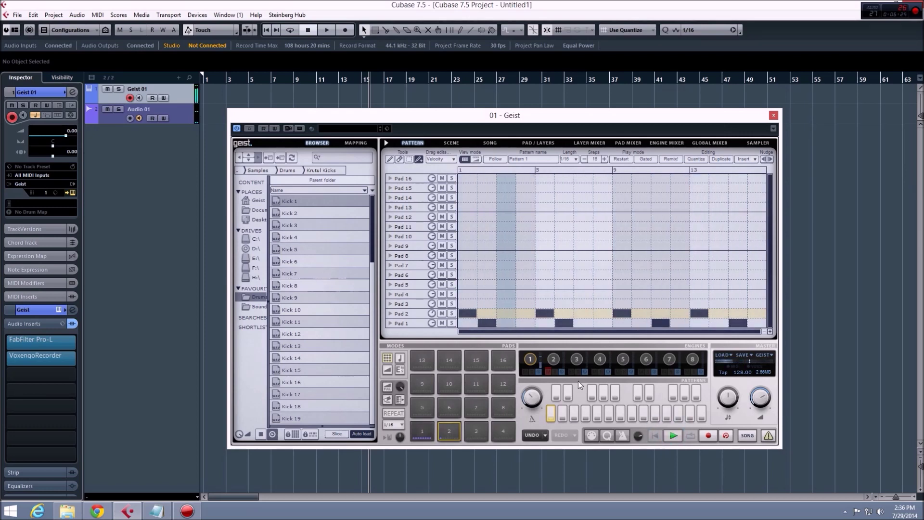
click(601, 323)
click(582, 323)
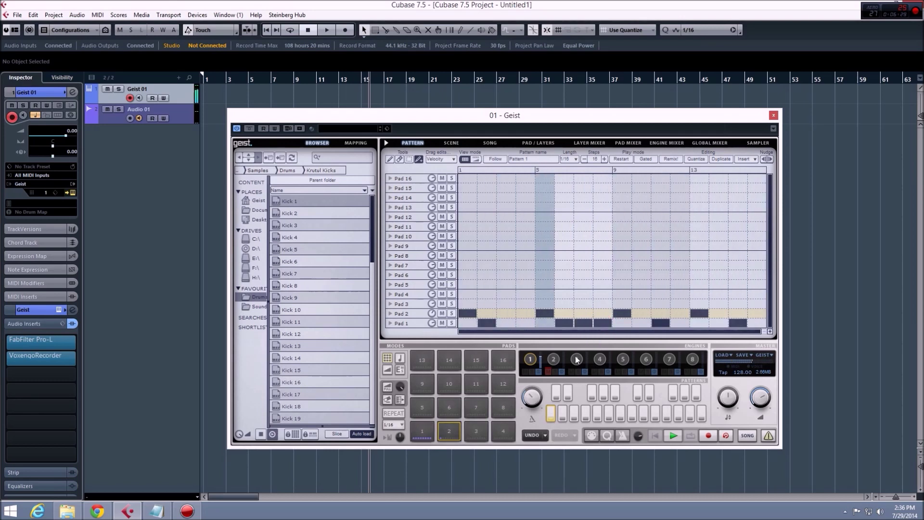
mouse_move(526, 404)
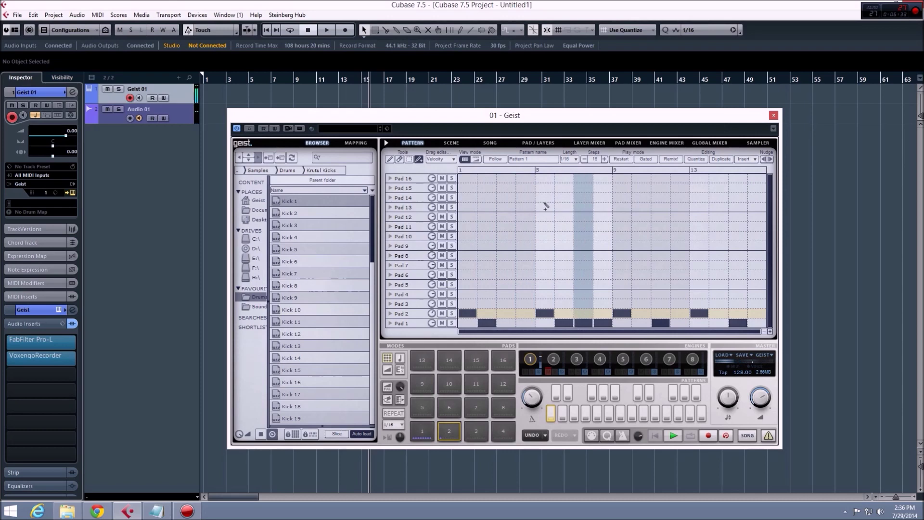
click(673, 436)
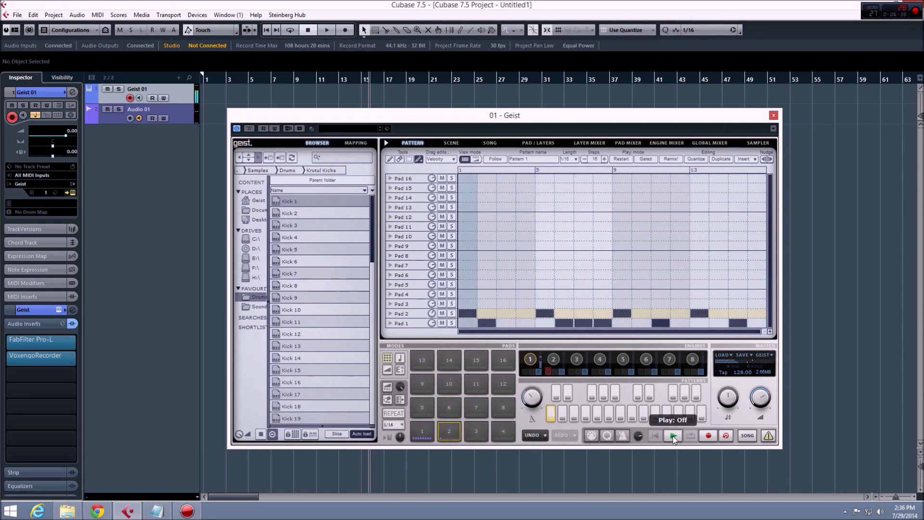
- Mute only the NL4 Parts 4 layer of Pad 1 and return to the pattern
click(537, 144)
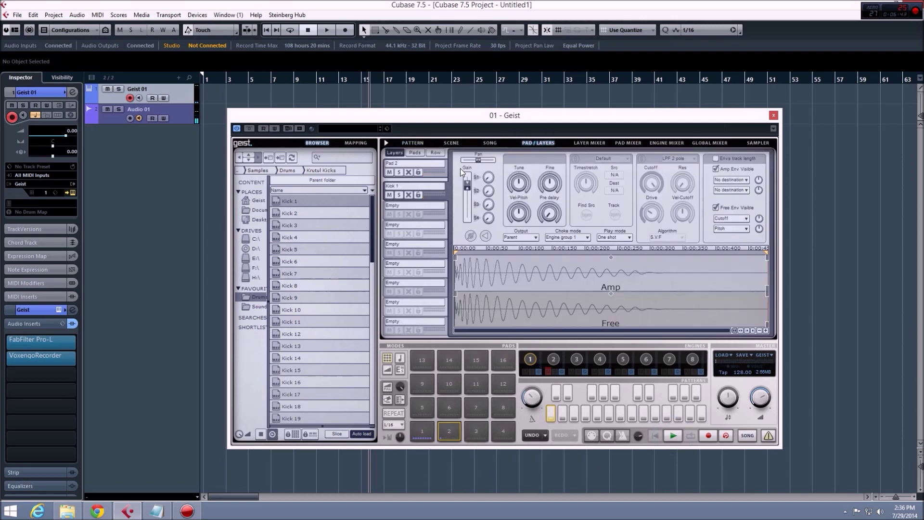
click(423, 432)
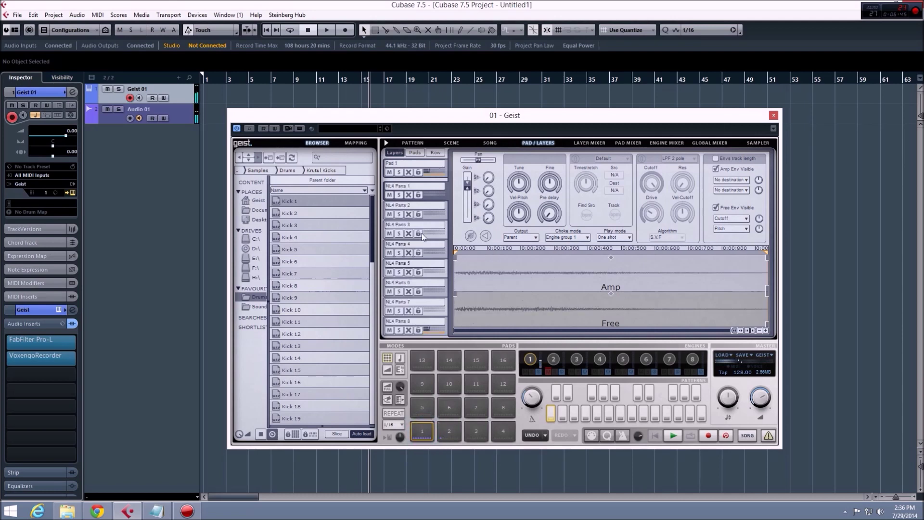
click(409, 252)
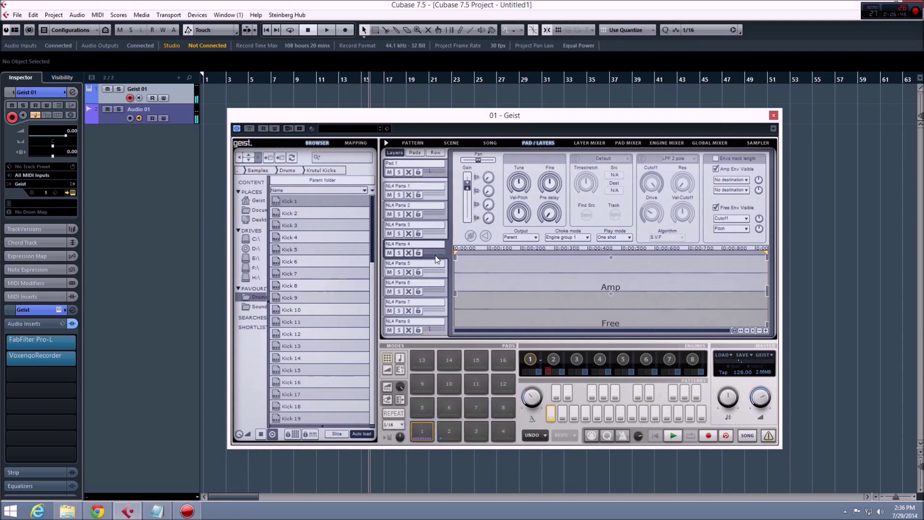
click(389, 253)
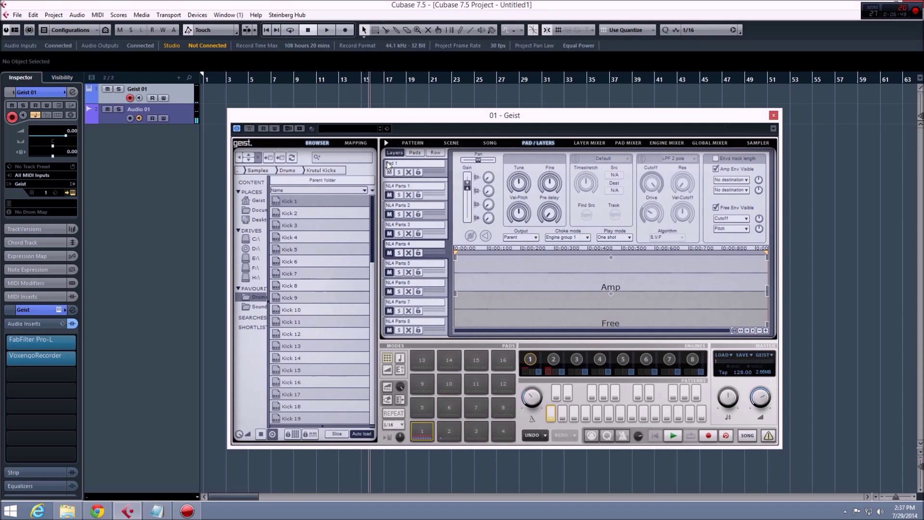
click(390, 254)
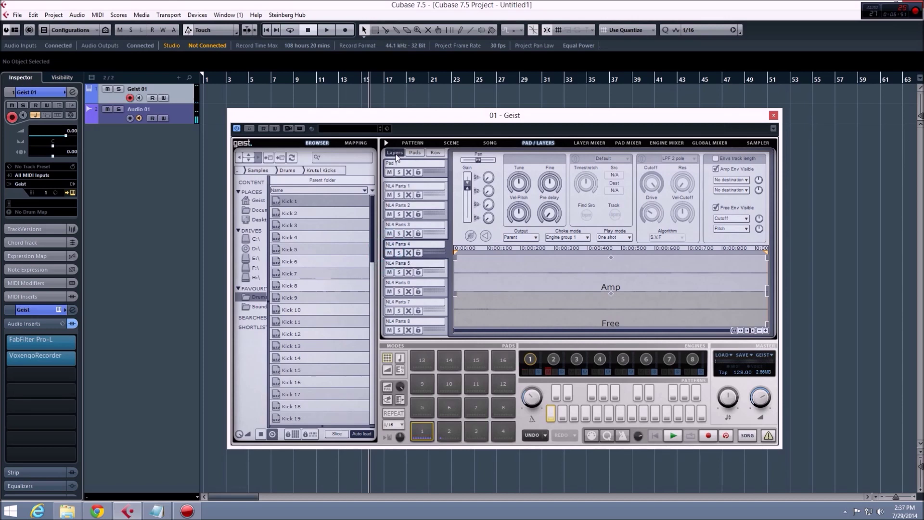
click(390, 253)
click(413, 143)
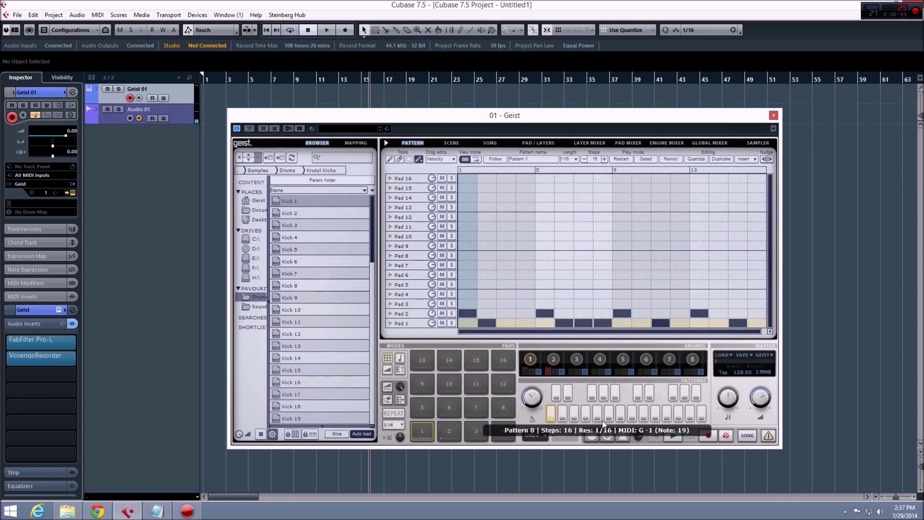
- With the pattern playing, add an attack ramp to a Pad 1 layer's amp envelope and move its sample start slightly later
click(671, 435)
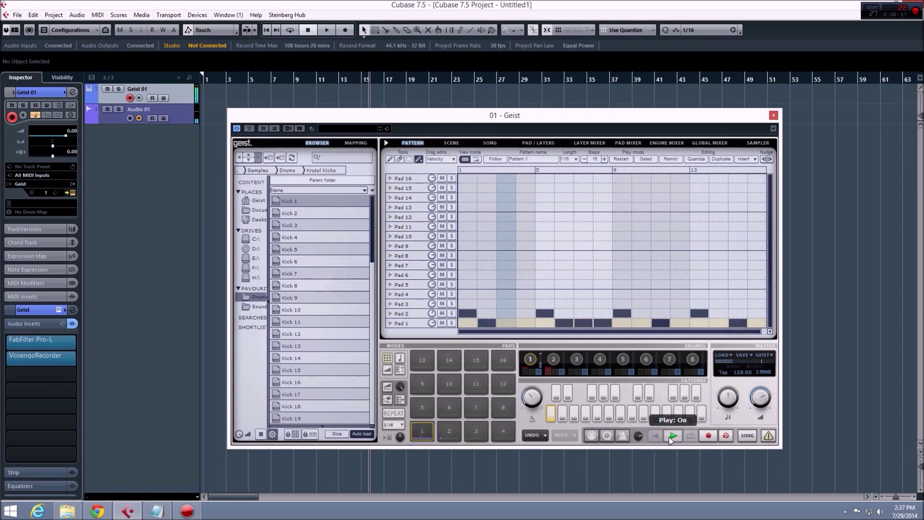
click(538, 143)
drag(466, 183, 462, 188)
drag(455, 257, 512, 257)
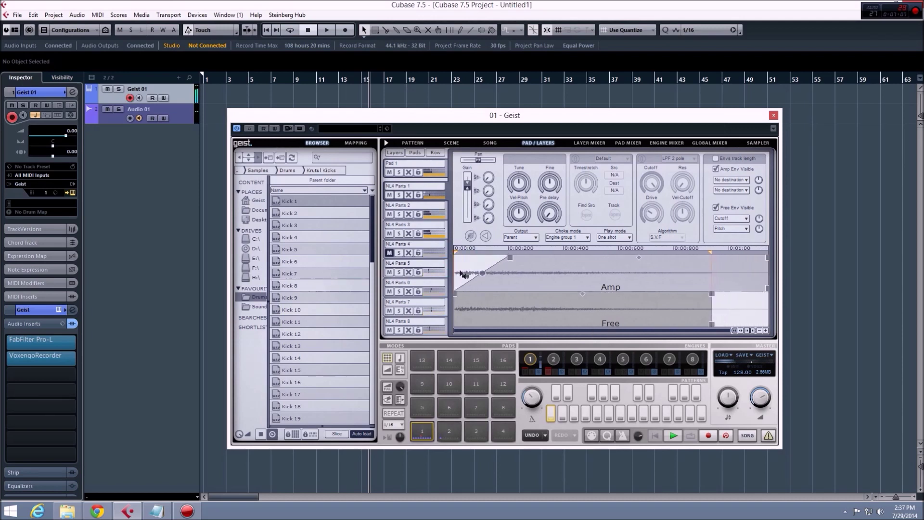
mouse_move(455, 250)
mouse_down()
mouse_move(521, 254)
mouse_move(509, 257)
mouse_up()
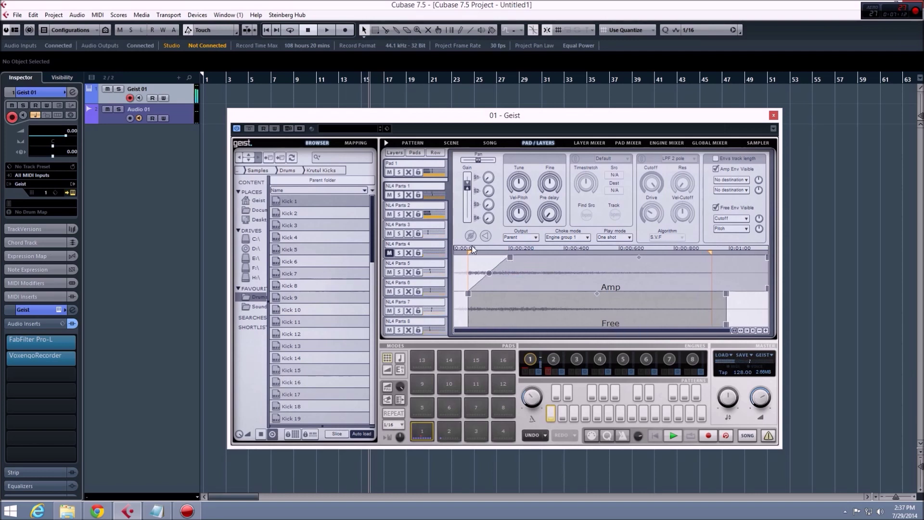
- Raise the gain of the NL4 Parts 2 and NL4 Parts 8 layers on Pad 1
click(444, 209)
drag(467, 186, 467, 182)
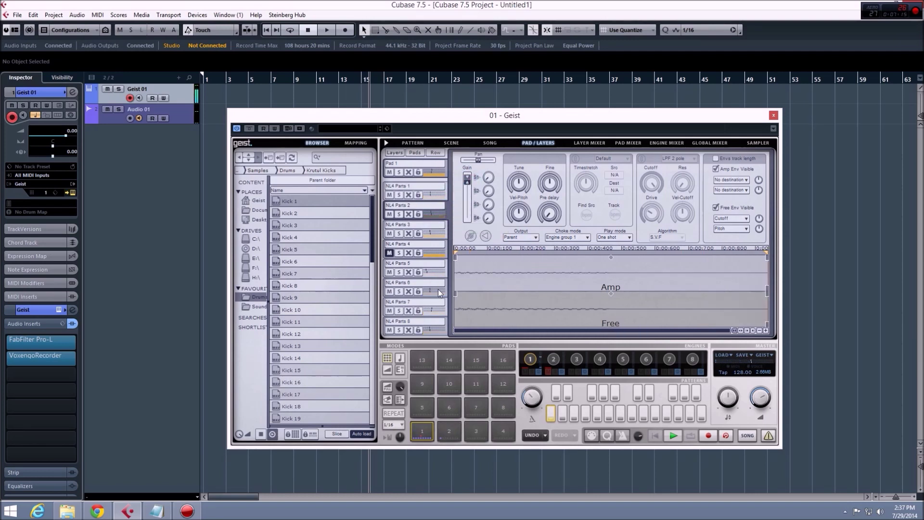
click(442, 321)
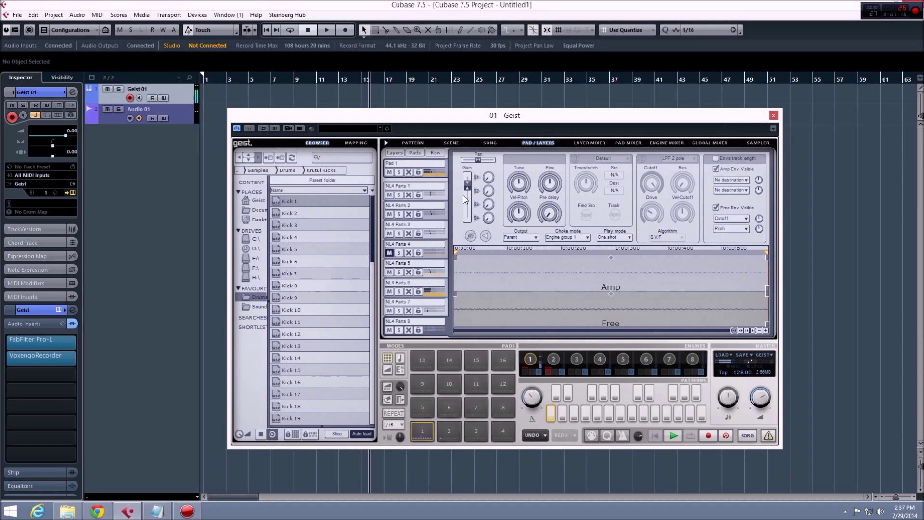
- Raise the gain of the NL4 Parts 5 layer and give its amp envelope a short attack ramp
click(443, 270)
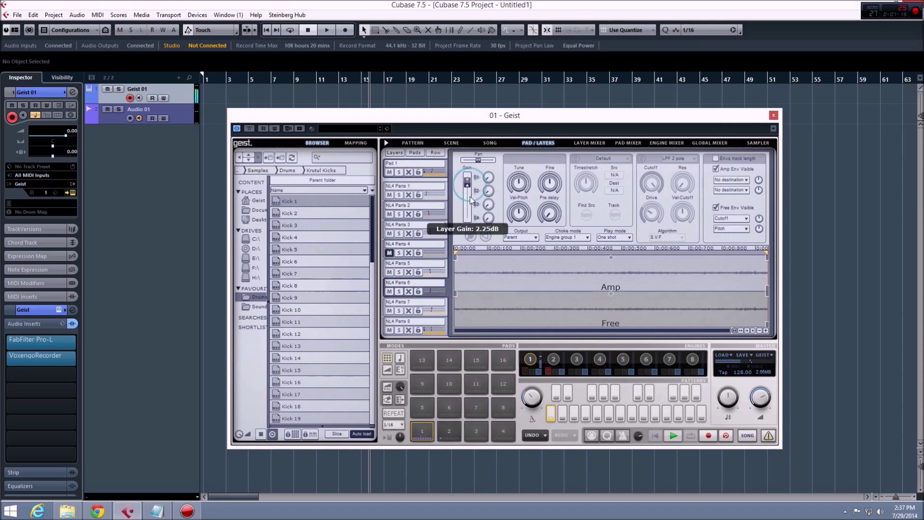
drag(467, 186, 467, 179)
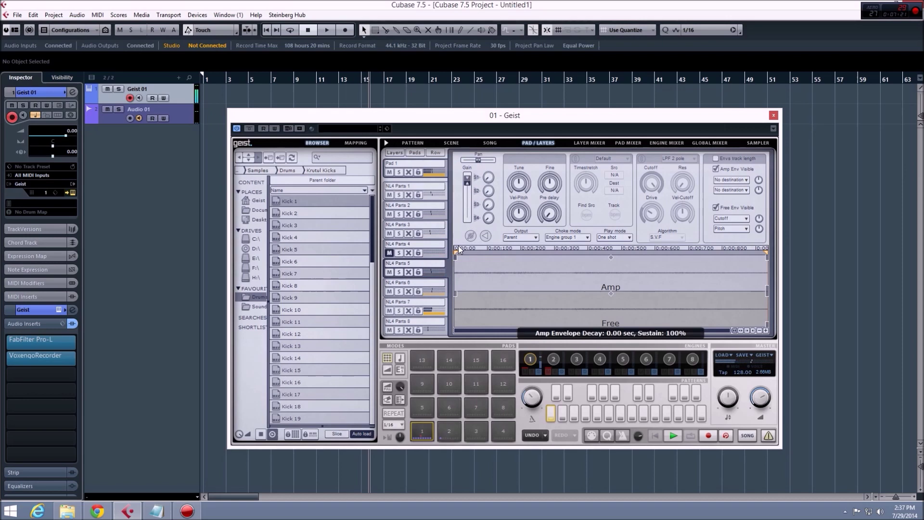
drag(455, 255, 486, 254)
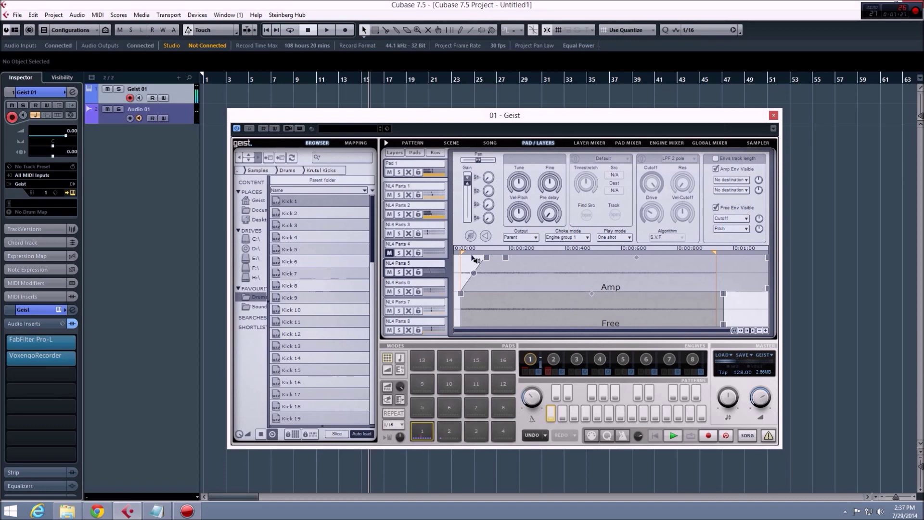
- Add Pad 1 notes on steps 3 and 4 of the pattern and go back to the pad's layers
click(412, 142)
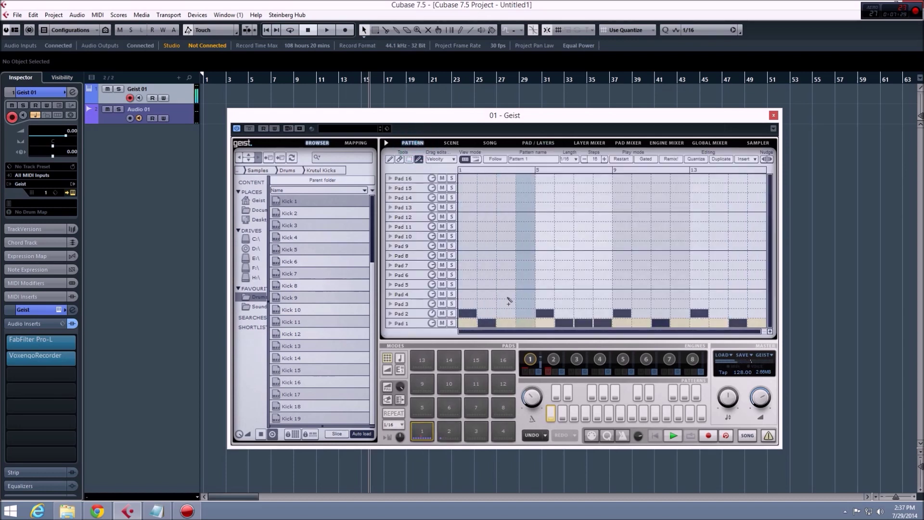
drag(505, 322, 525, 323)
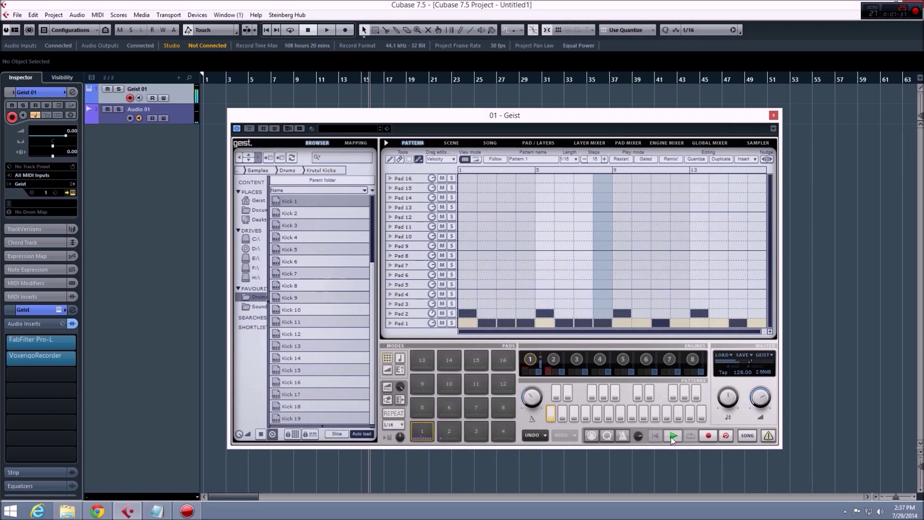
click(538, 142)
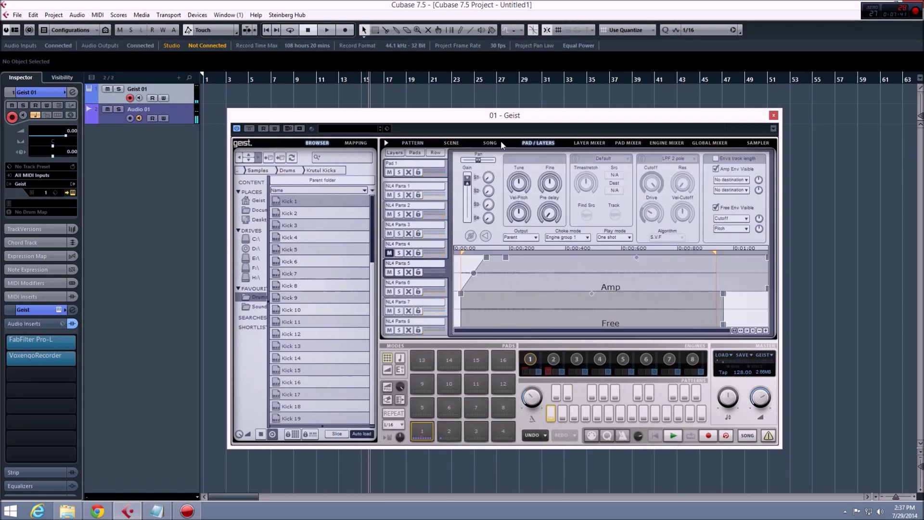
click(495, 143)
click(529, 143)
click(580, 143)
click(533, 143)
click(491, 144)
click(527, 143)
- Set the layer play mode of Pad 1 to Random
click(440, 171)
click(732, 164)
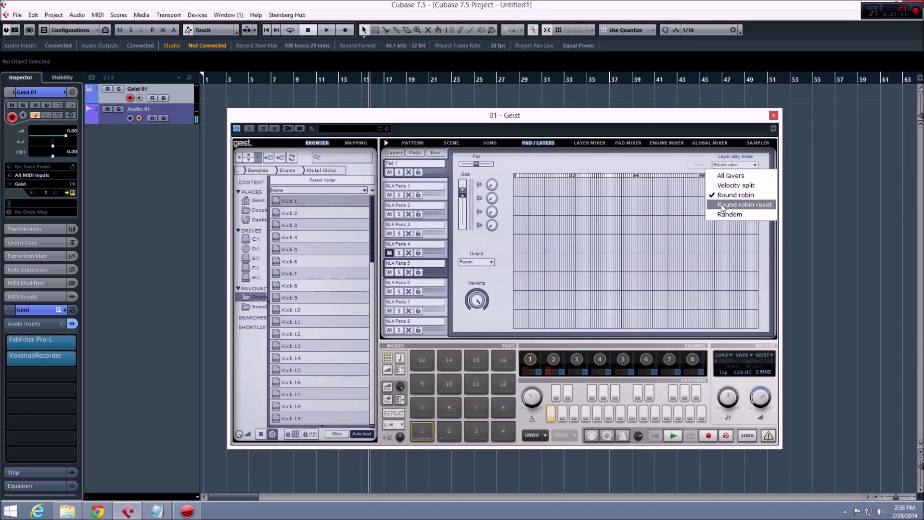
click(744, 214)
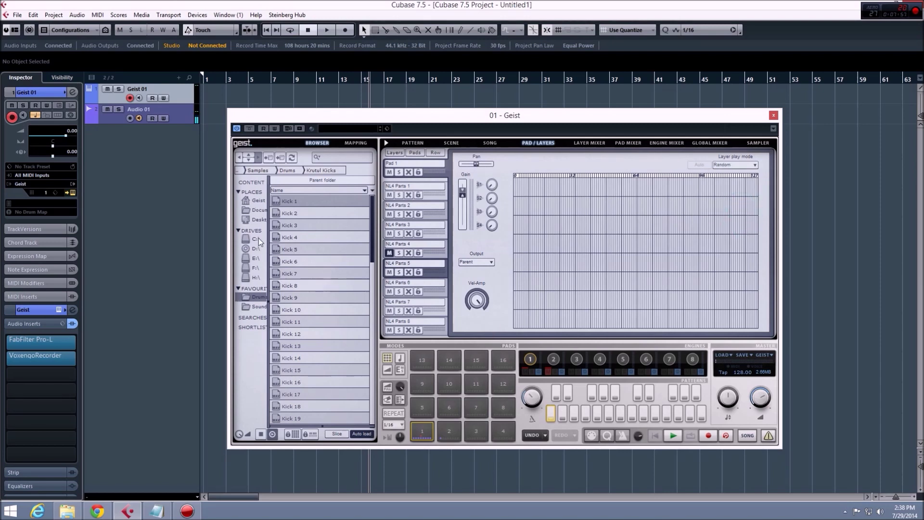
- Show the Desktop samples in the browser, and on engine 3 draw one note per step scattered across Pads 4 to 16
click(257, 219)
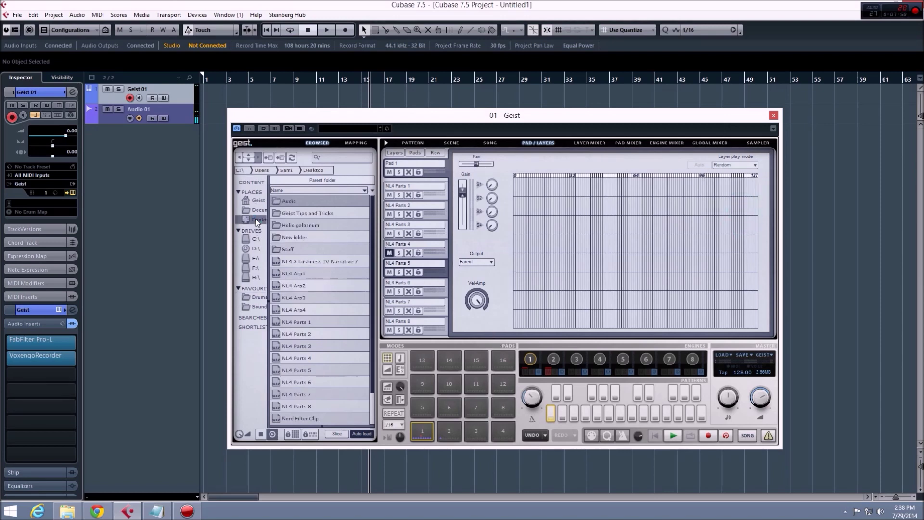
click(577, 357)
click(414, 141)
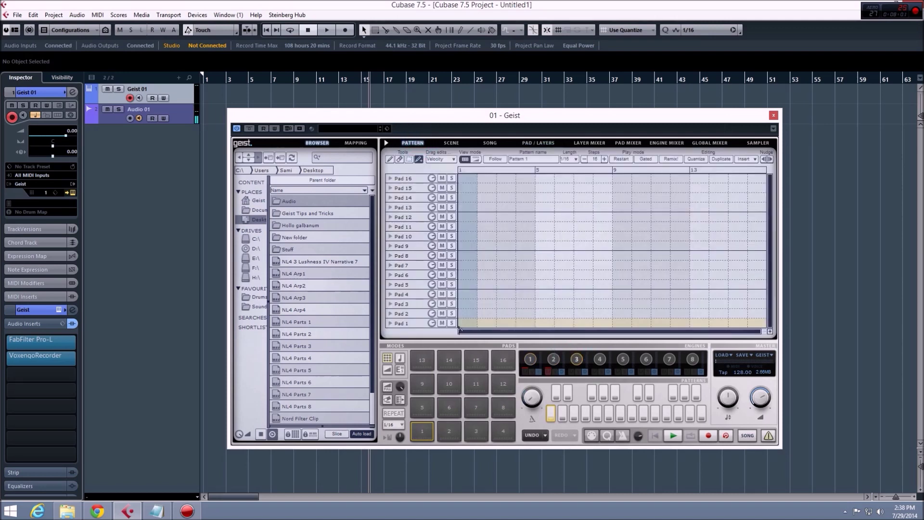
click(671, 159)
mouse_move(467, 284)
mouse_down()
mouse_move(546, 206)
mouse_move(807, 205)
mouse_up()
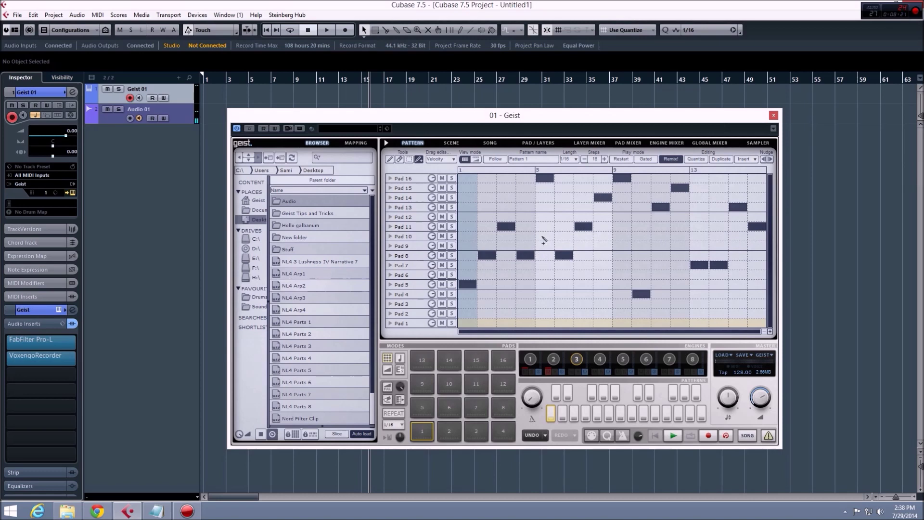
- Return to engine 1 and review Pad 1's layer play mode, the sampler page and the pattern
click(532, 360)
click(523, 143)
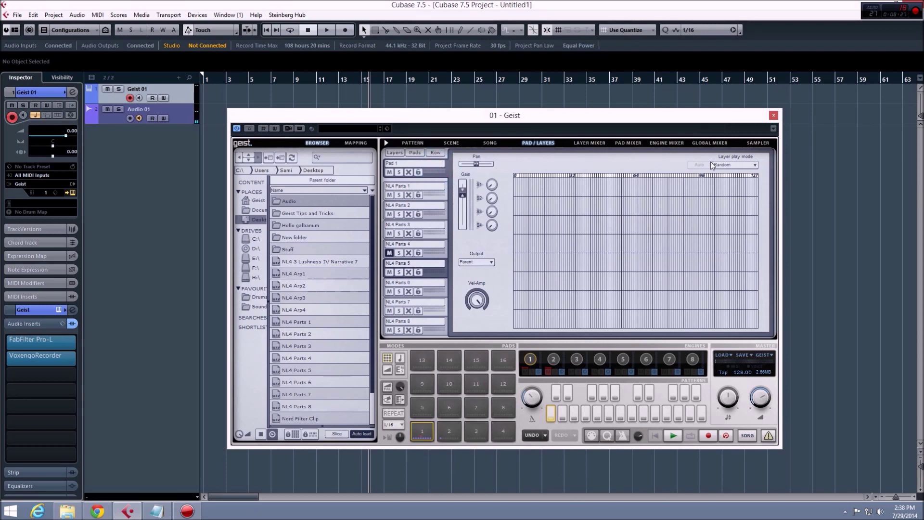
click(765, 143)
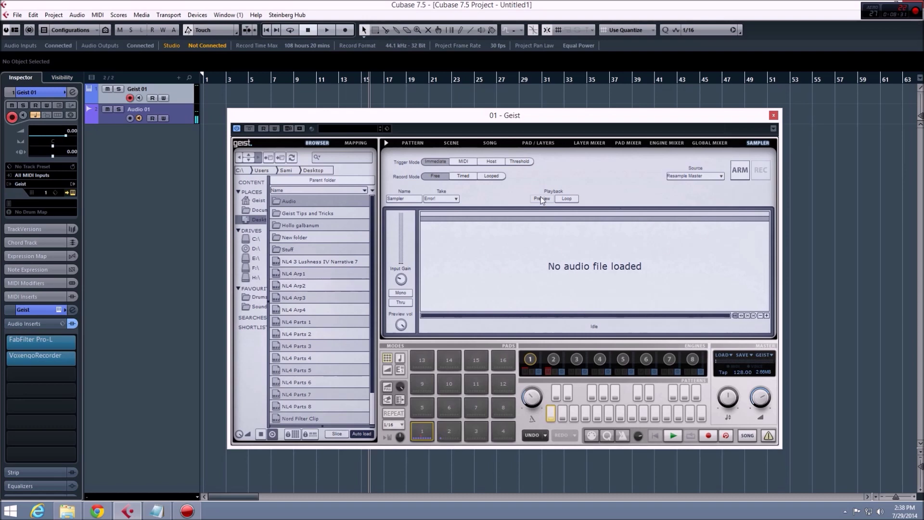
click(407, 144)
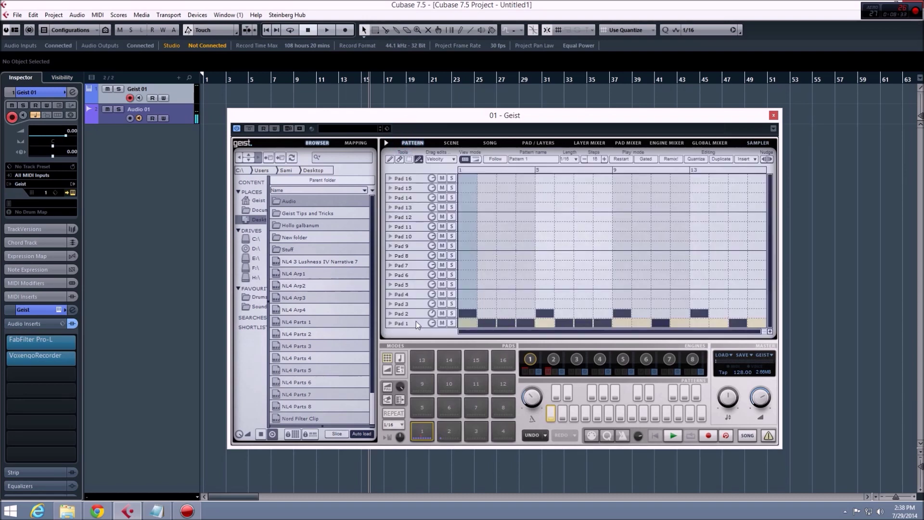
- Insert a Filter effect on Pad 2's Kick 1 layer in the layer mixer
click(553, 140)
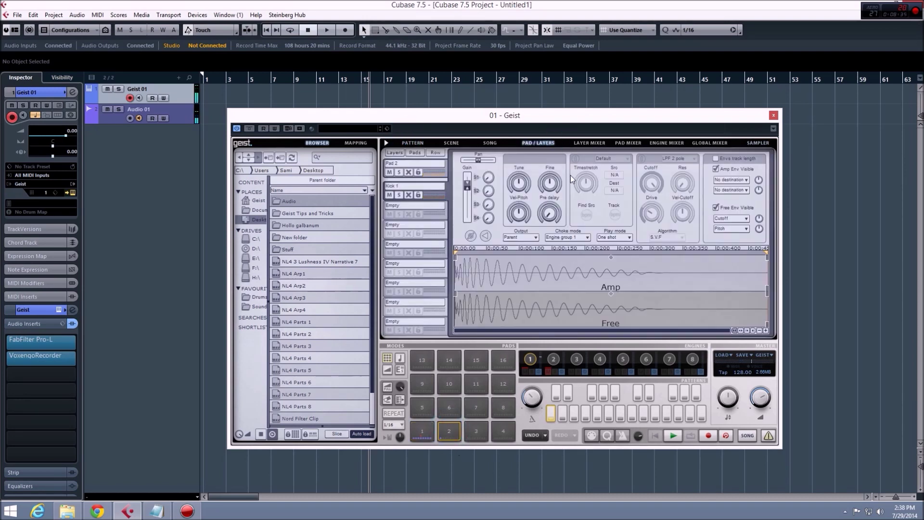
click(621, 142)
click(587, 143)
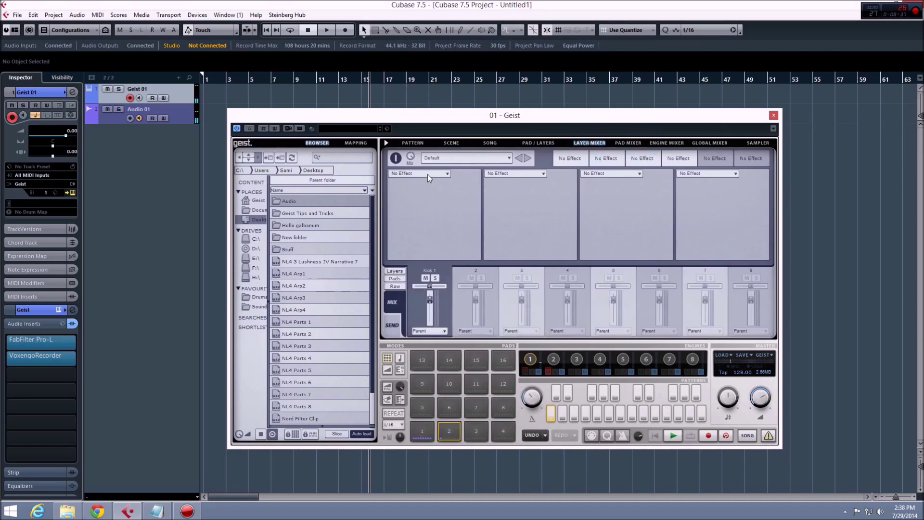
click(423, 173)
mouse_move(415, 223)
click(448, 224)
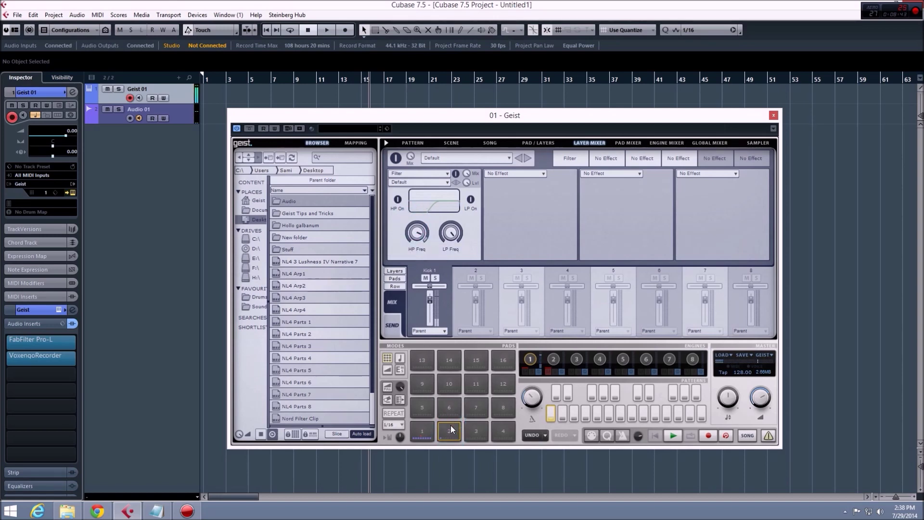
- Turn down Pad 2's level in the pattern and audition it during playback
click(412, 143)
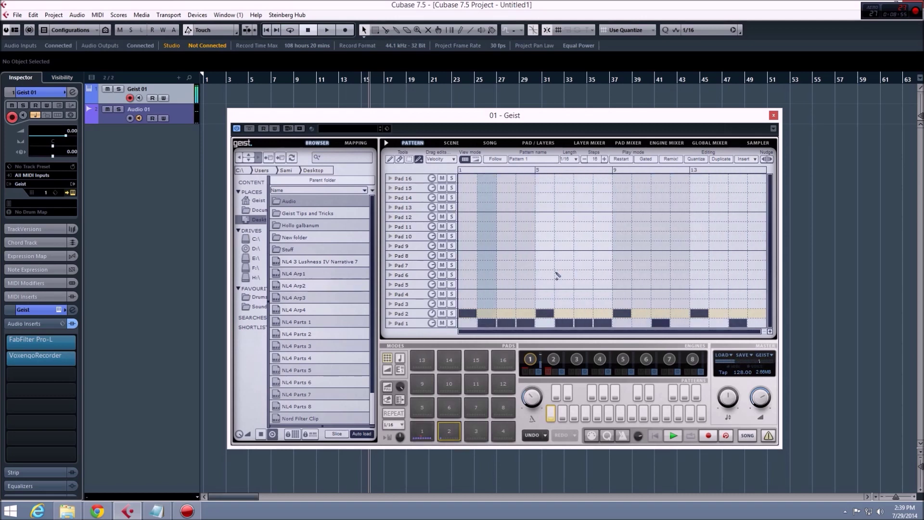
mouse_move(431, 320)
drag(431, 318, 426, 331)
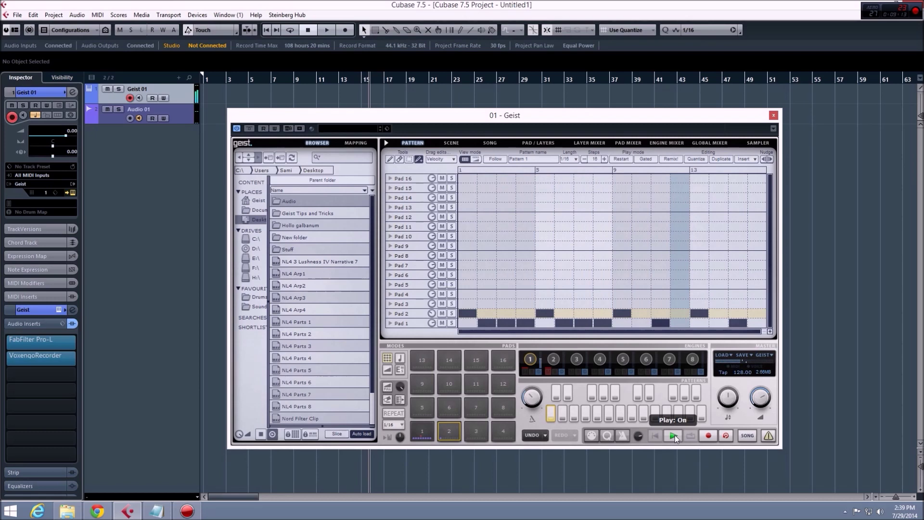
click(759, 143)
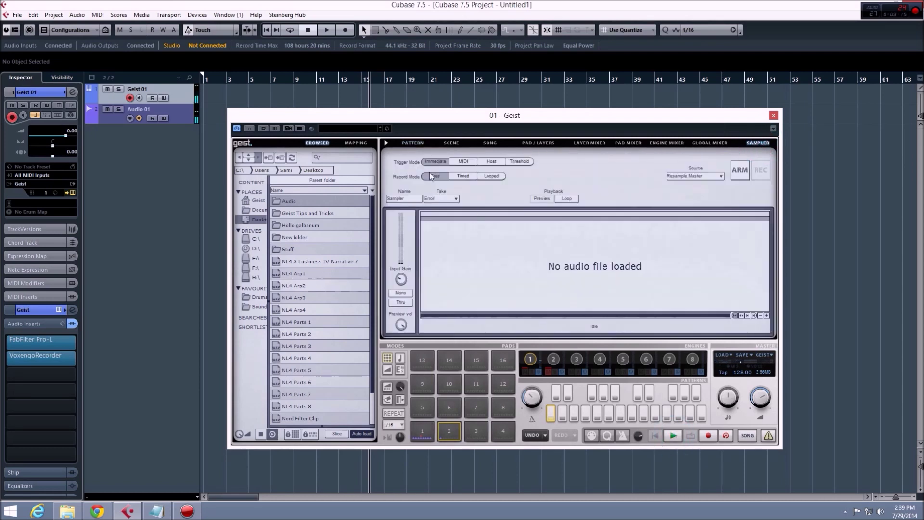
click(420, 143)
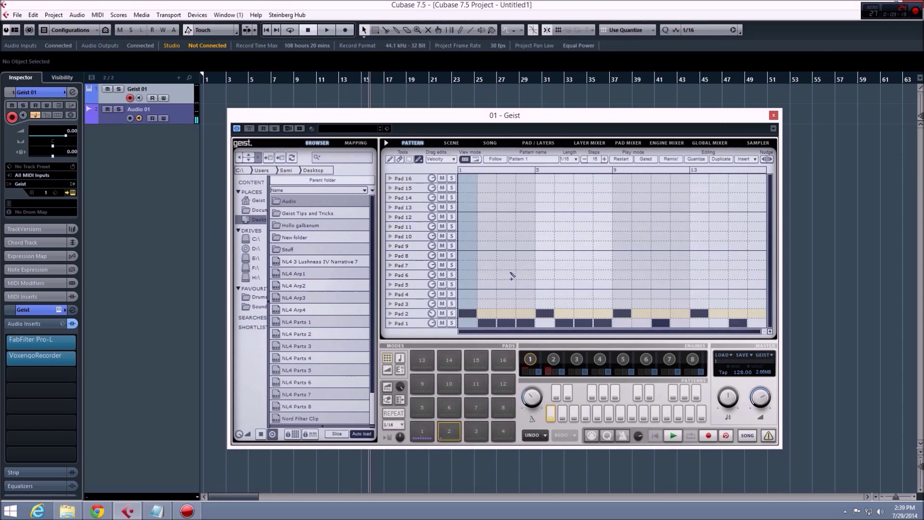
- Show Pad 1's Pan graph and pan steps 3 and 11 to one side and step 7 to the other
click(390, 323)
click(412, 294)
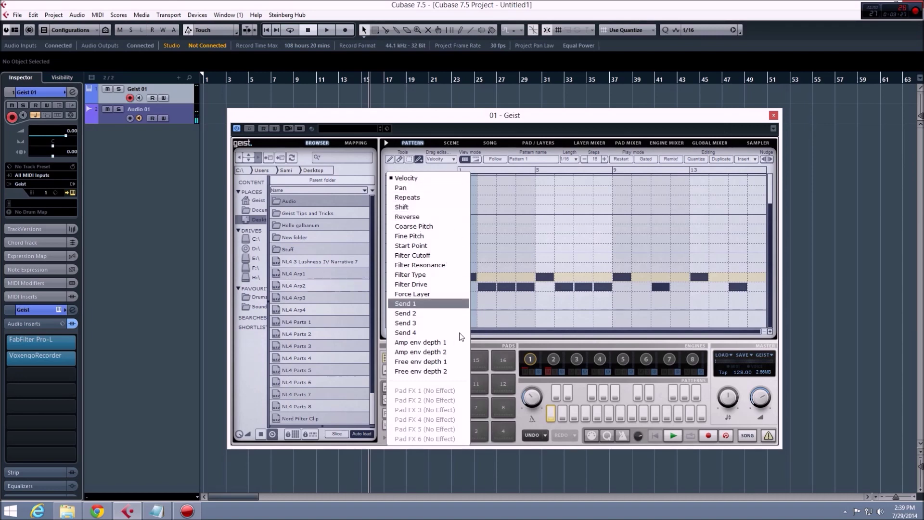
click(498, 337)
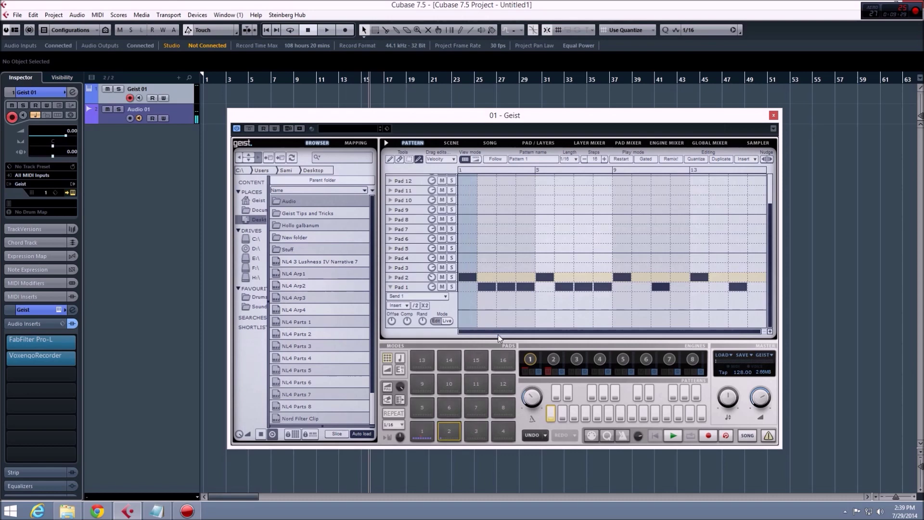
click(428, 297)
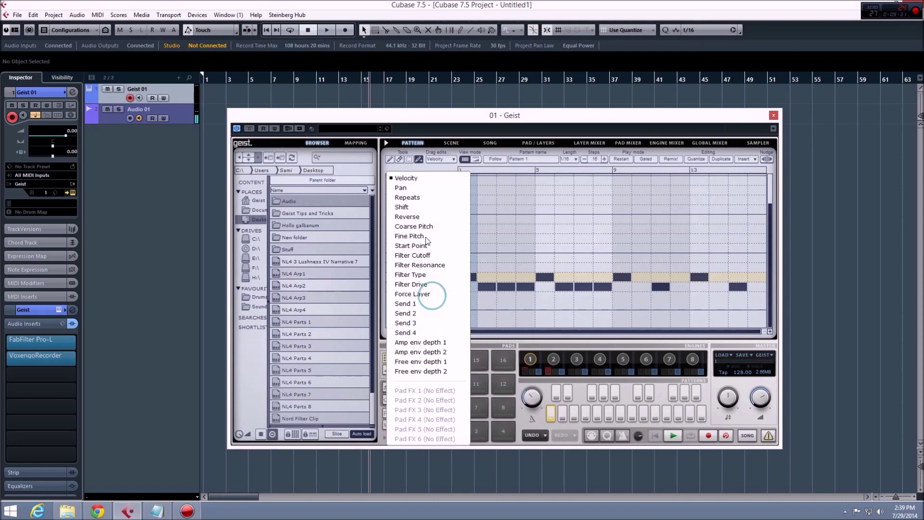
click(415, 188)
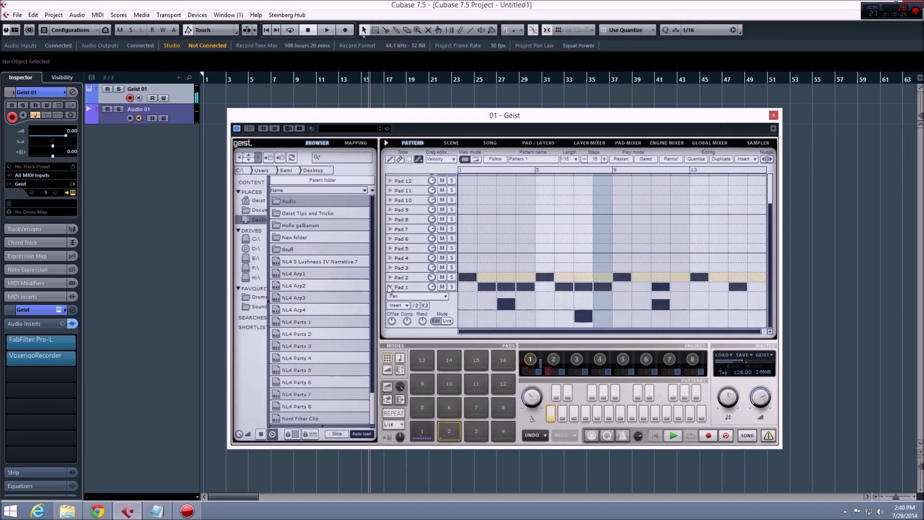
- Check the pad's layer play mode and return to the pattern
click(528, 143)
click(442, 174)
click(743, 164)
click(414, 143)
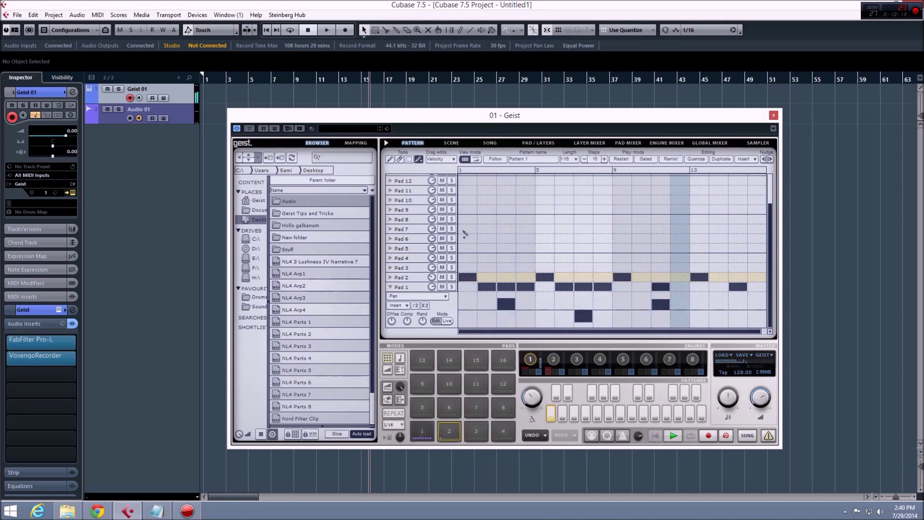
- Show Pad 1's Reverse graph, set steps 8 and 15 to play reversed, and play the pattern
click(397, 297)
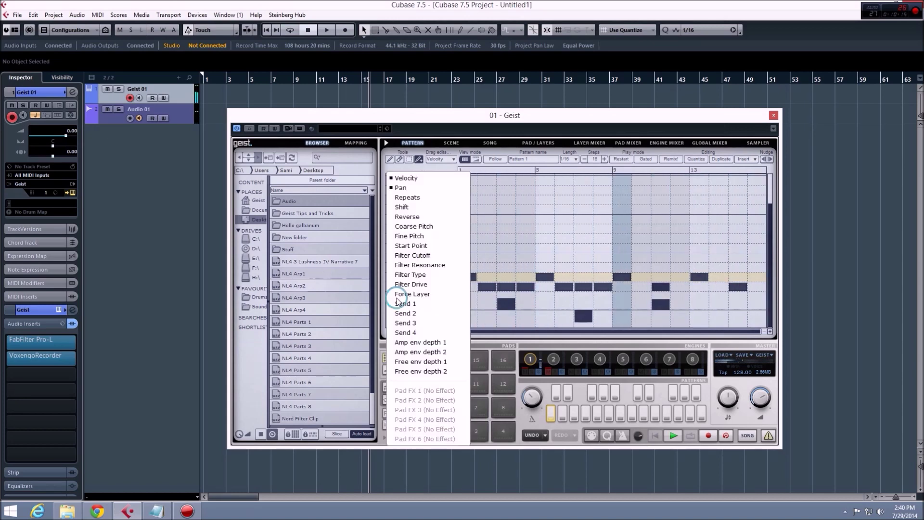
click(406, 216)
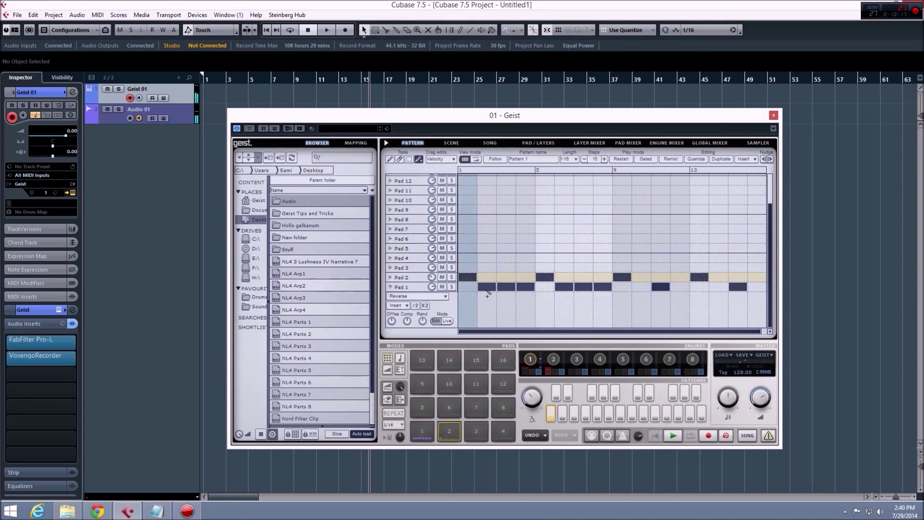
click(524, 304)
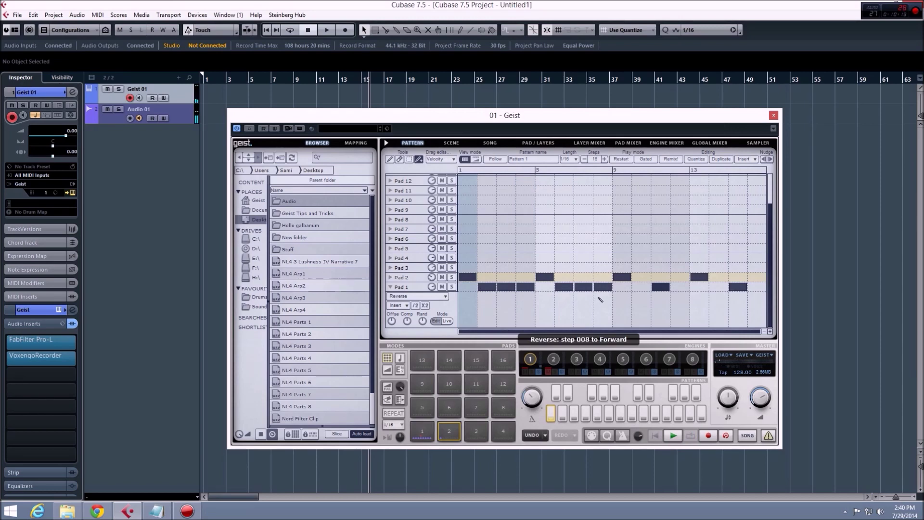
click(737, 303)
click(672, 436)
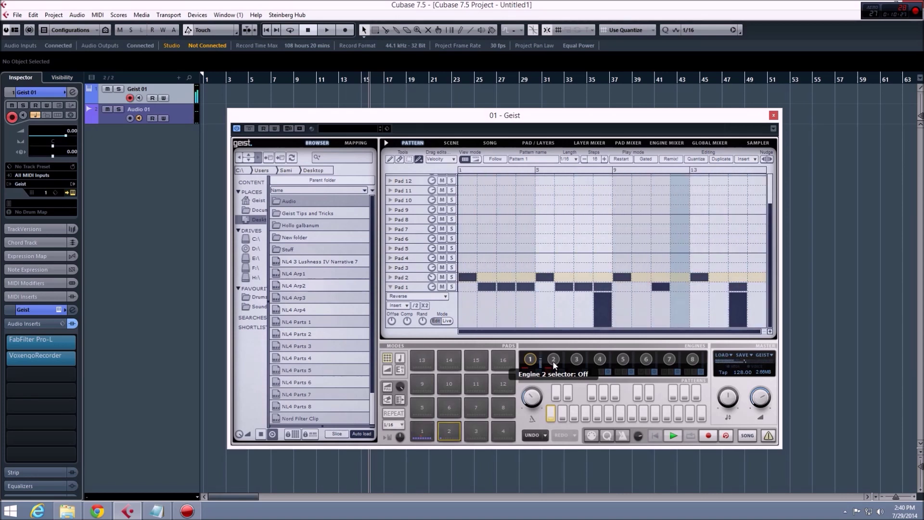
- Rework Pad 1's Reverse graph so steps 3 and 11 play reversed and steps 8 and 15 forward, and stop playback
click(661, 294)
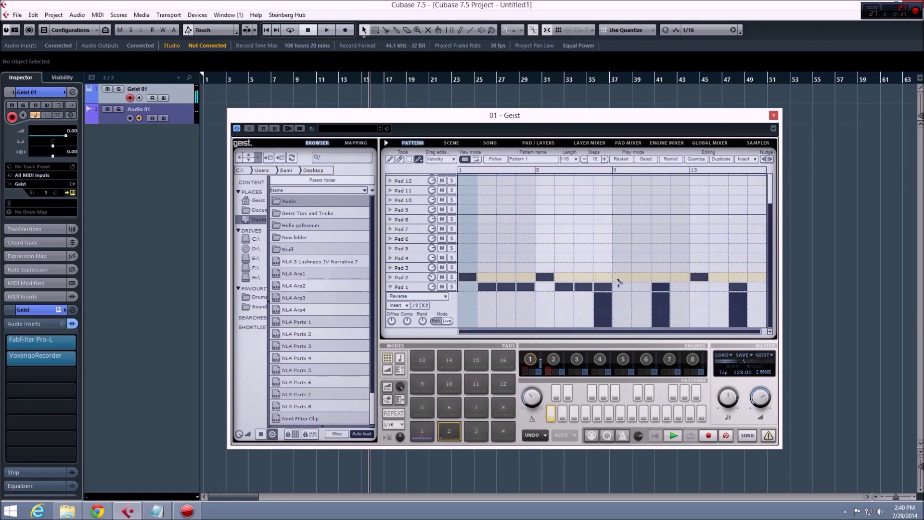
click(658, 318)
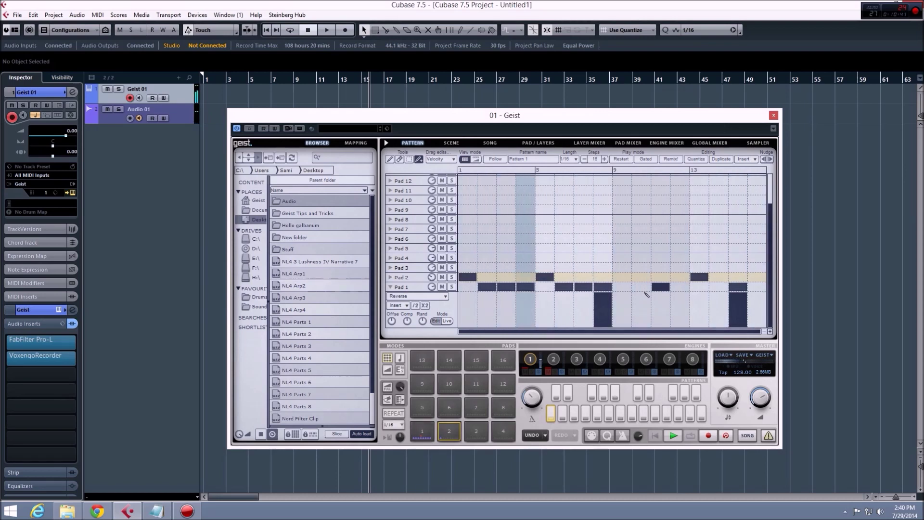
click(657, 315)
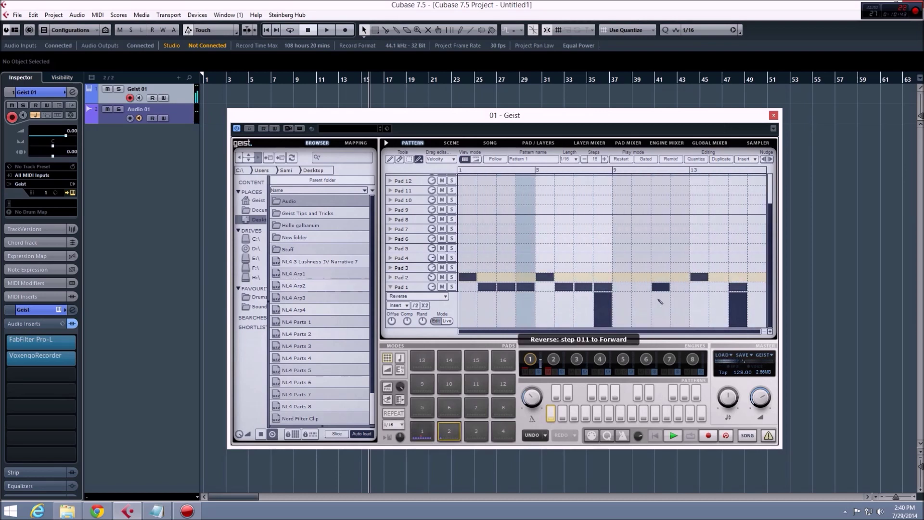
click(601, 306)
click(622, 276)
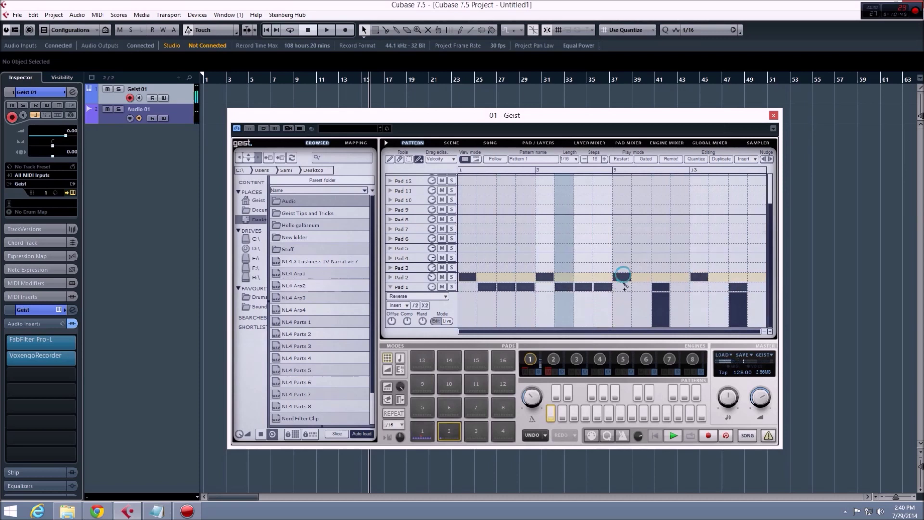
click(731, 313)
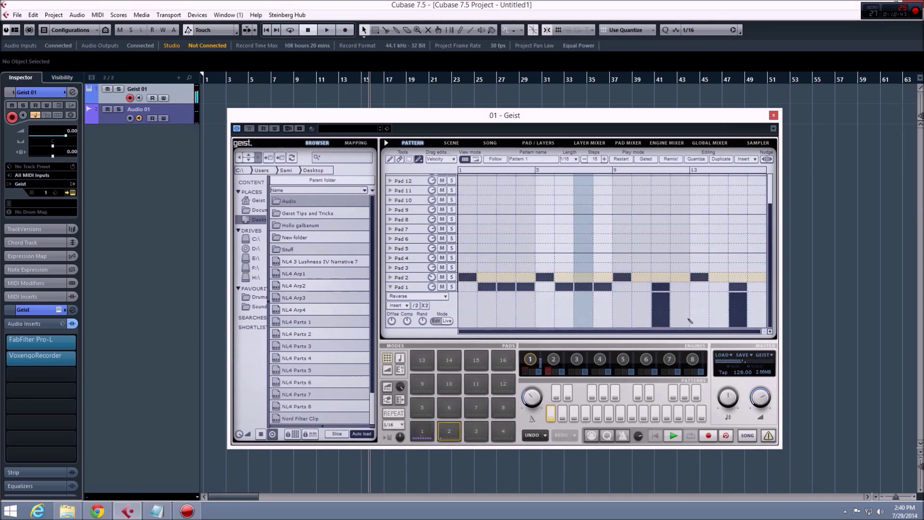
click(503, 301)
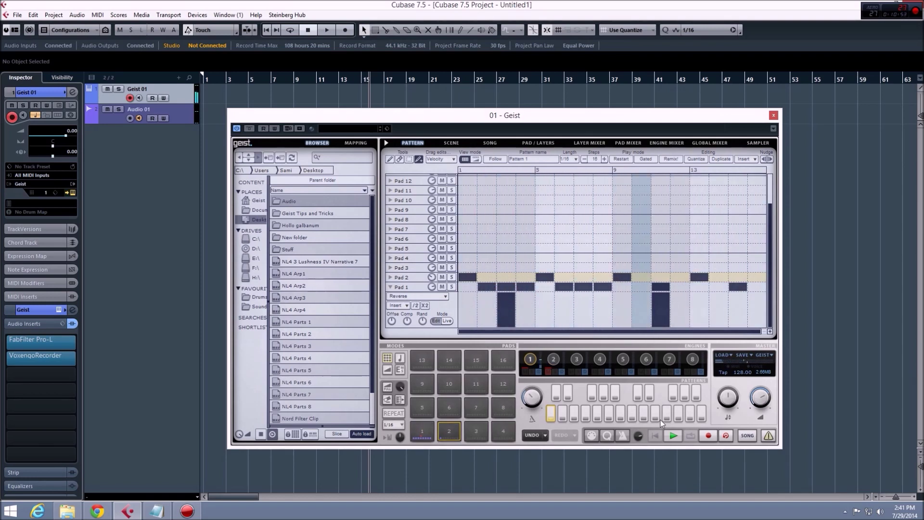
click(669, 435)
- Show Pad 1's Send 1 graph and raise the send amount on step 8
click(400, 298)
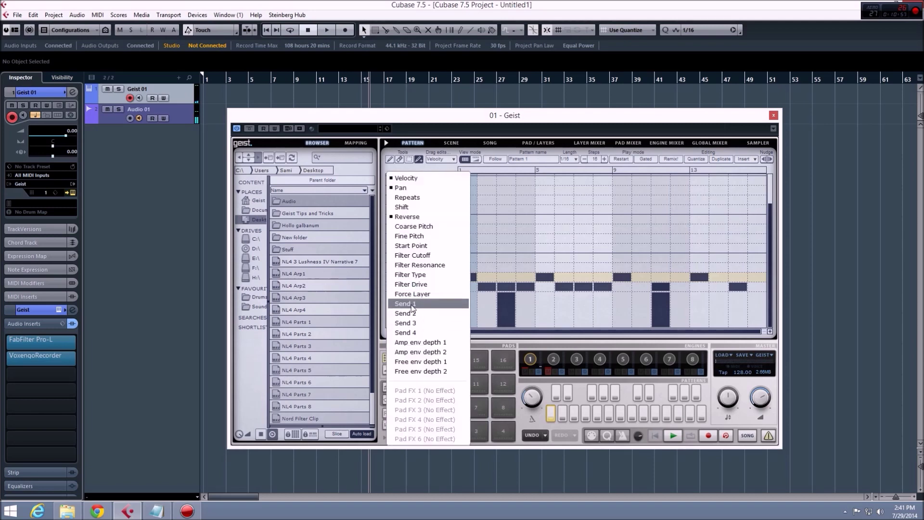
click(413, 304)
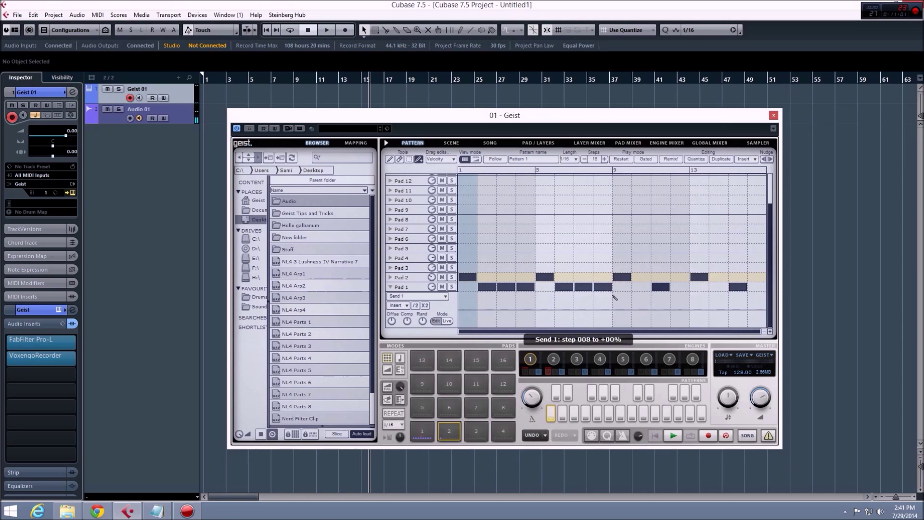
drag(602, 293, 603, 292)
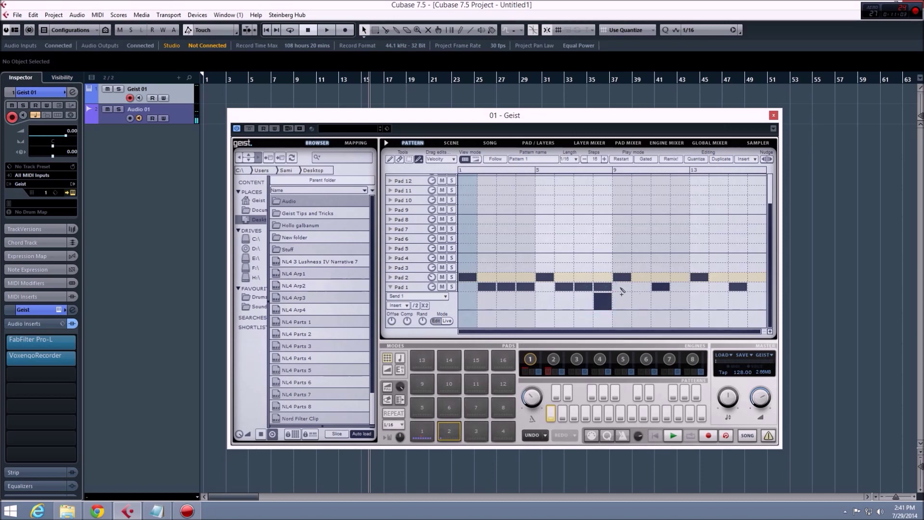
- Check the engine mixer and the Delay on Aux Bus 1 in the global mixer, and play the pattern with the send
click(628, 143)
click(666, 143)
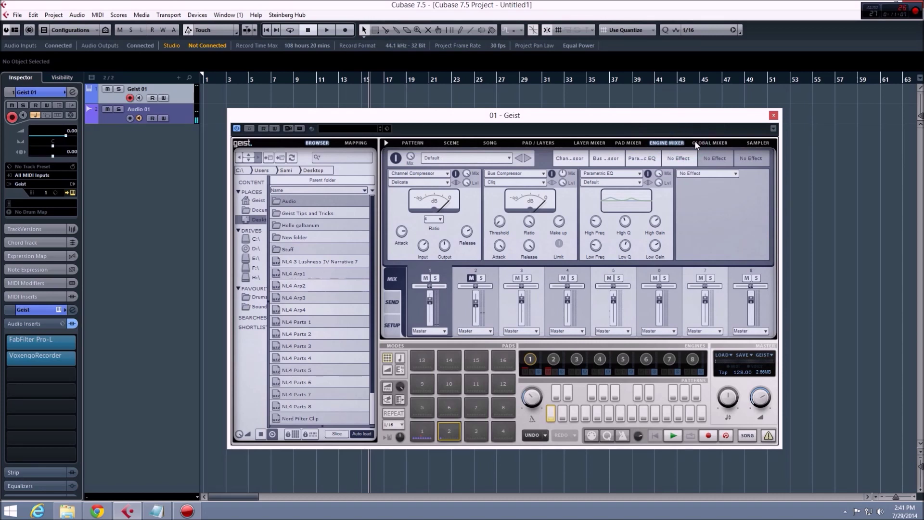
click(707, 142)
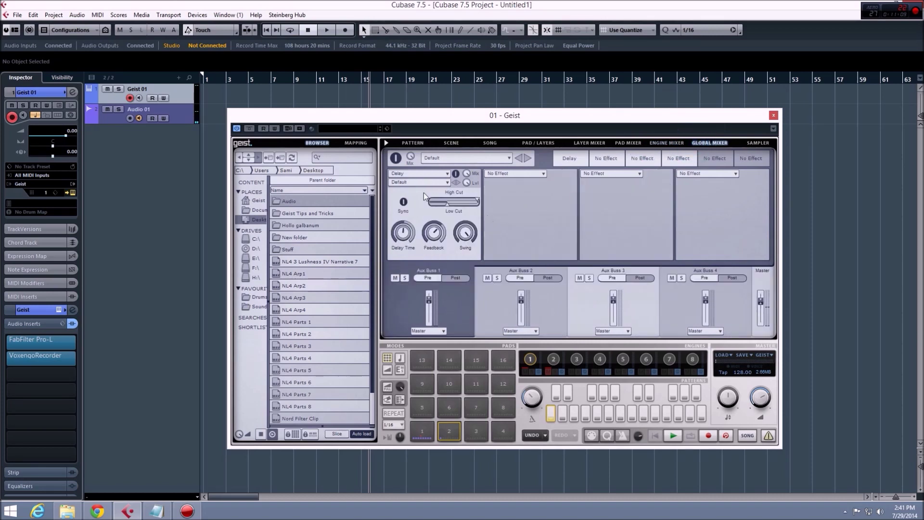
click(421, 145)
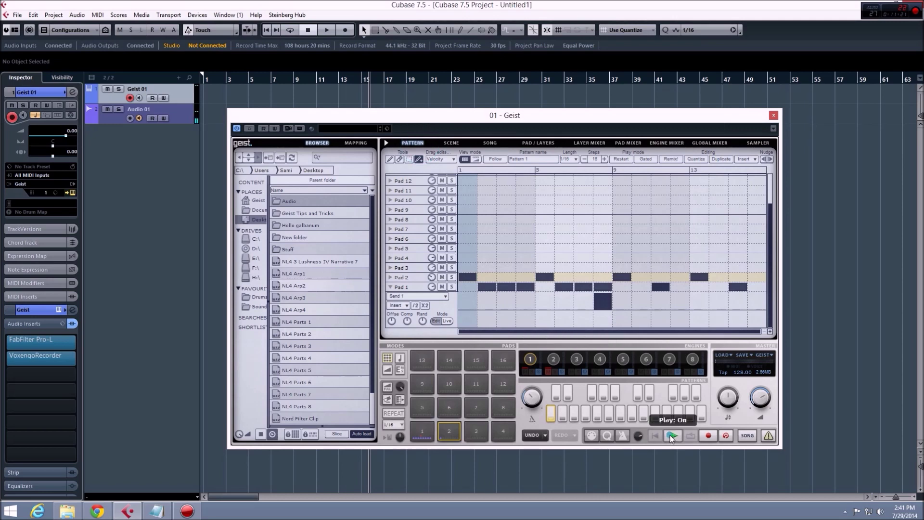
click(671, 435)
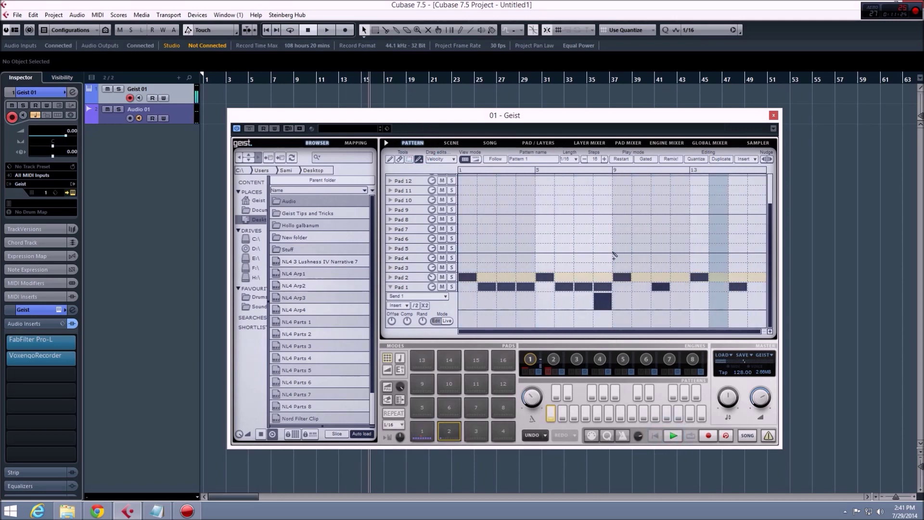
- Remove Pad 1's hit on step 3 and move the raised Send 1 amount from step 8 to step 7
click(512, 288)
click(584, 298)
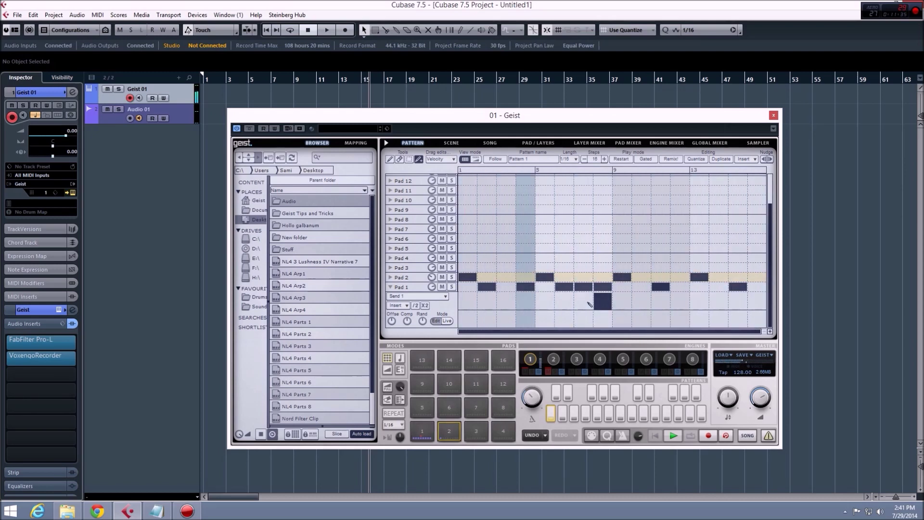
click(587, 308)
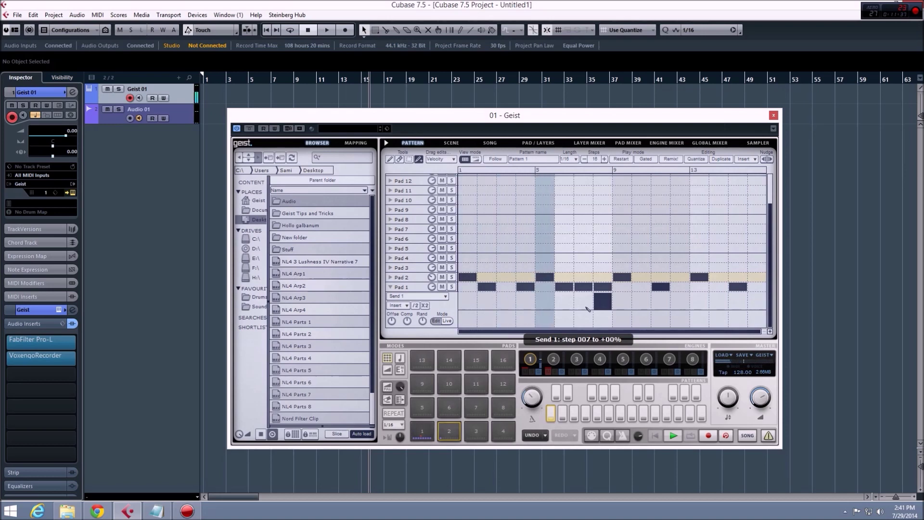
click(601, 306)
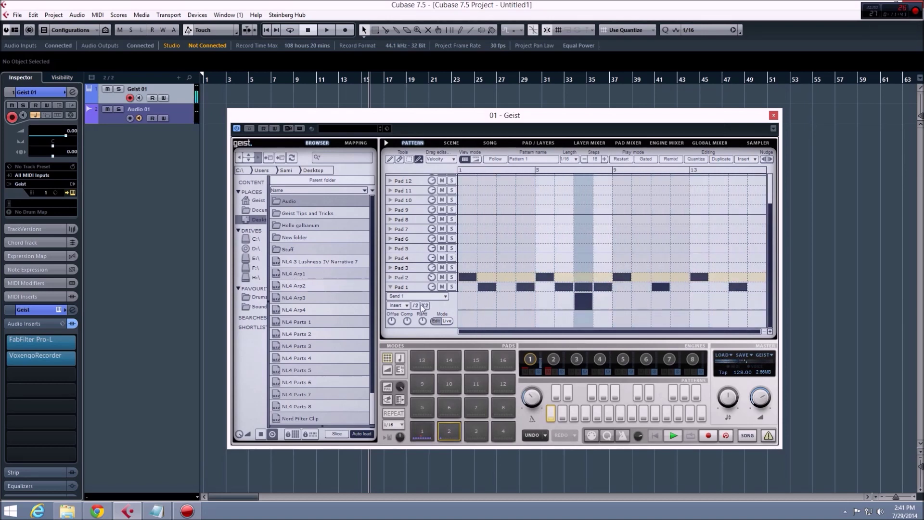
- Show Pad 1's Shift graph and shift steps 2 and 15 slightly one way and step 8 slightly the opposite way
click(401, 296)
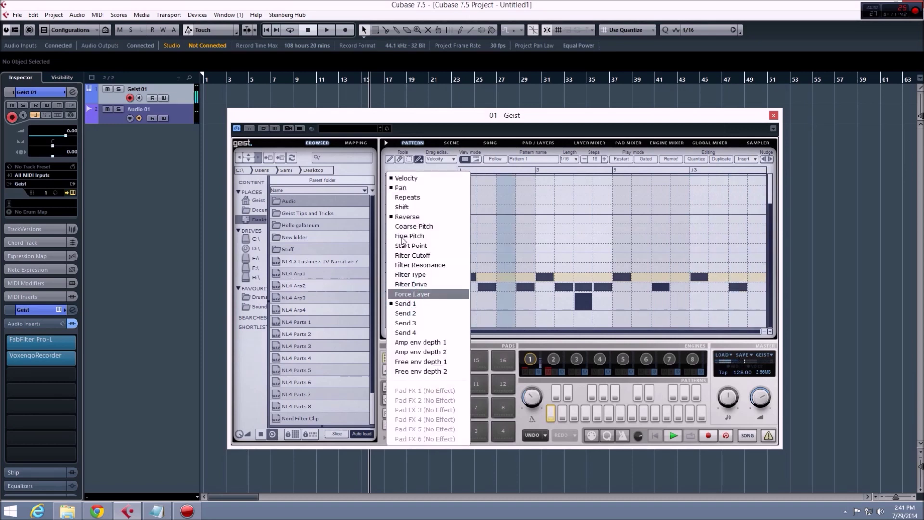
click(408, 207)
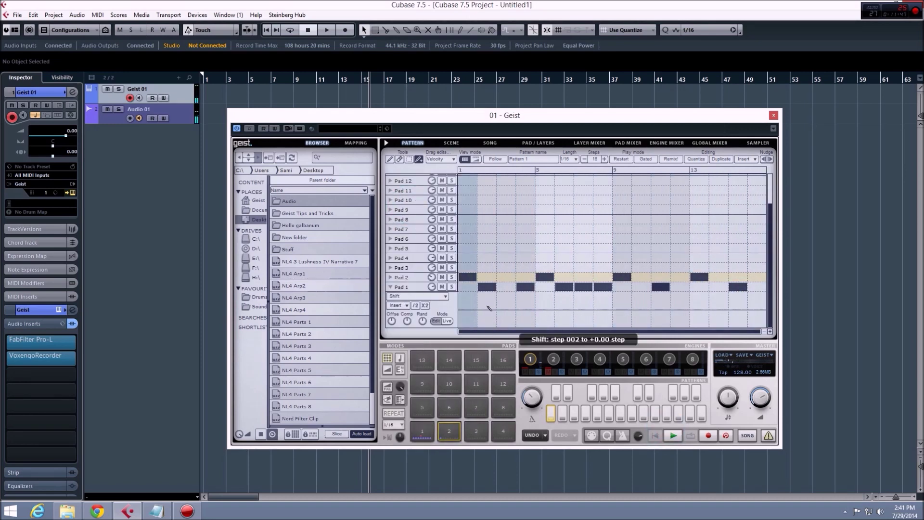
click(602, 316)
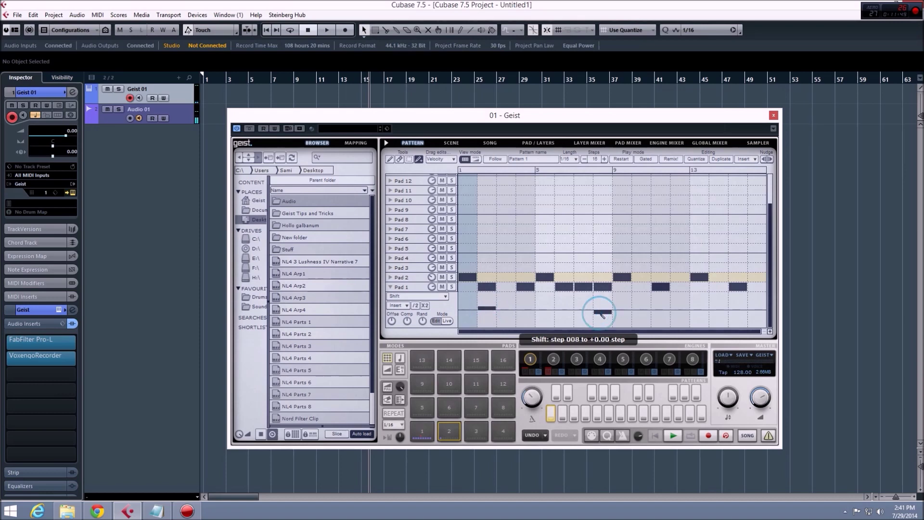
click(732, 307)
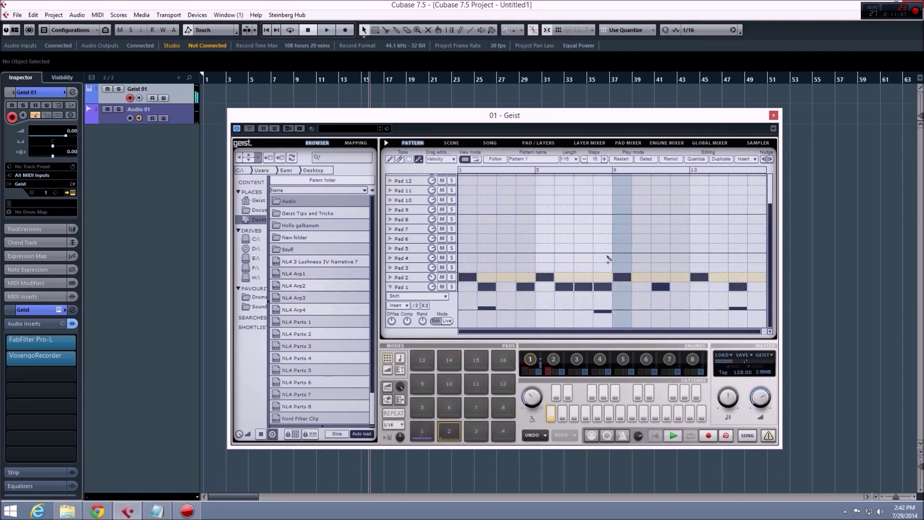
- Raise the time and feedback of Aux Bus 1's Delay in the global mixer and lower its high cut to 3.79 kHz
mouse_move(433, 270)
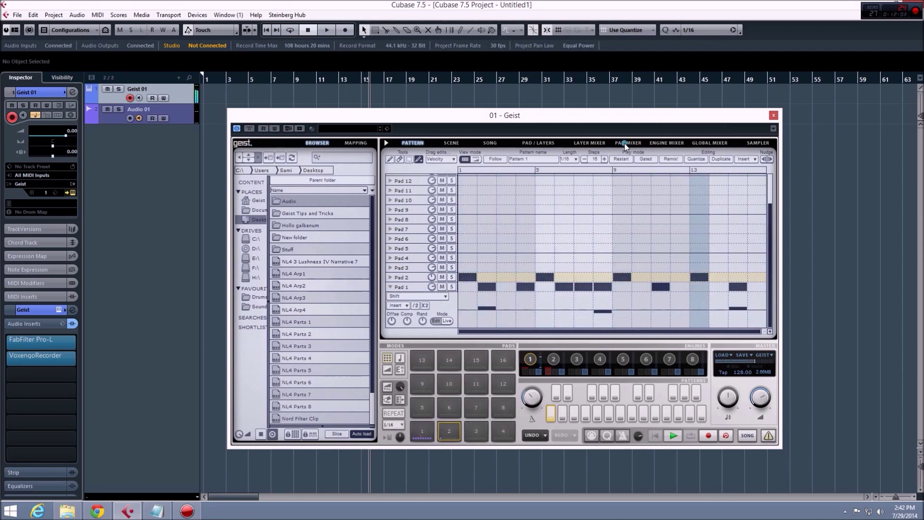
click(666, 142)
click(702, 143)
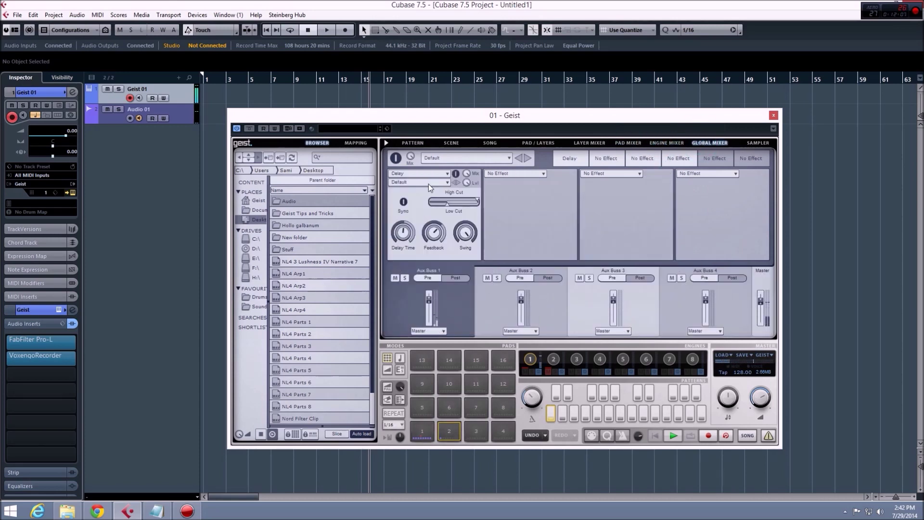
drag(407, 232, 410, 218)
click(475, 201)
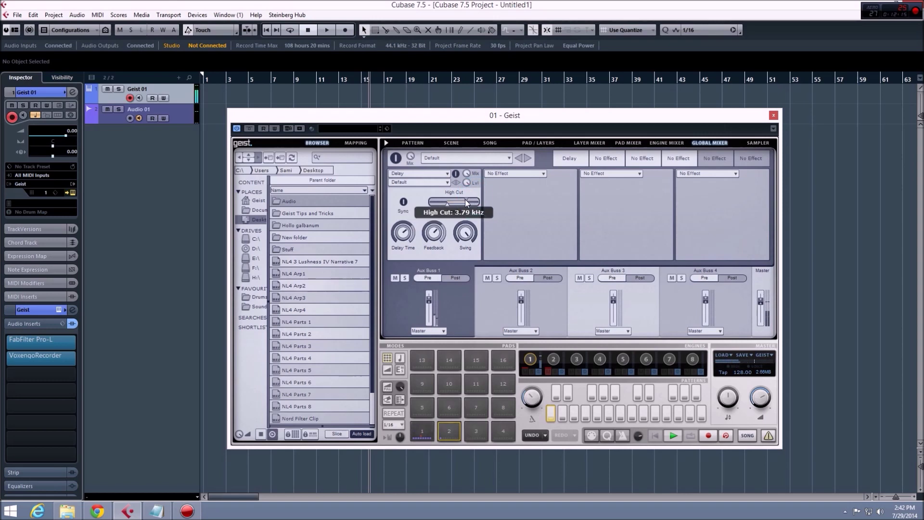
- Add a Channel Compressor after the Delay and narrow the Delay's pass range with the high cut at 2.00 kHz
click(500, 173)
mouse_move(502, 204)
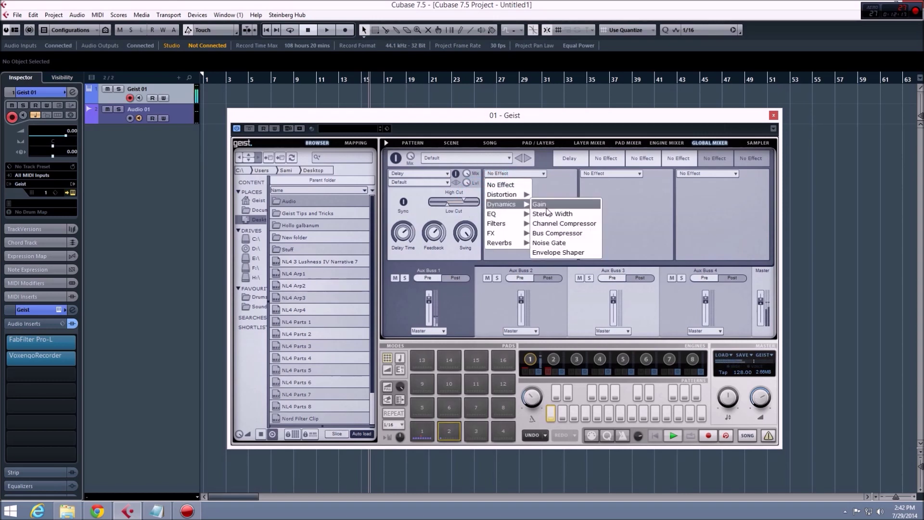
click(546, 225)
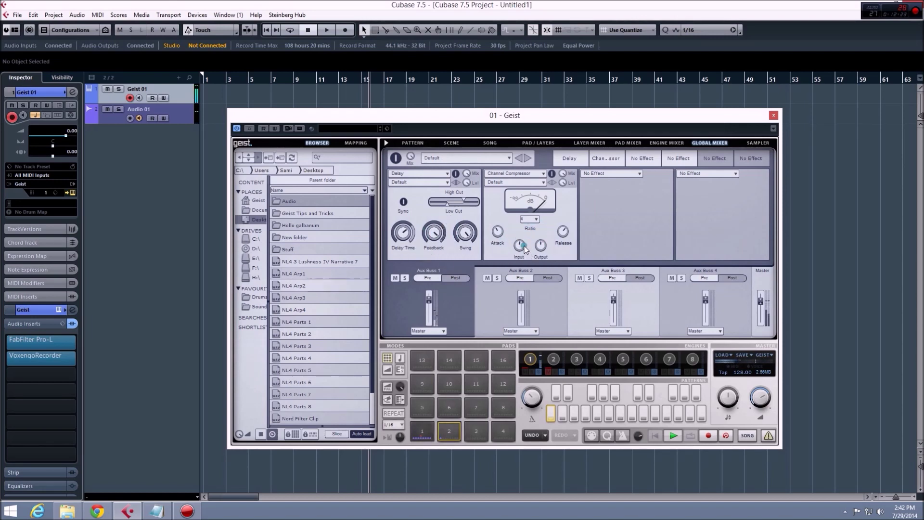
drag(463, 200, 456, 203)
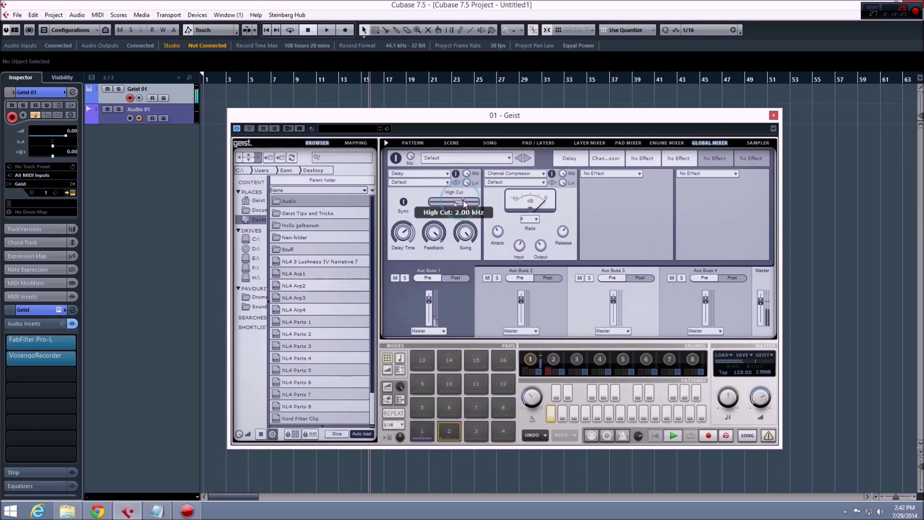
- Try a Little Fatty Filter in Band Pass mode in the third effect slot, adjusting its input drive and resonance
click(598, 173)
mouse_move(620, 225)
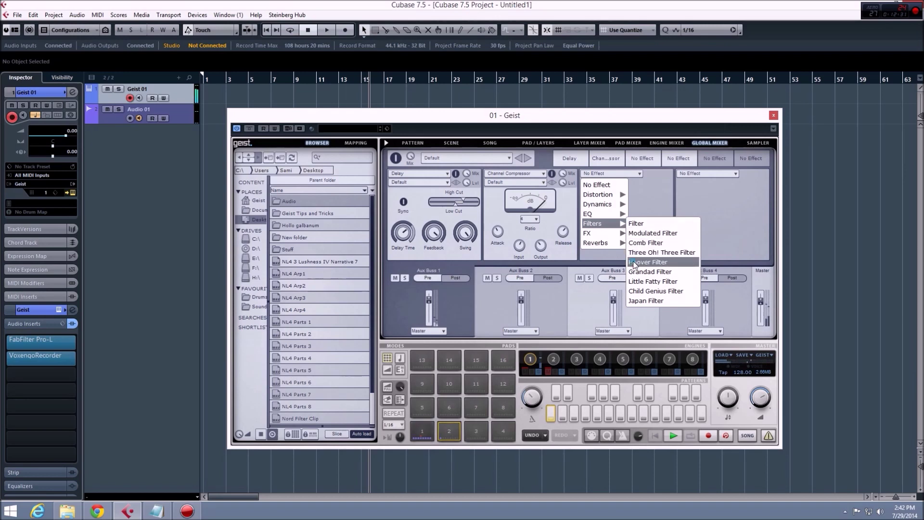
click(639, 281)
click(625, 199)
click(632, 230)
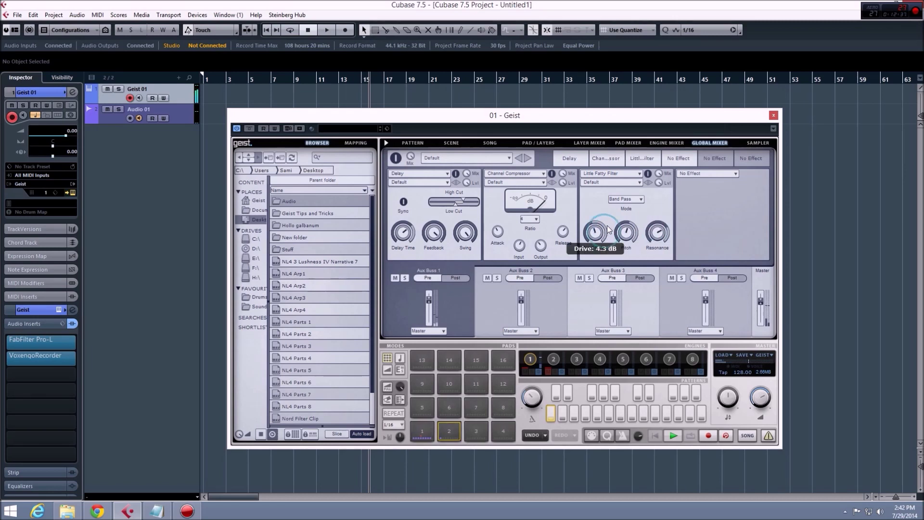
scroll(630, 235, down, 5)
scroll(647, 247, down, 3)
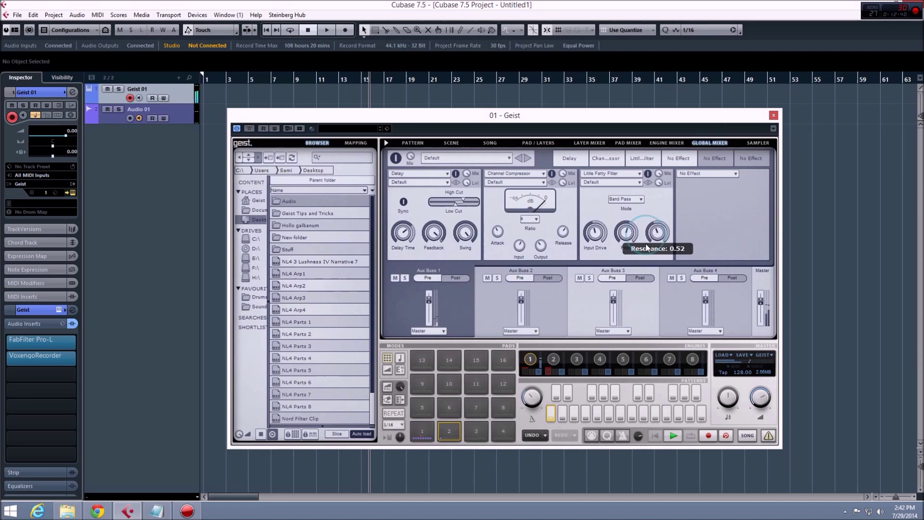
- Replace the Little Fatty Filter with a Hoover Filter, trying mode B4 and settling on mode B2
click(613, 172)
mouse_move(603, 228)
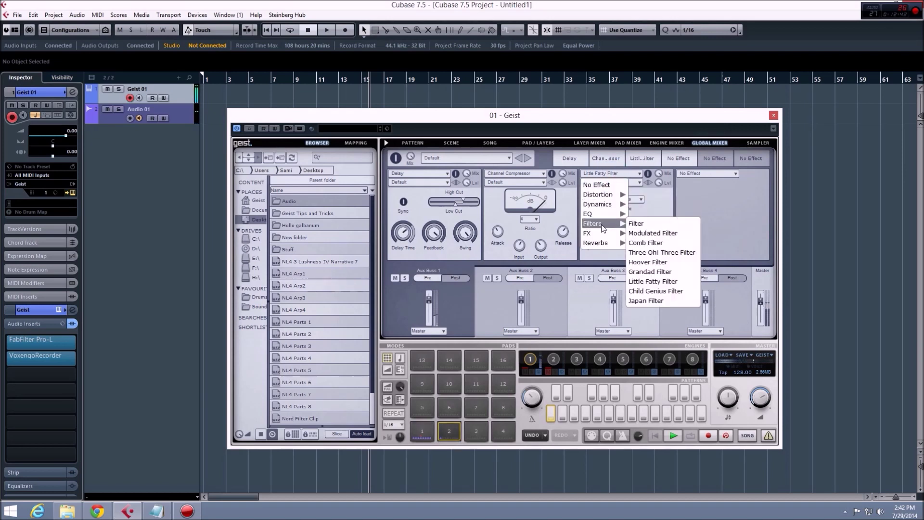
click(642, 262)
click(614, 201)
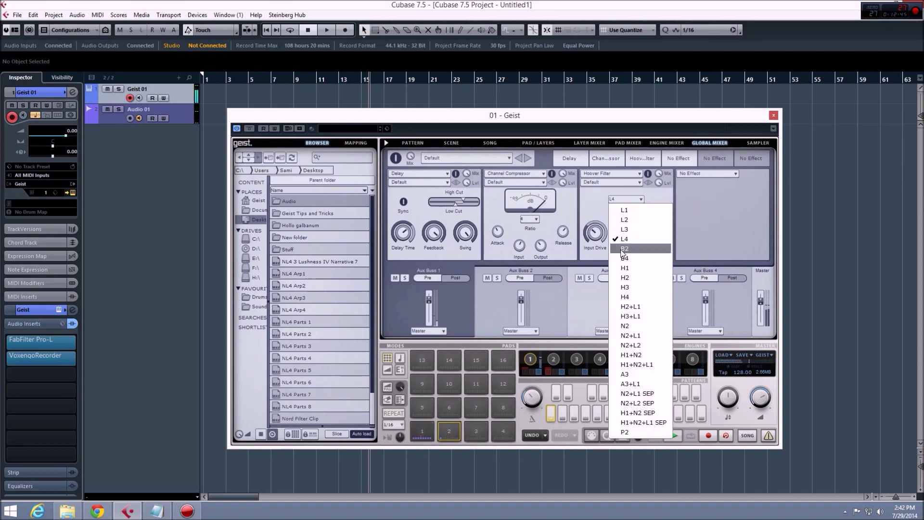
click(627, 259)
click(620, 202)
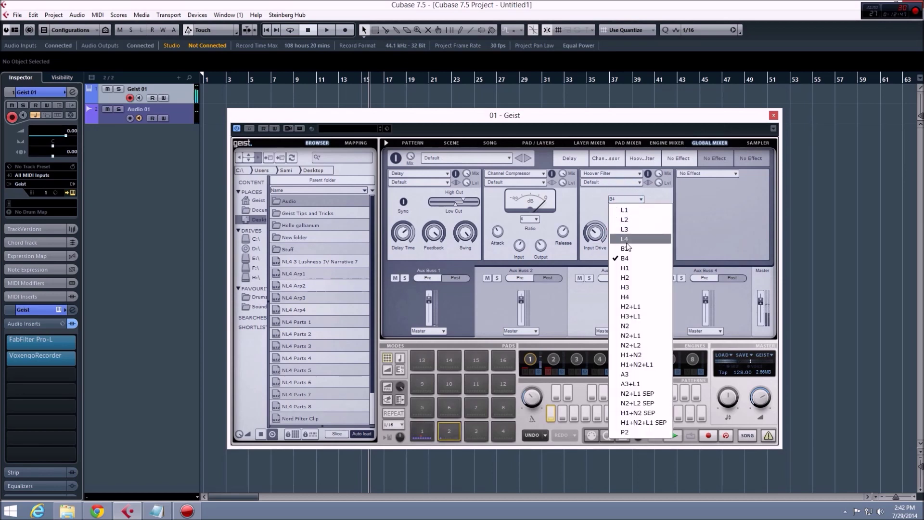
click(626, 237)
- Adjust the Hoover Filter's pitch and the Channel Compressor's input, and set the filter's resonance to 0.46
drag(626, 238, 633, 235)
mouse_move(528, 247)
mouse_down()
mouse_move(529, 229)
mouse_move(539, 245)
mouse_up()
click(617, 243)
drag(617, 243, 620, 241)
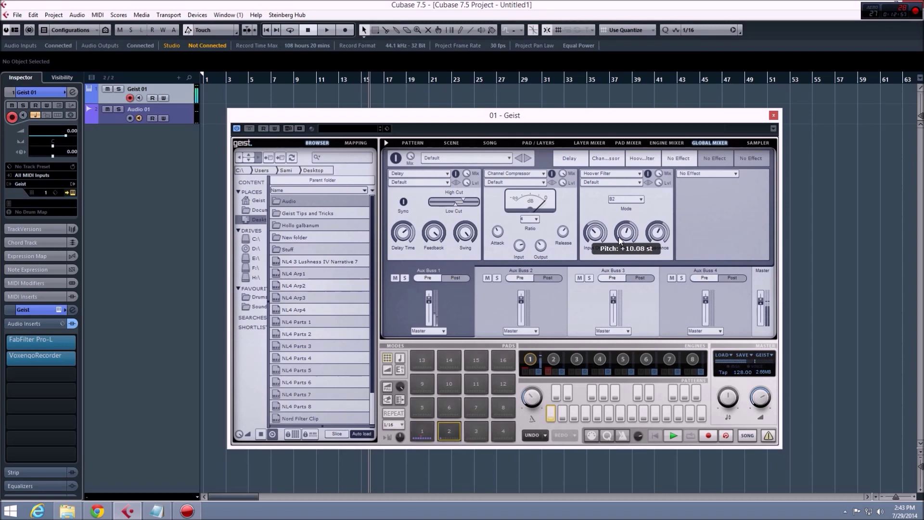
mouse_move(652, 240)
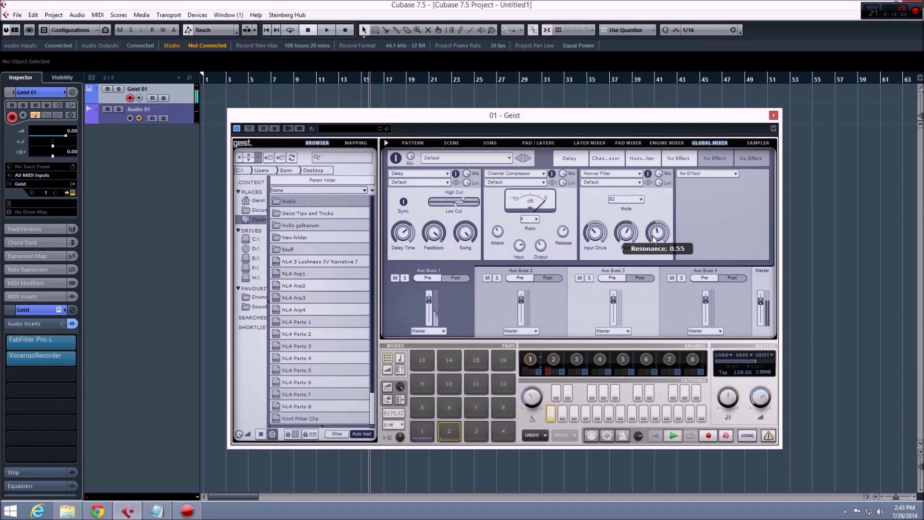
scroll(648, 237, down, 3)
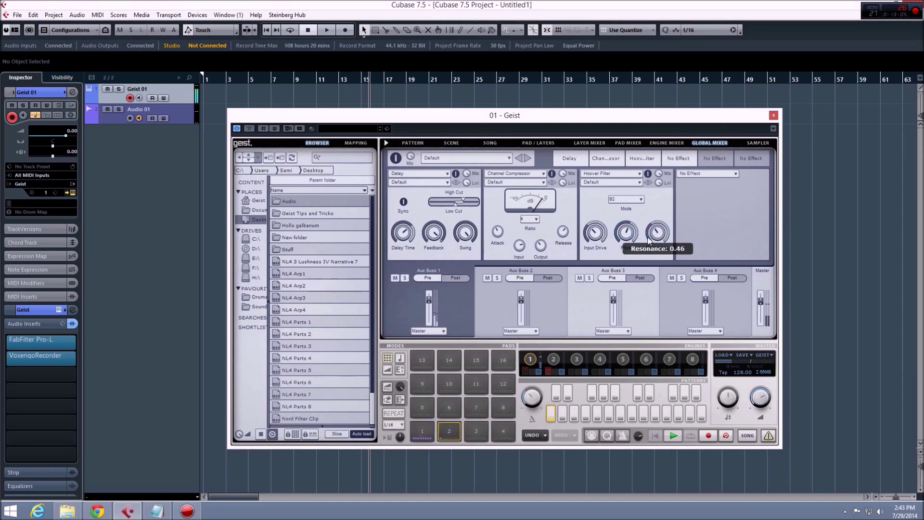
- Widen the Delay's pass range by setting the low cut to about 207 Hz and raising the high cut
mouse_move(657, 182)
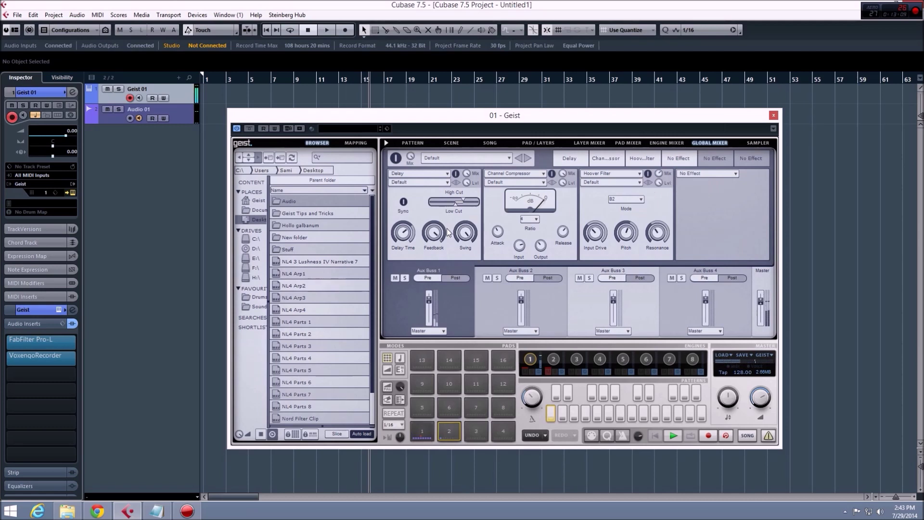
mouse_move(444, 234)
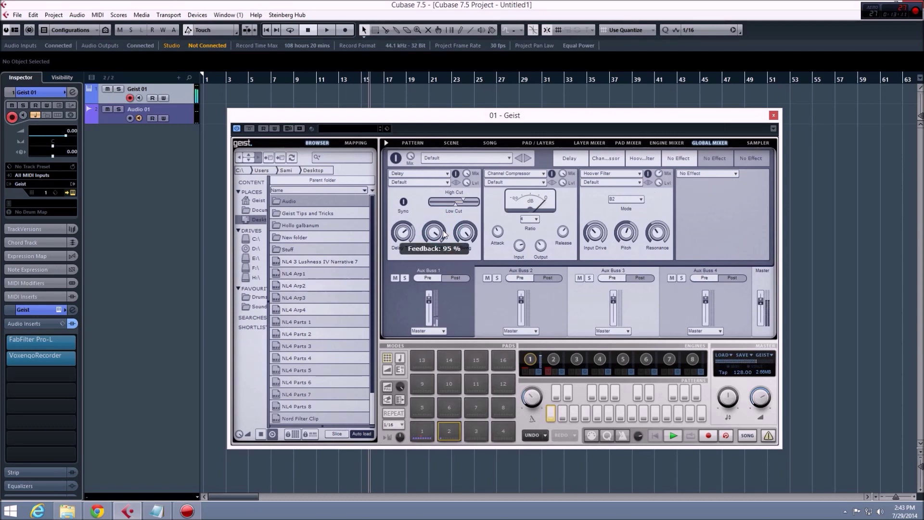
mouse_move(455, 204)
mouse_down()
mouse_move(448, 205)
mouse_move(469, 205)
mouse_move(448, 205)
mouse_up()
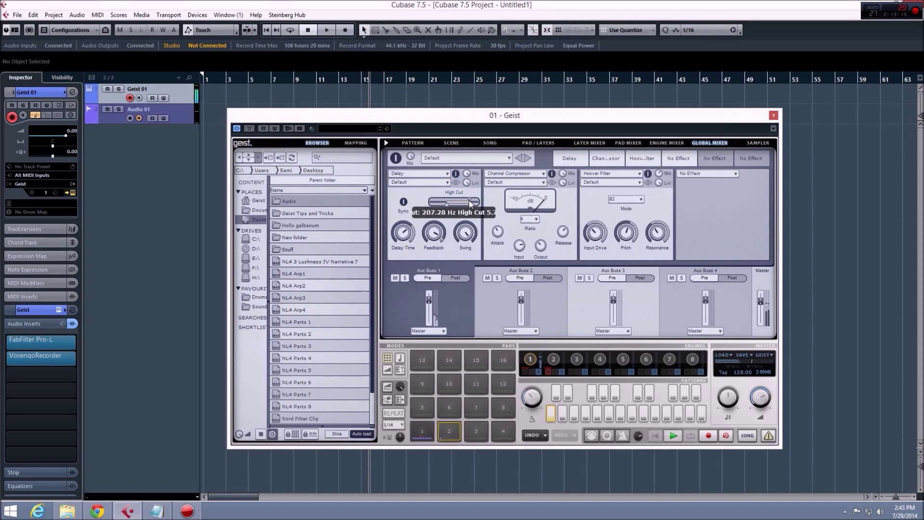
mouse_move(621, 232)
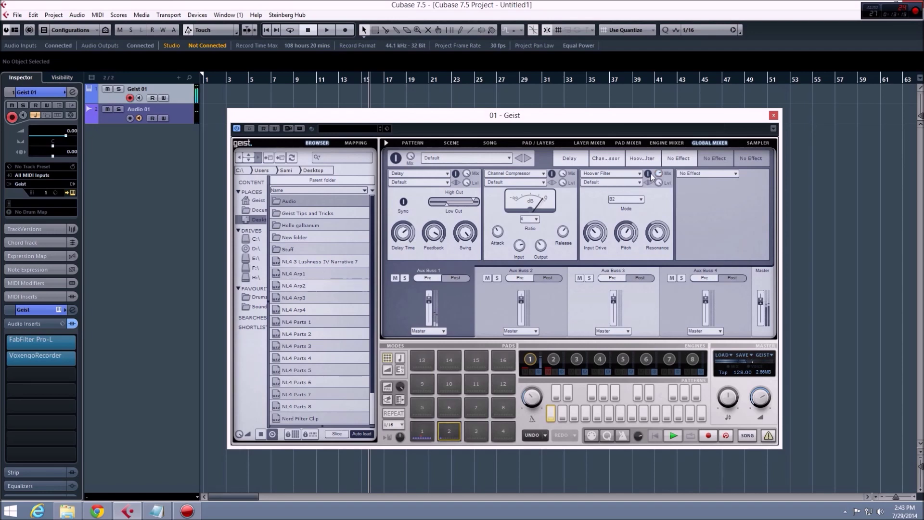
click(412, 143)
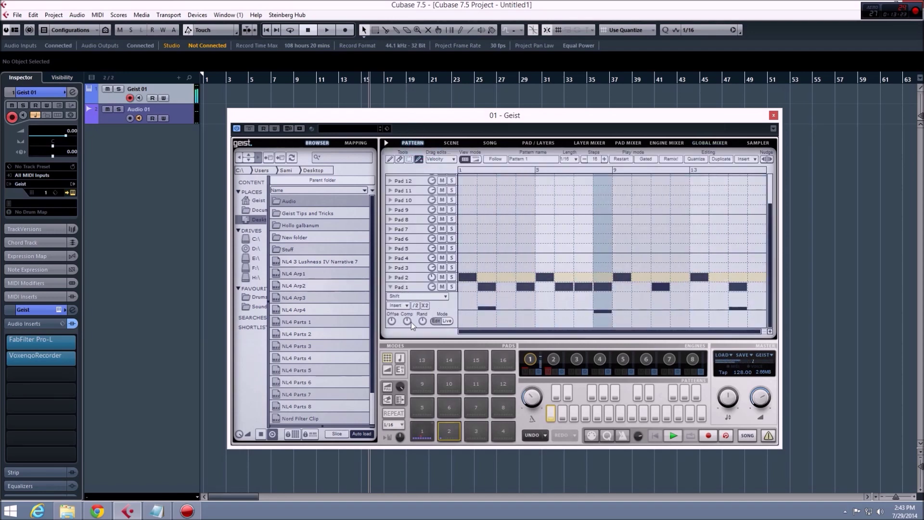
click(394, 296)
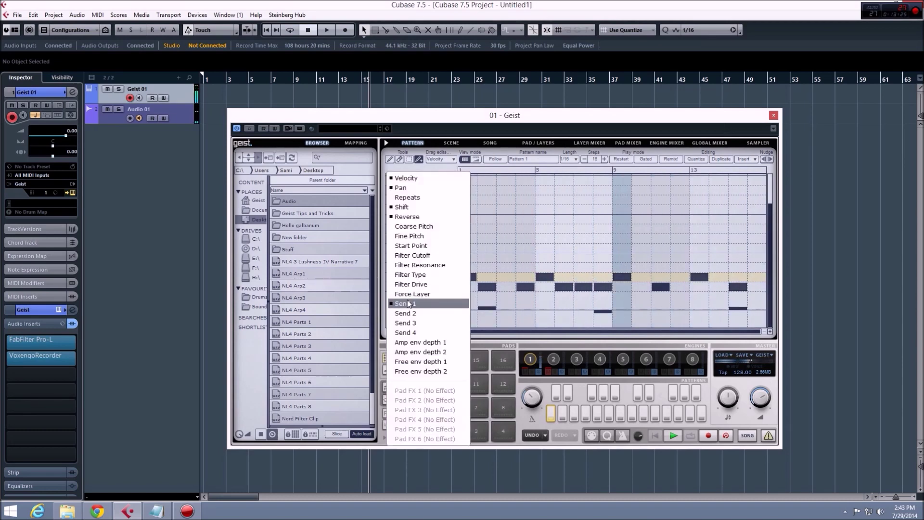
click(538, 235)
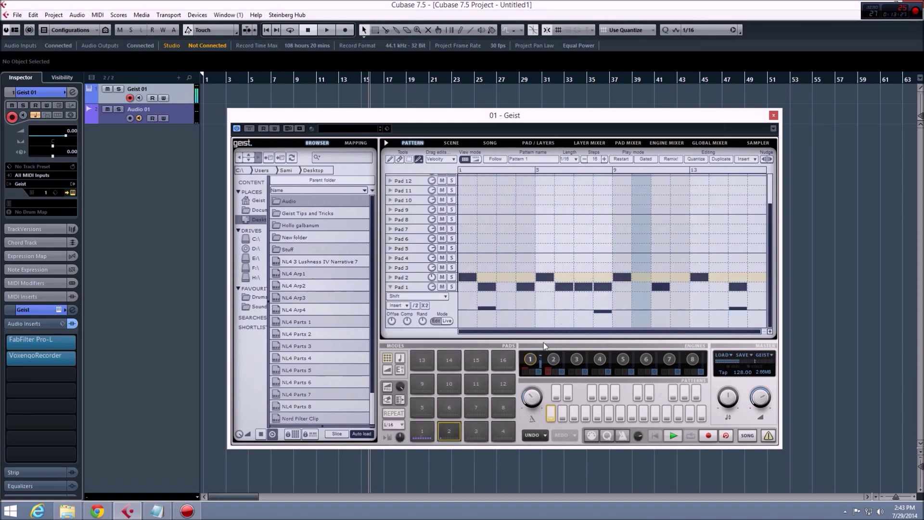
- Add a Tin Can Verb to Pad 1's NL4 Parts 1 layer in the layer mixer, raise its decay, and play the pattern
click(589, 142)
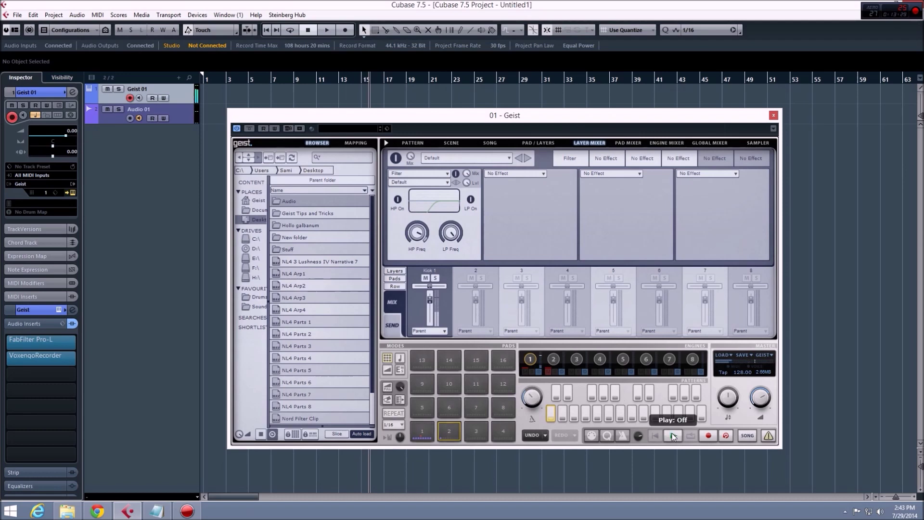
click(428, 430)
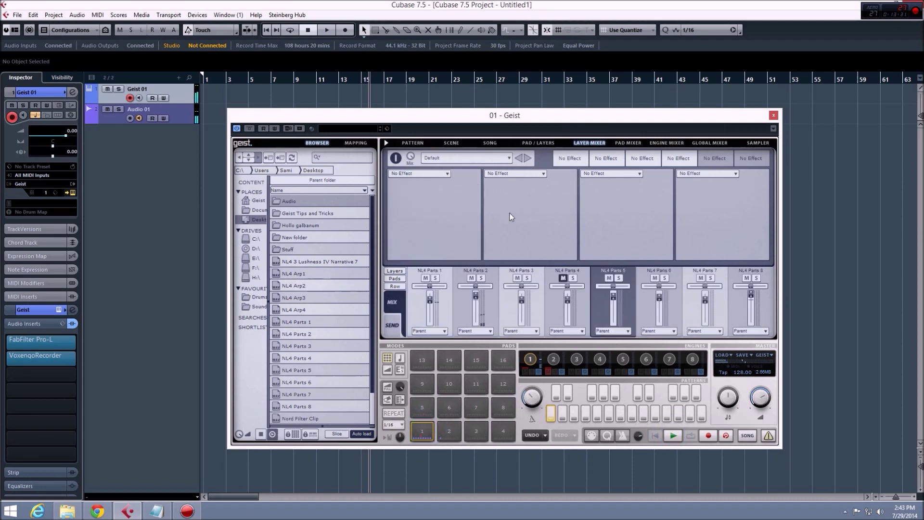
click(442, 270)
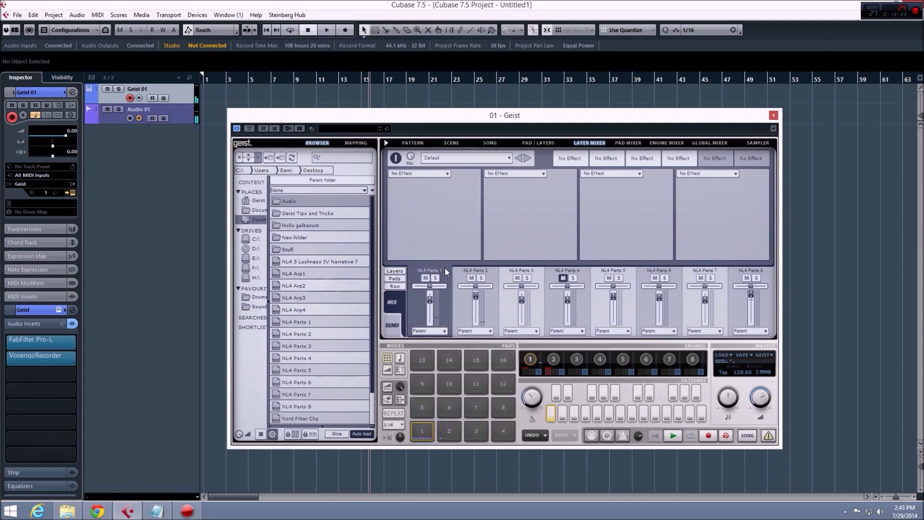
click(415, 174)
mouse_move(416, 214)
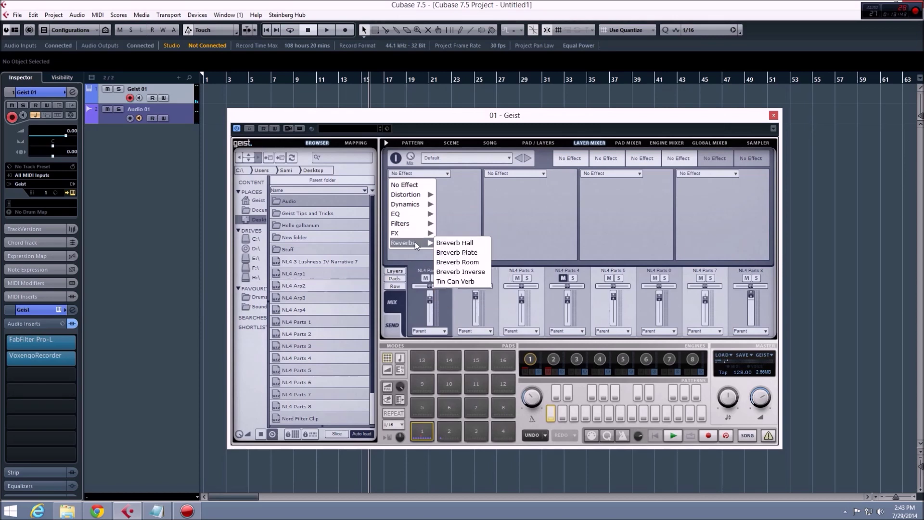
click(459, 281)
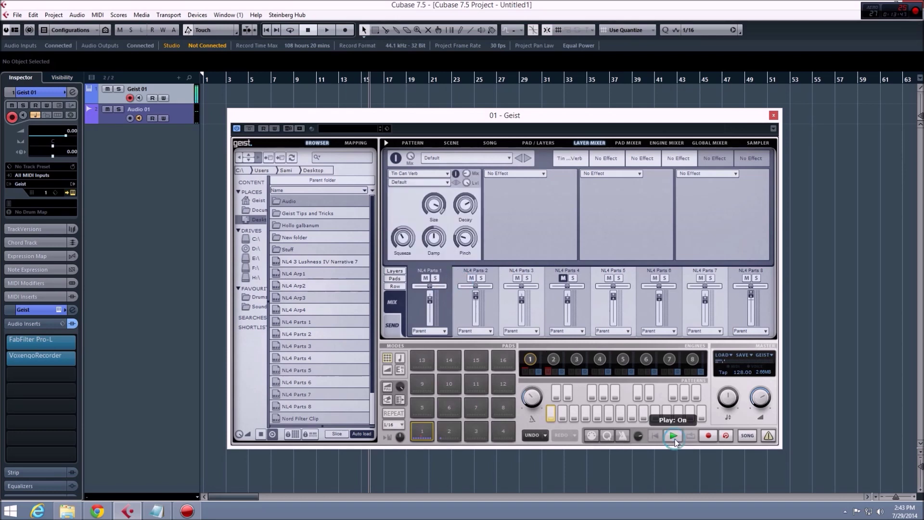
mouse_move(465, 204)
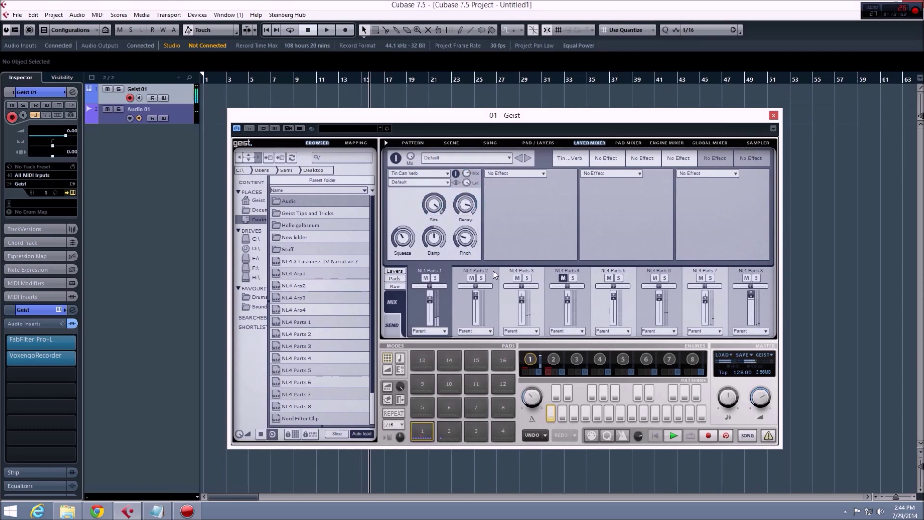
- Lower the decay of the Tin Can Verb on the NL4 Parts 1 layer and adjust its mix
drag(465, 205, 464, 228)
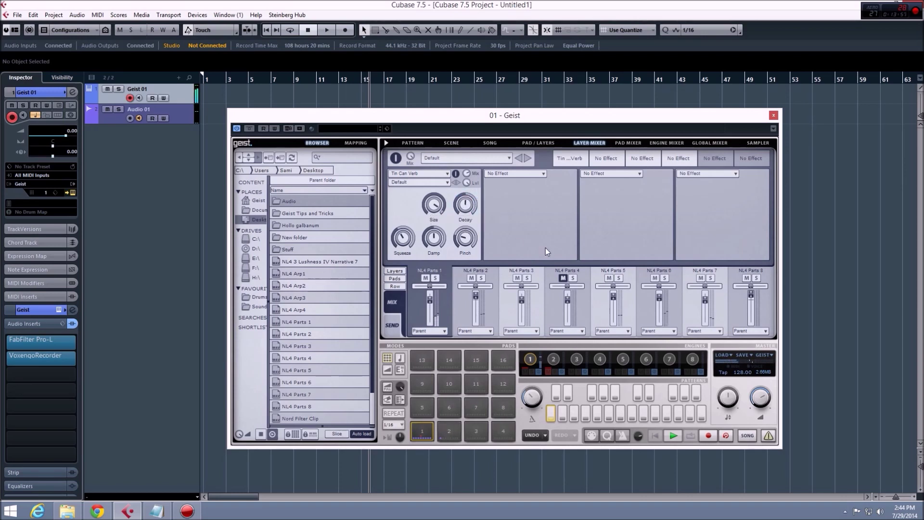
mouse_move(463, 174)
mouse_down()
mouse_move(466, 190)
mouse_move(466, 178)
mouse_up()
- Insert a Grandad Filter on the NL4 Parts 3 layer, replacing the plain Filter tried first
click(489, 268)
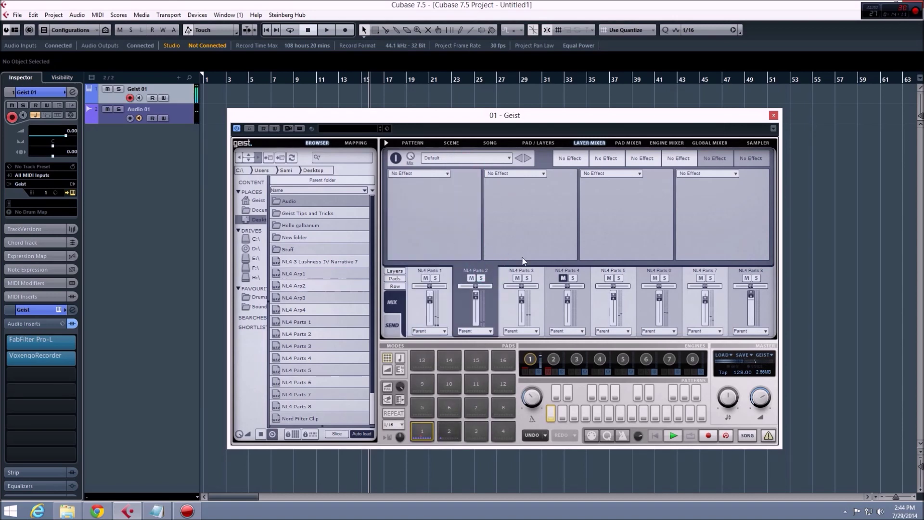
click(538, 272)
click(418, 173)
mouse_move(406, 223)
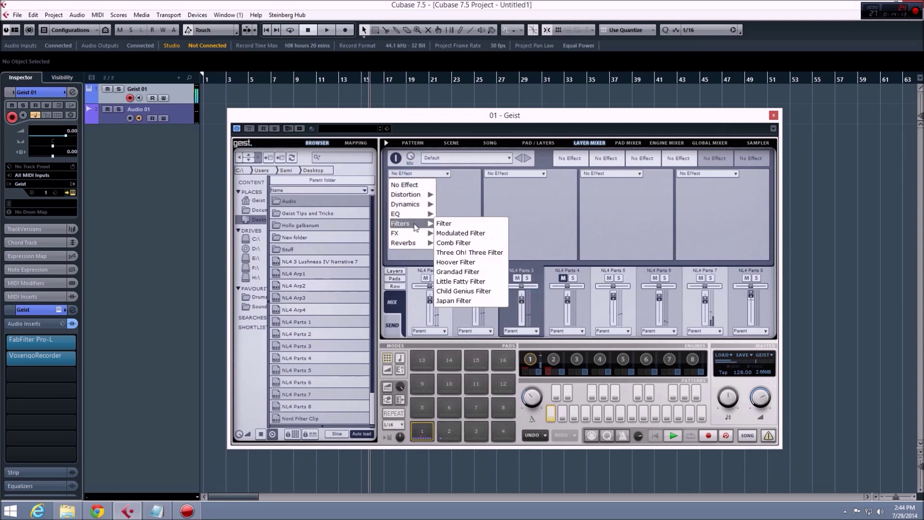
click(452, 224)
click(427, 174)
mouse_move(419, 225)
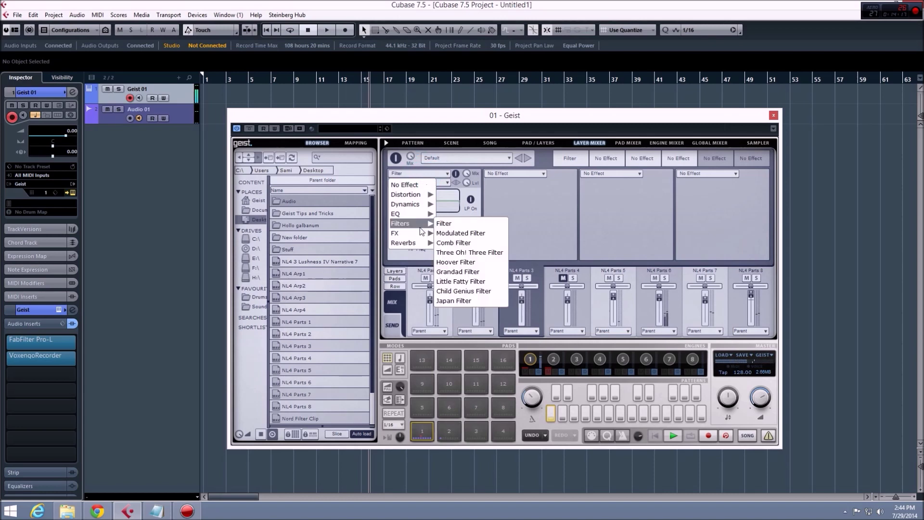
click(454, 271)
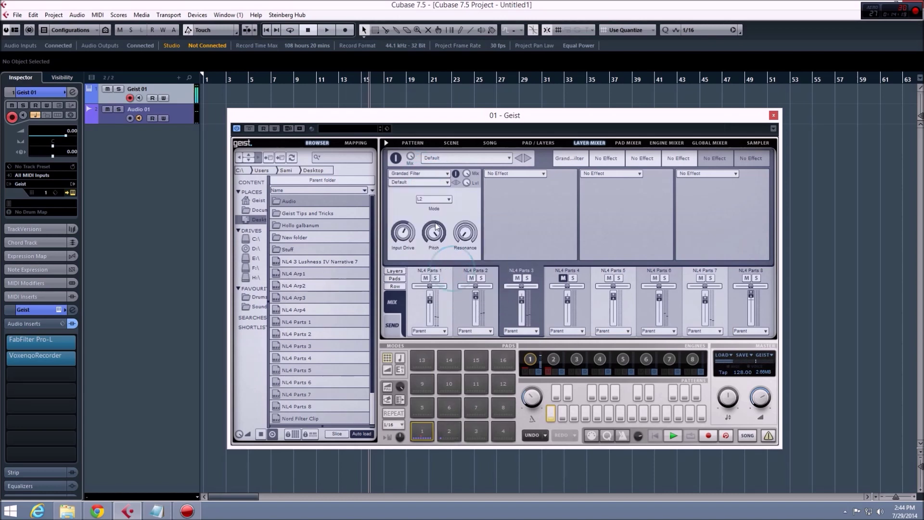
- Set the Grandad Filter's mode to H4, raise its resonance and lower its pitch
click(433, 199)
click(435, 258)
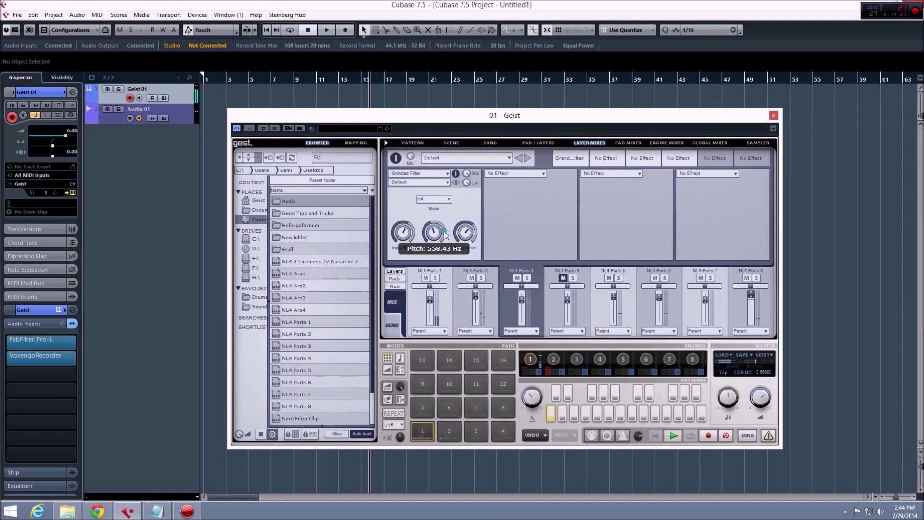
mouse_move(463, 235)
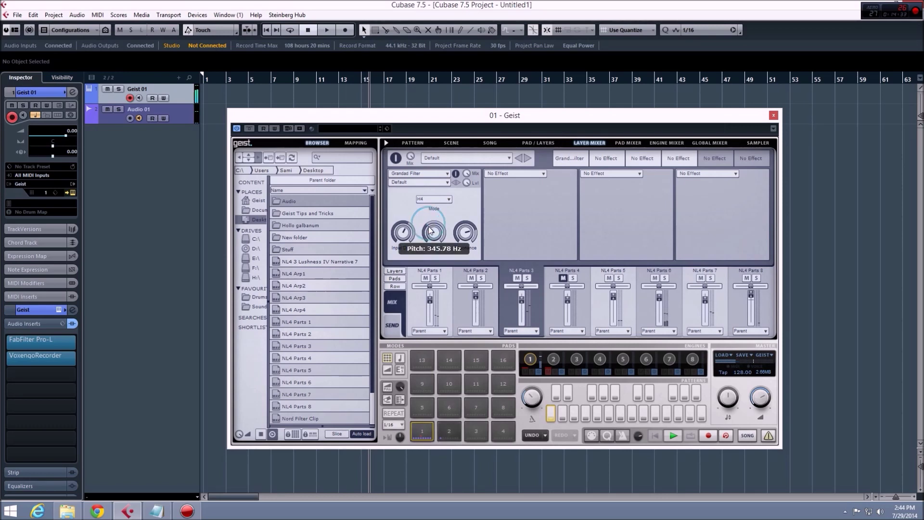
scroll(455, 238, down, 3)
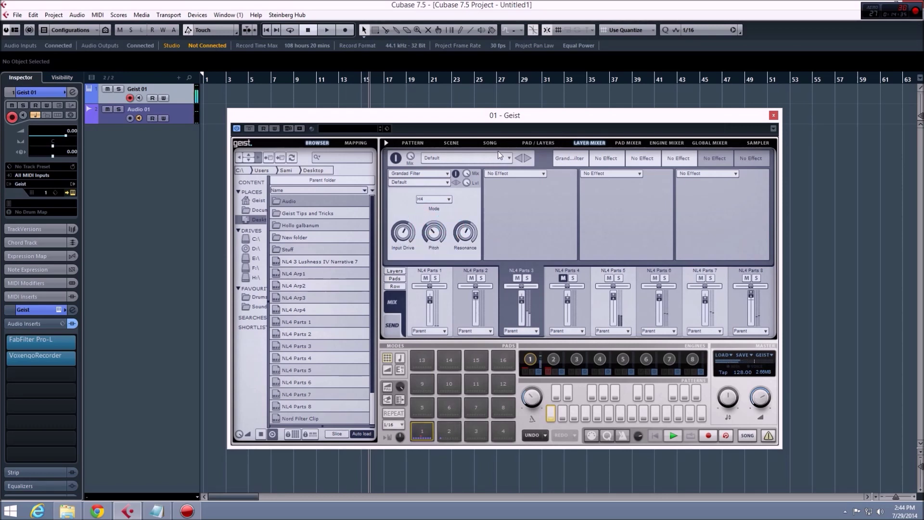
- Set Pad 1's layer play mode to Round robin
click(535, 143)
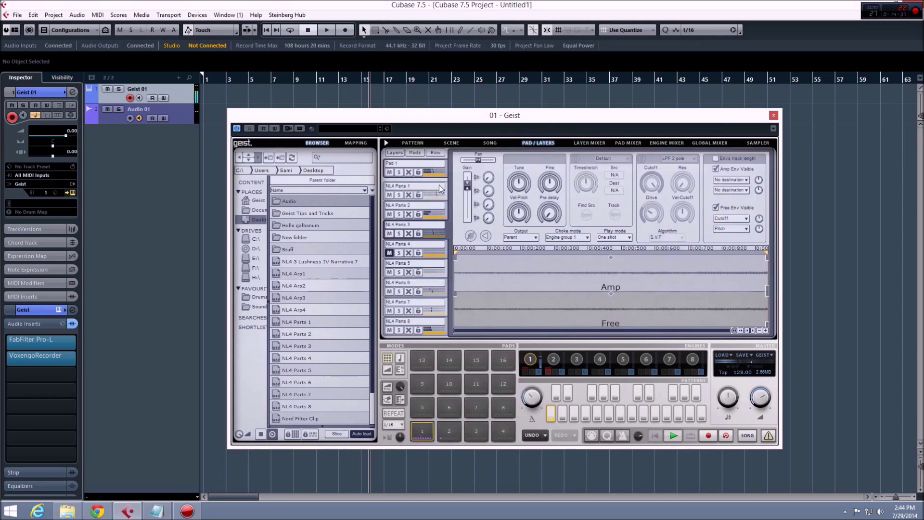
click(429, 163)
click(739, 166)
click(736, 202)
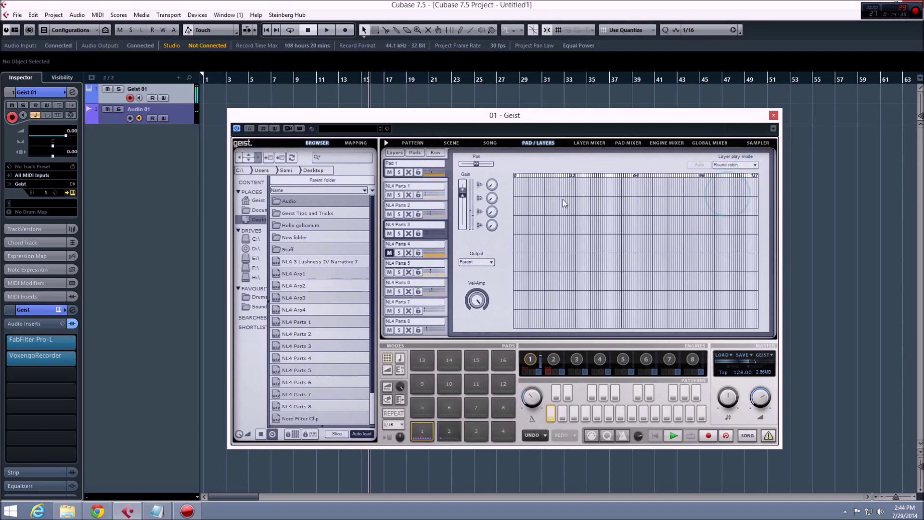
- Collapse Pad 1's step graph in the pattern, unmute Engine 2 and play its pattern along with Engine 1
click(414, 144)
click(390, 286)
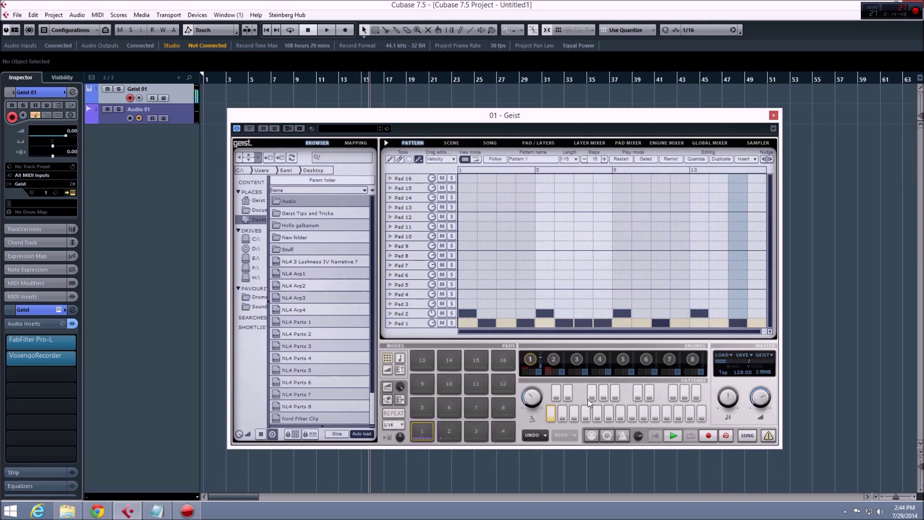
click(551, 370)
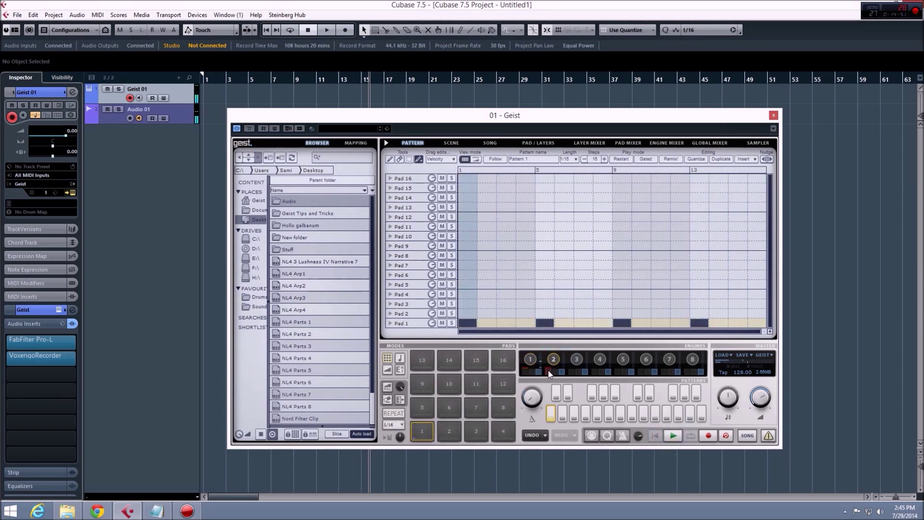
click(673, 436)
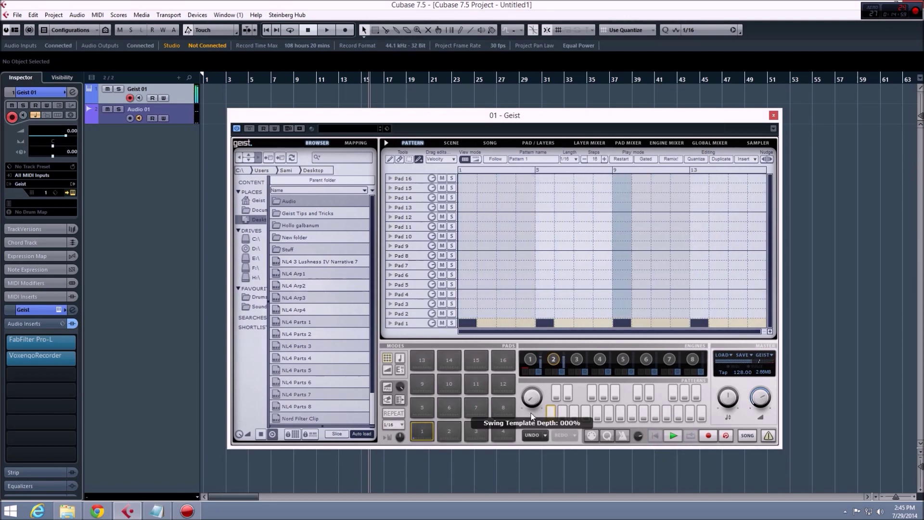
- Look at Engine 2's Pad 1 layers, return to Engine 1's pattern and remove Pad 1's hits on steps 7 and 8
click(536, 142)
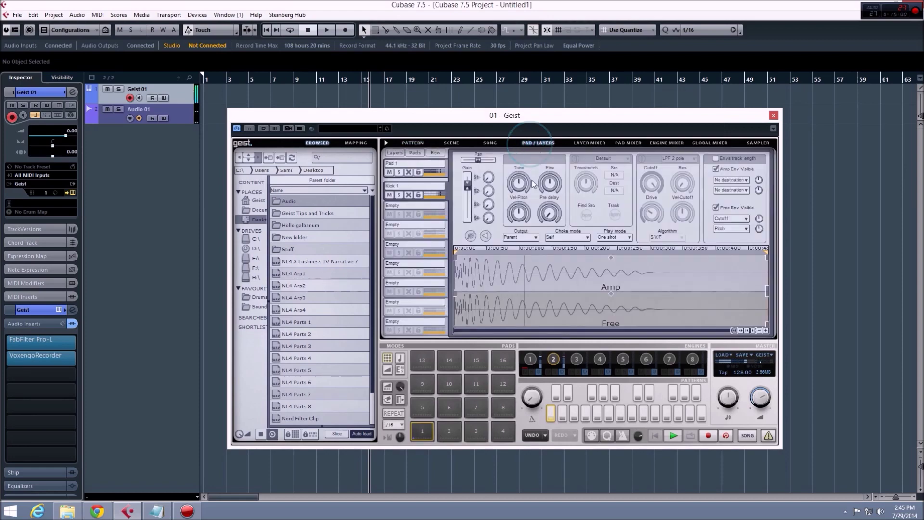
click(412, 143)
click(532, 358)
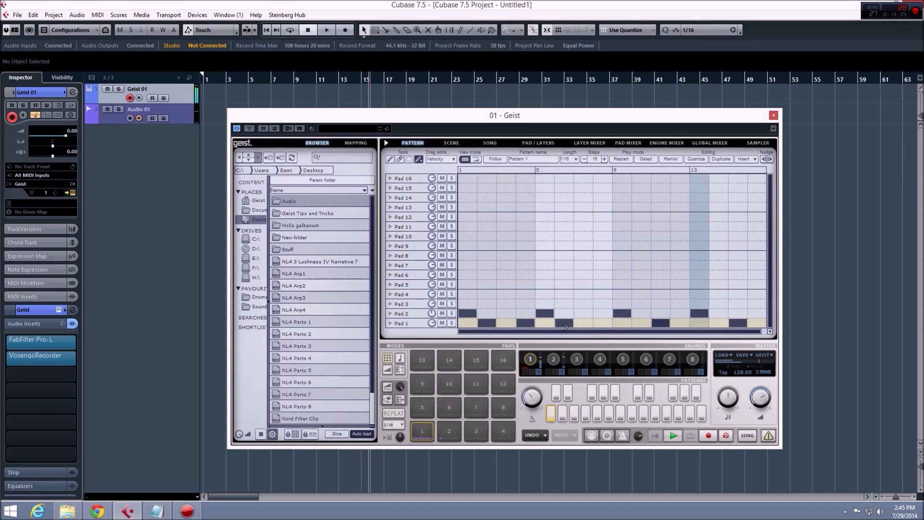
- In Pad 1's Reverse graph, clear the reverse on step 11 and reverse step 6
click(402, 323)
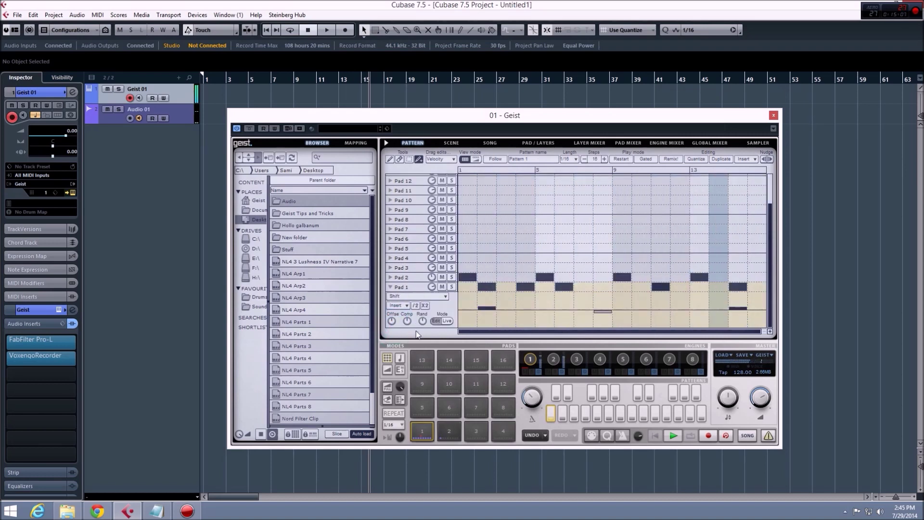
click(414, 296)
click(415, 217)
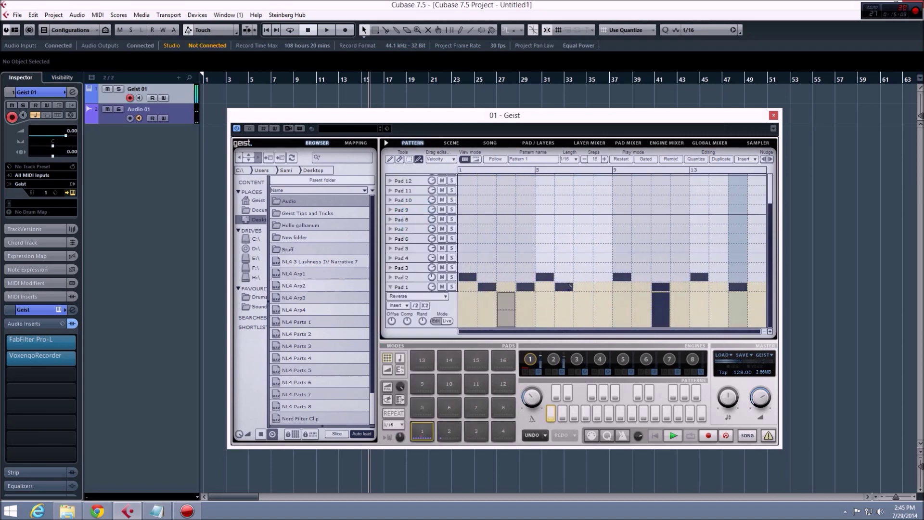
click(545, 313)
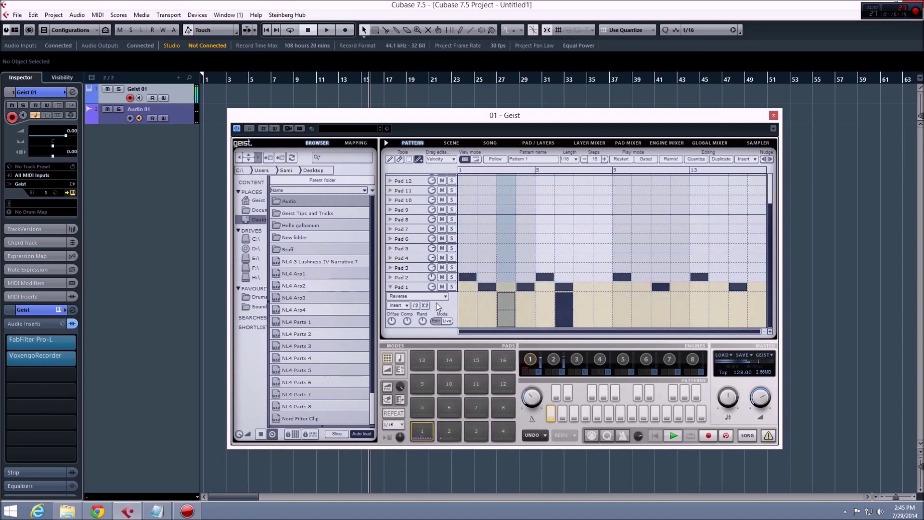
- Raise the NL4 Parts 1 layer's coarse tune to +5 semitones and return NL4 Parts 7's coarse tune to the centre
click(526, 143)
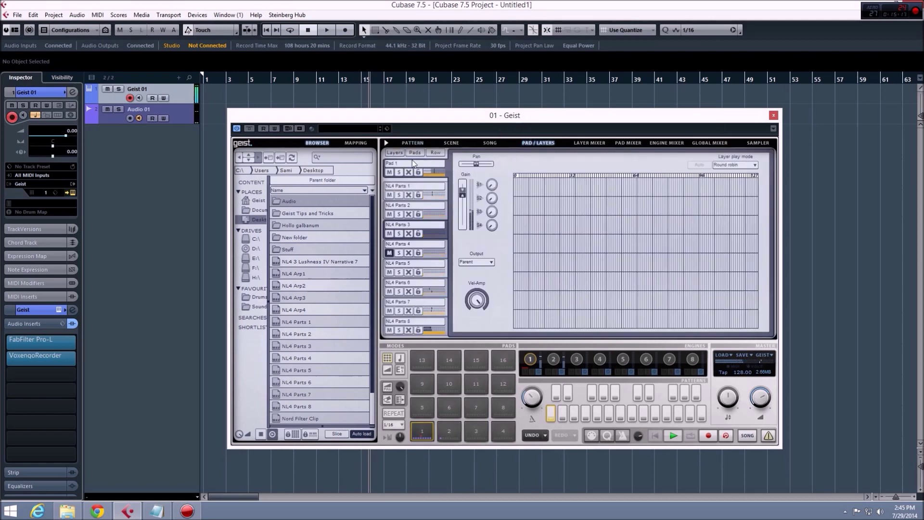
click(427, 184)
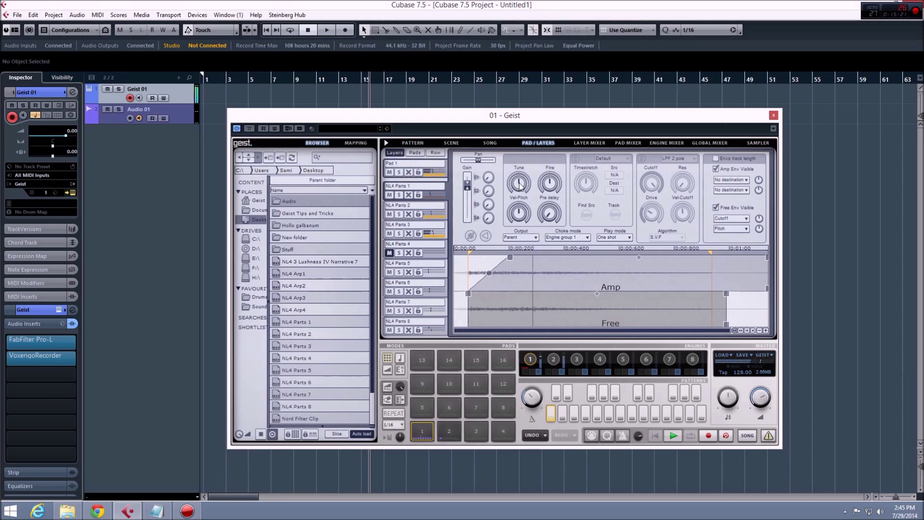
mouse_move(522, 183)
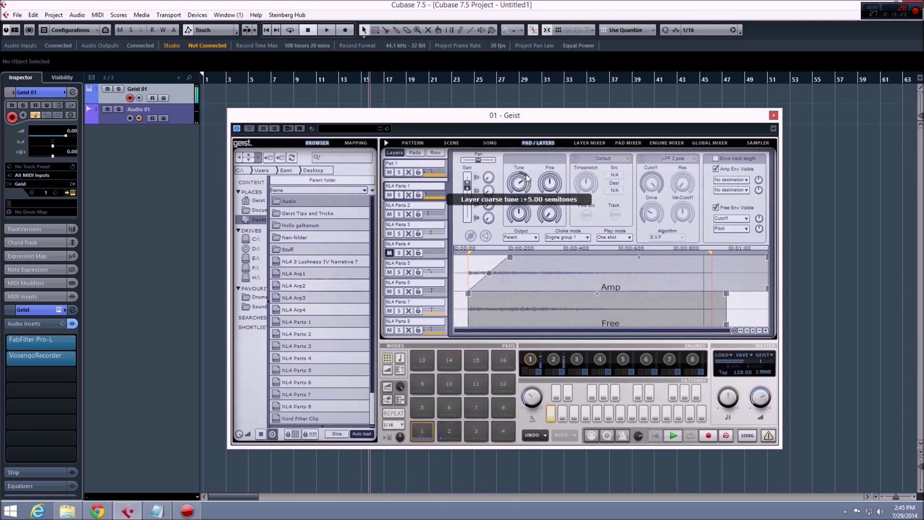
scroll(520, 182, down, 1)
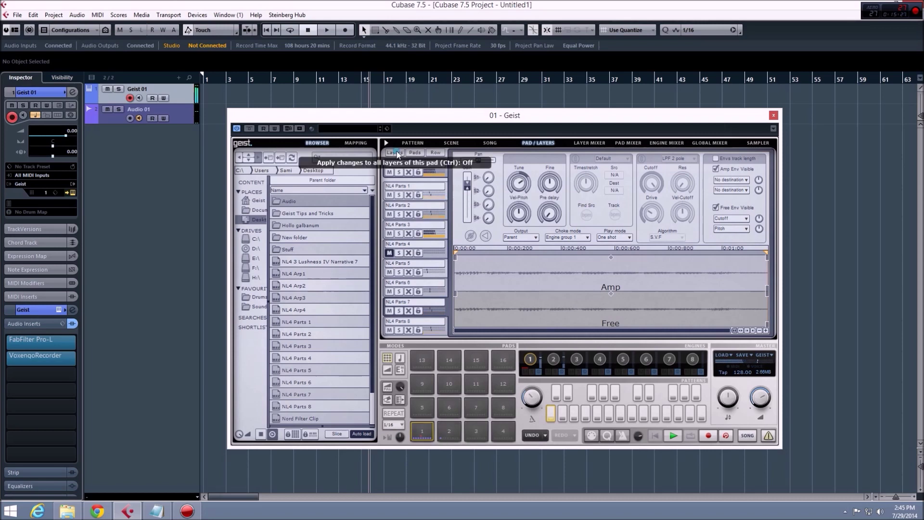
scroll(521, 188, down, 4)
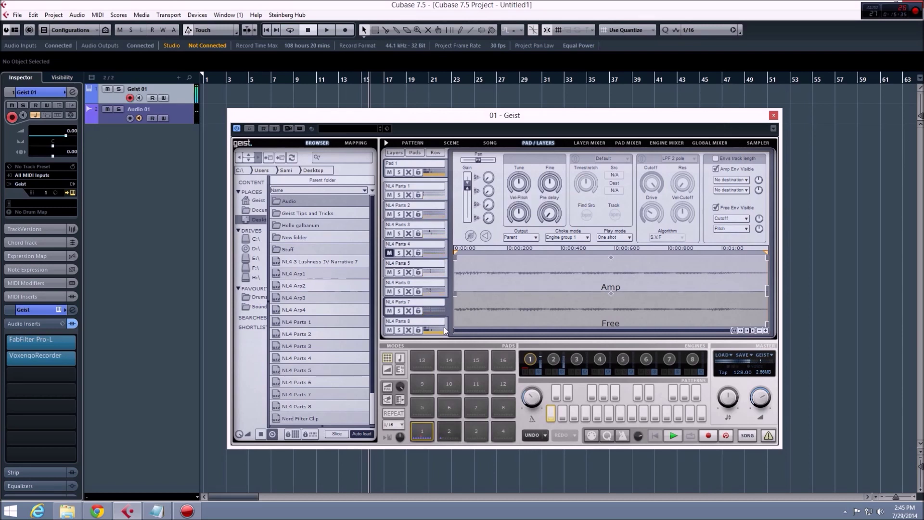
- Set step 3's reverse to Forward and replace Pad 1's hits on steps 2 and 4 with hits on steps 3 and 8
click(415, 143)
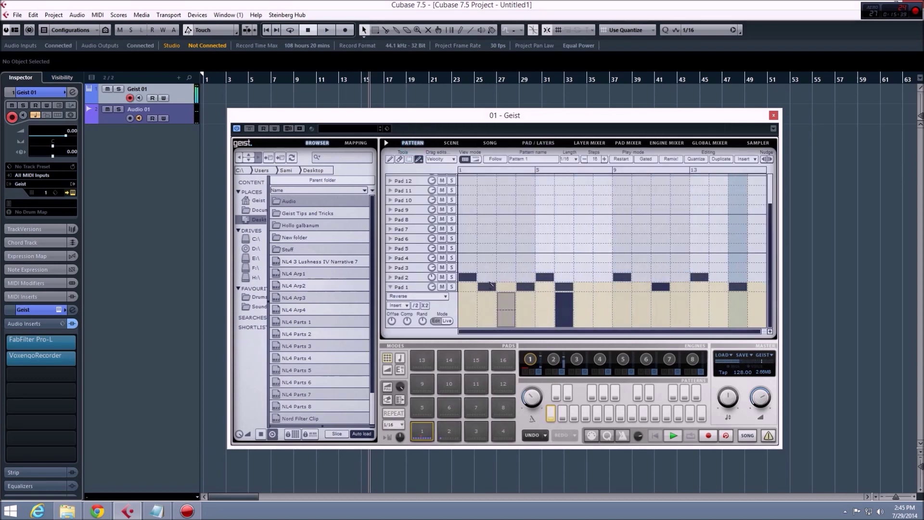
click(506, 303)
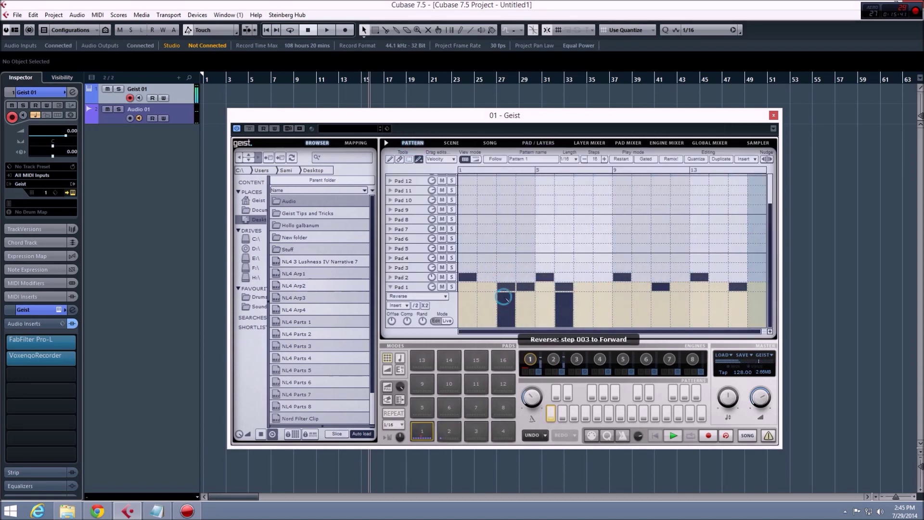
drag(525, 286, 592, 288)
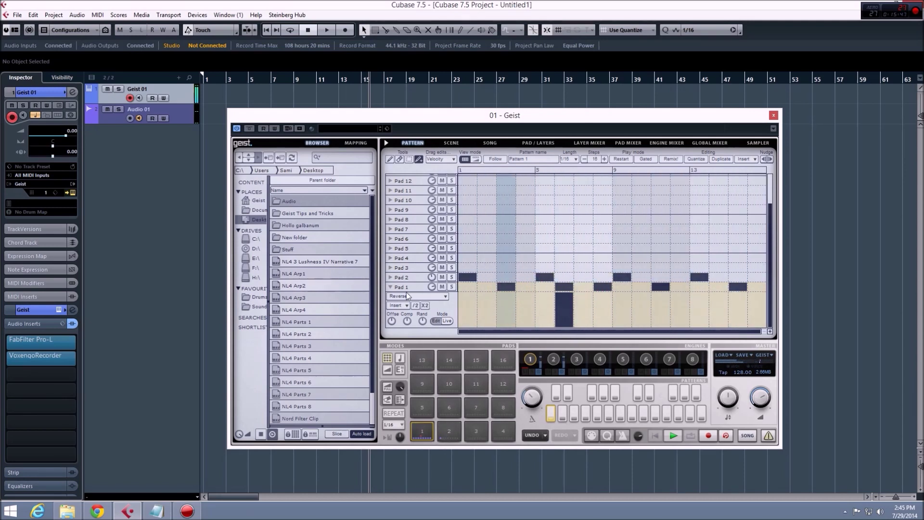
click(390, 288)
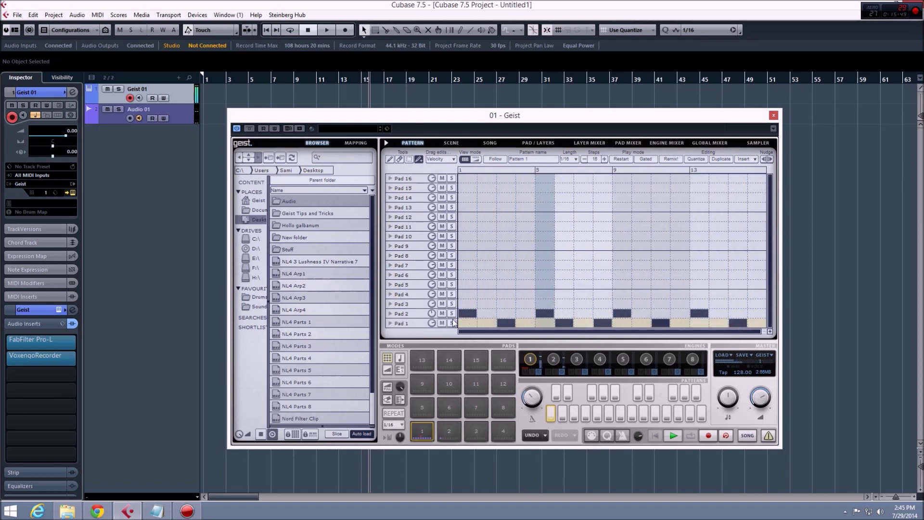
- Lower Pad 1's Send 1 amount on step 15 and collapse its step graph
click(391, 324)
click(400, 303)
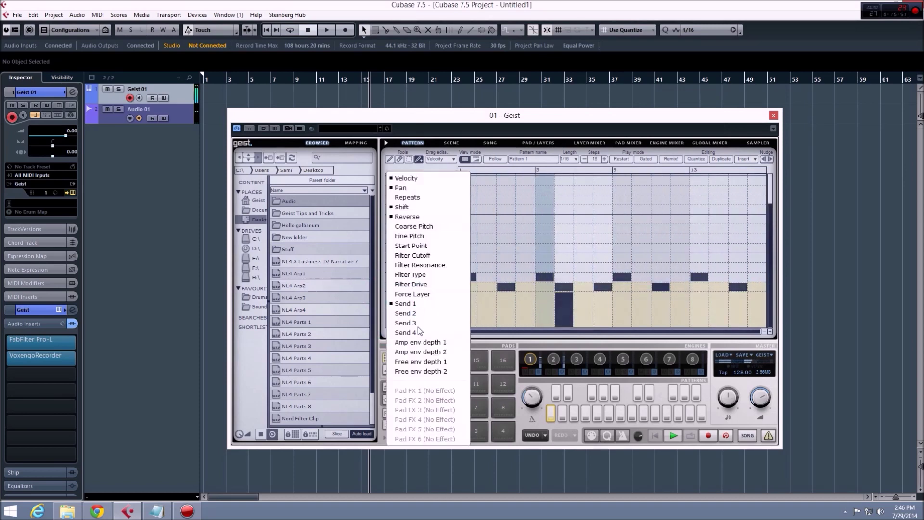
click(412, 304)
click(735, 295)
drag(735, 296, 741, 307)
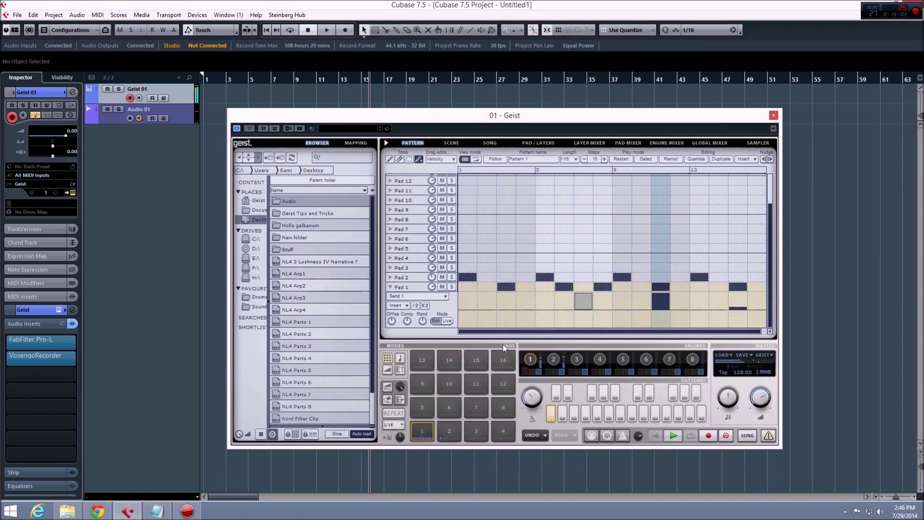
click(390, 286)
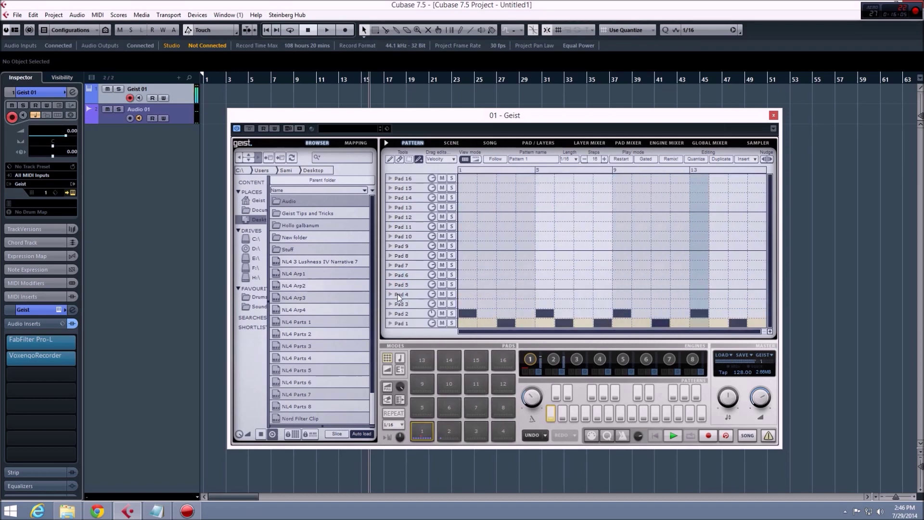
- Stop the pattern playback and insert a Filter in Pad 1's first effect slot in the pad mixer
mouse_move(431, 307)
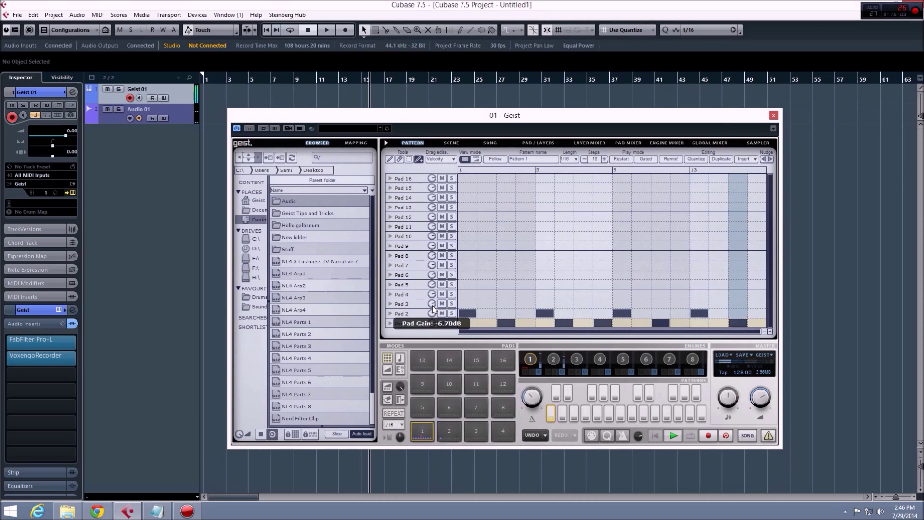
click(673, 435)
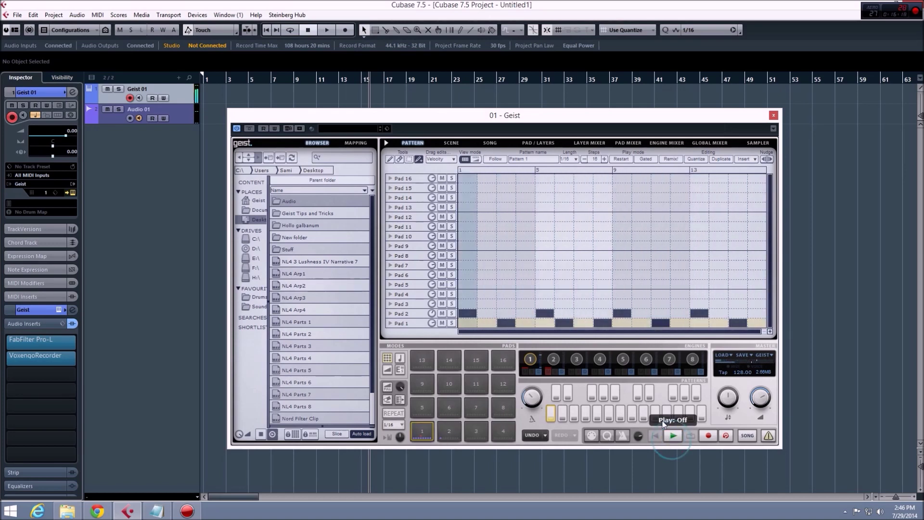
click(629, 143)
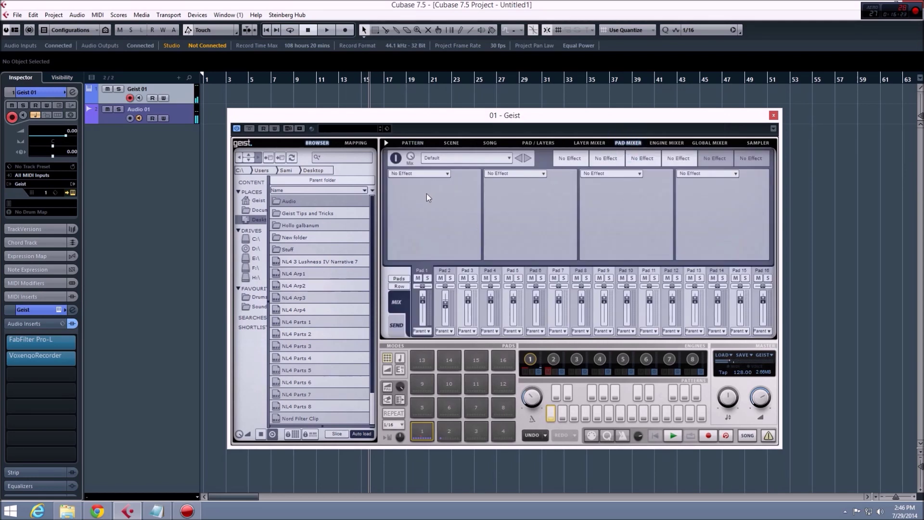
click(396, 176)
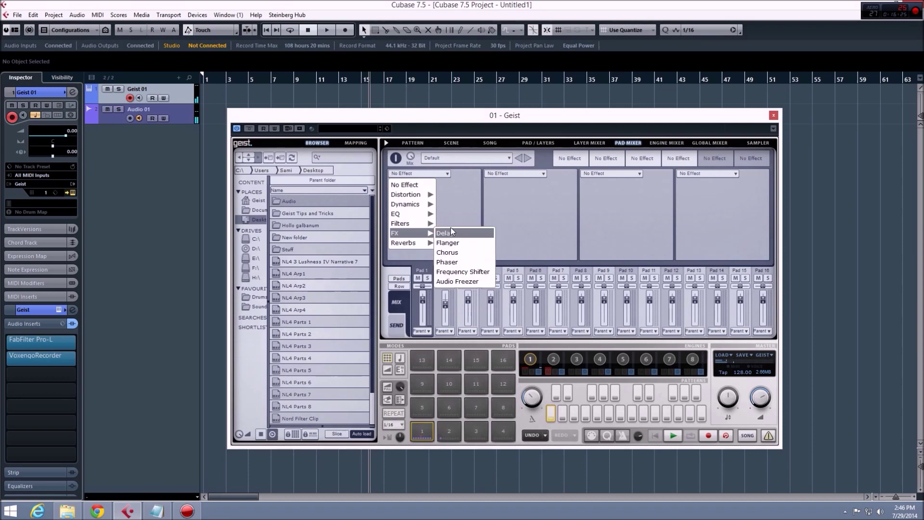
click(443, 224)
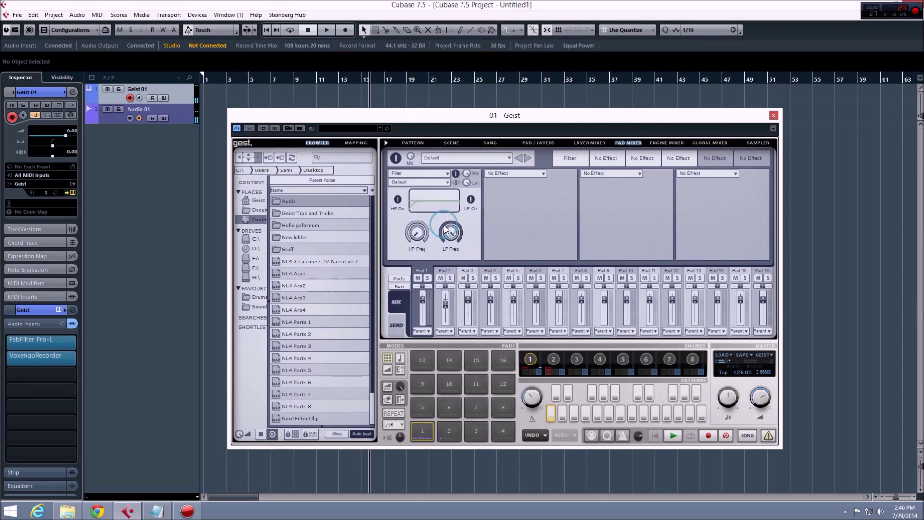
- Replace the Filter in Pad 1's first effect slot with a Grandad Filter
click(423, 181)
click(413, 173)
mouse_move(414, 224)
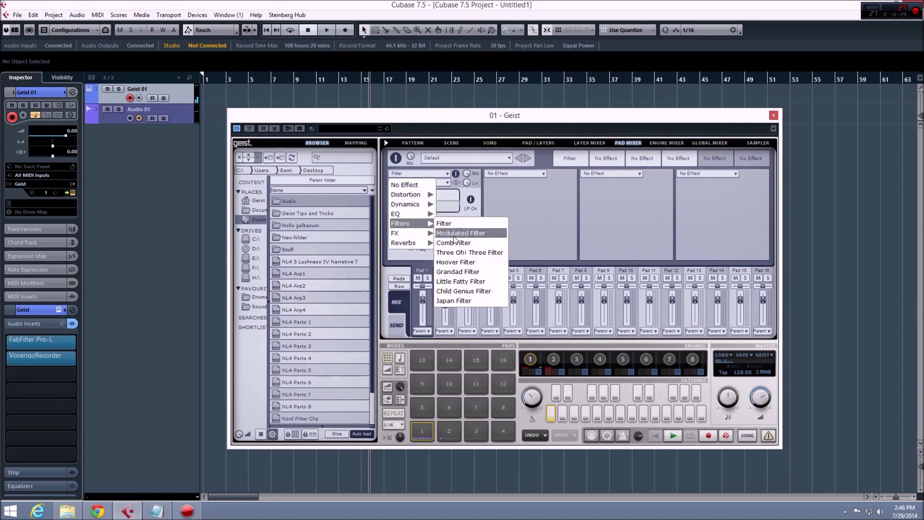
click(460, 271)
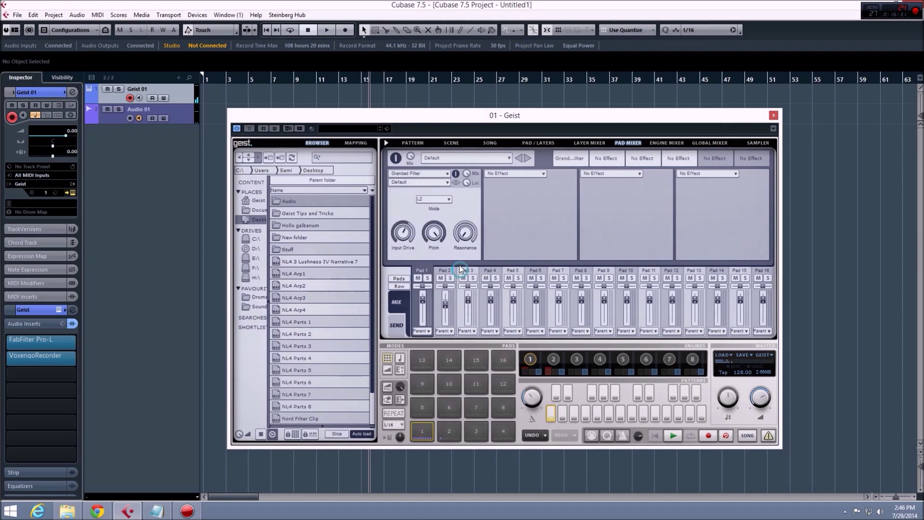
- Start the pattern playback and lower the Grandad Filter's Pitch and Pad 2's gain
click(678, 433)
drag(434, 236, 434, 247)
drag(445, 304, 447, 316)
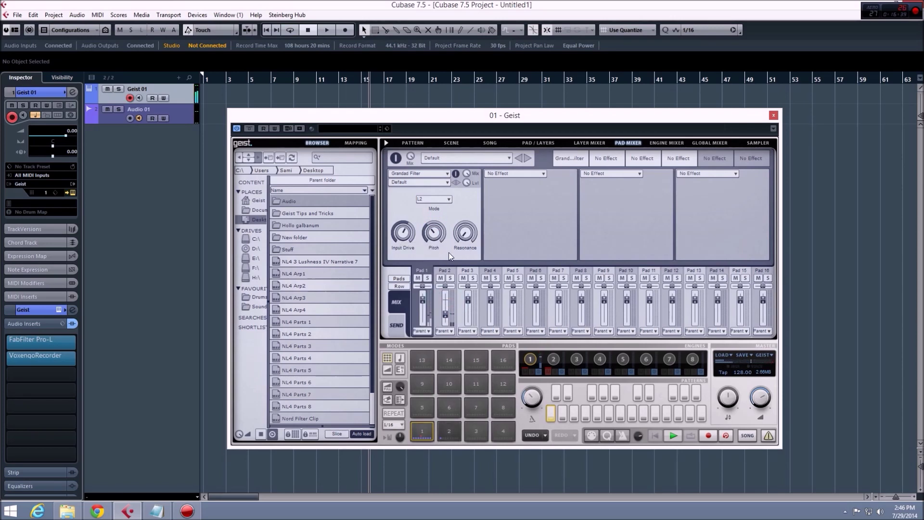
- Set the Grandad Filter's mode to L4 and adjust its Pitch and Resonance
click(470, 222)
click(434, 199)
click(439, 217)
click(436, 238)
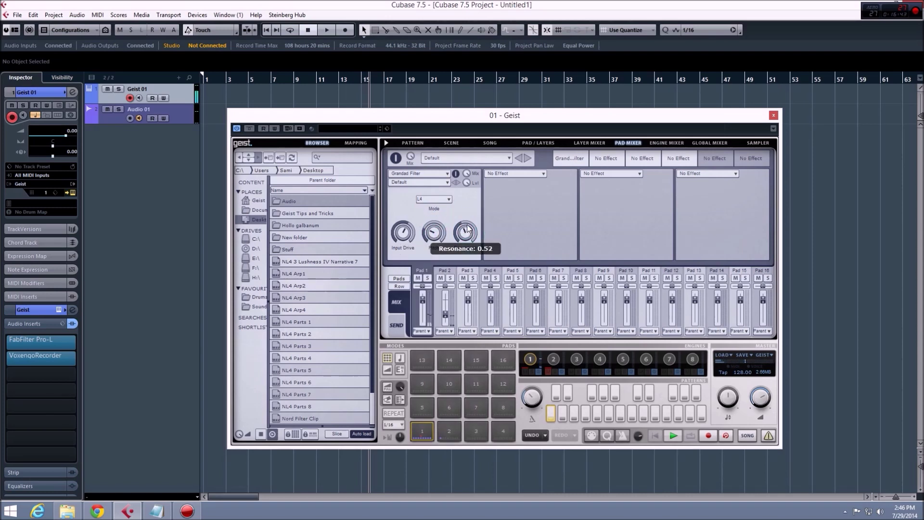
drag(447, 233, 438, 228)
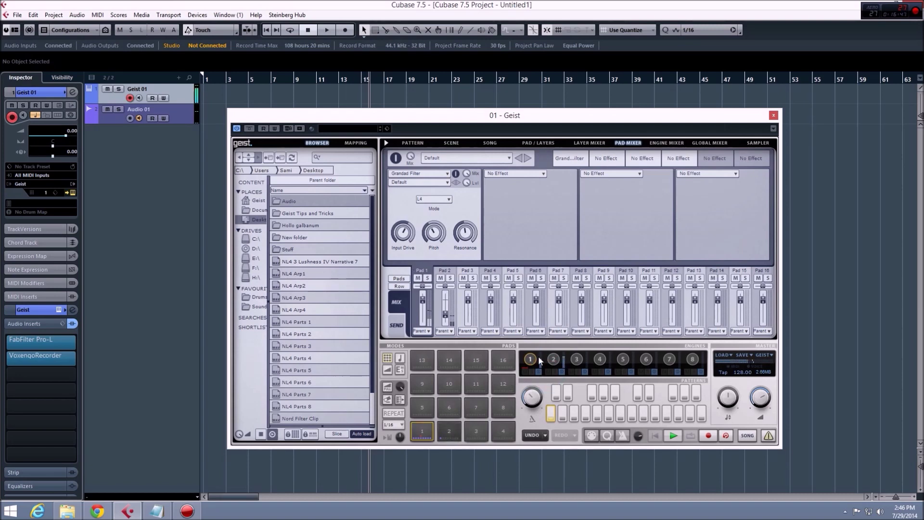
- Sweep the Grandad Filter's Pitch up and down, lower its Resonance and leave the Pitch near the middle
drag(436, 235, 436, 232)
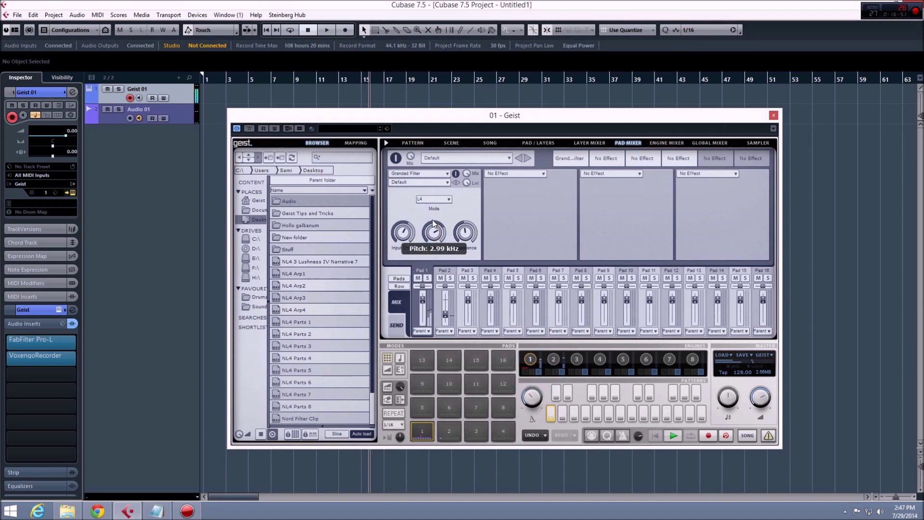
drag(431, 223, 427, 210)
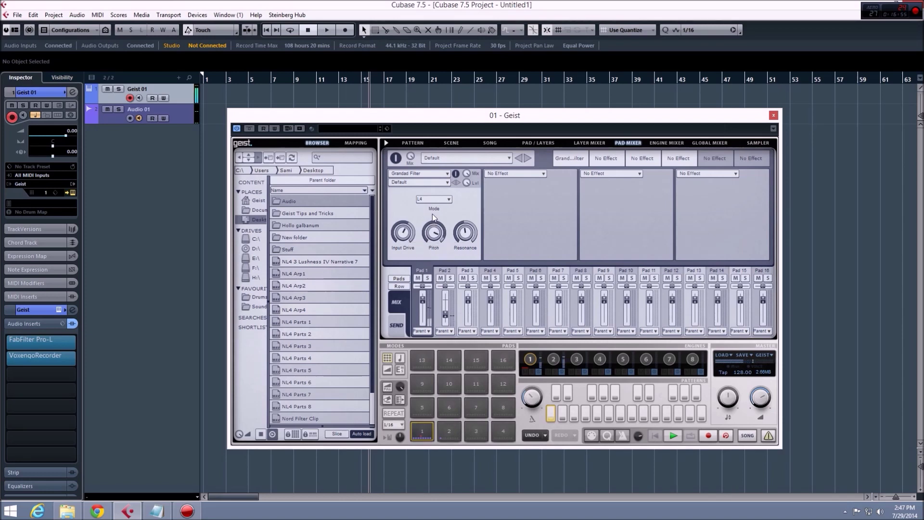
mouse_move(466, 236)
drag(466, 235, 465, 242)
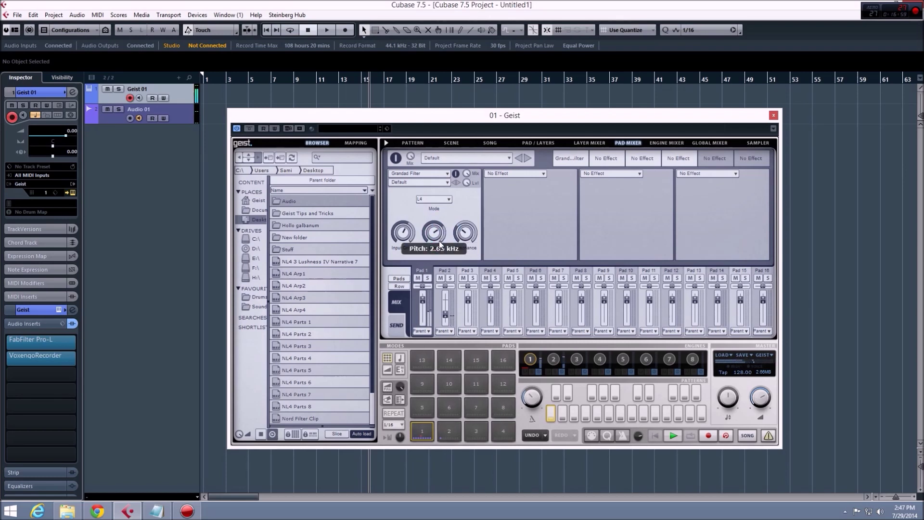
drag(438, 243, 438, 250)
- Insert a Phaser in Pad 1's second effect slot and set its mode to P4+
click(515, 173)
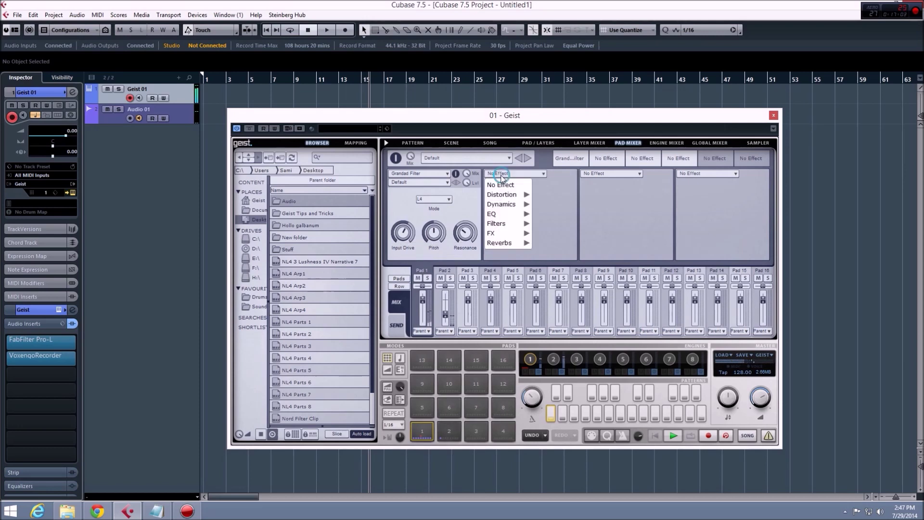
mouse_move(500, 233)
click(543, 262)
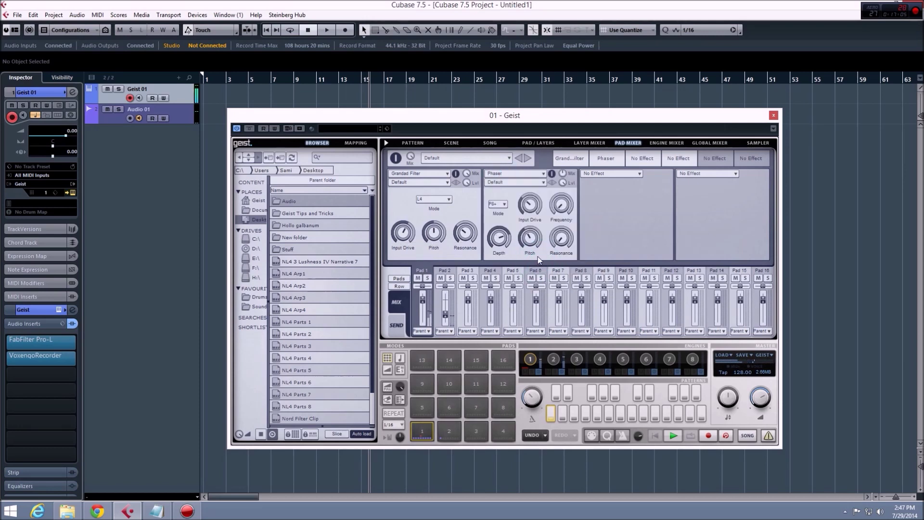
click(505, 205)
click(507, 234)
- Adjust the Phaser's Mix, Resonance and Frequency, and raise the Grandad Filter's Pitch
click(560, 204)
drag(559, 180, 558, 180)
drag(561, 237, 557, 242)
drag(561, 204, 539, 223)
mouse_move(435, 229)
mouse_down()
mouse_move(438, 212)
mouse_move(438, 229)
mouse_up()
- Insert a Filter in Pad 1's third effect slot and raise its HP Freq
click(595, 173)
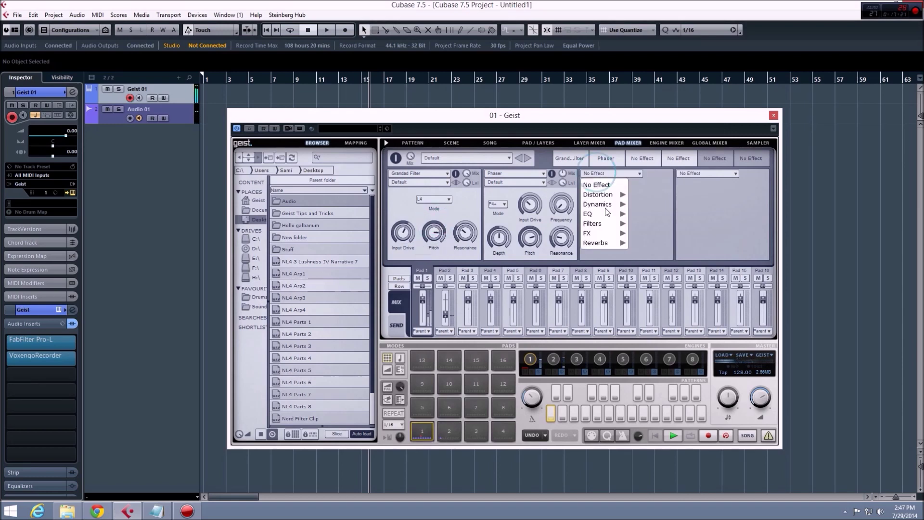
mouse_move(618, 222)
click(669, 220)
drag(608, 232, 614, 199)
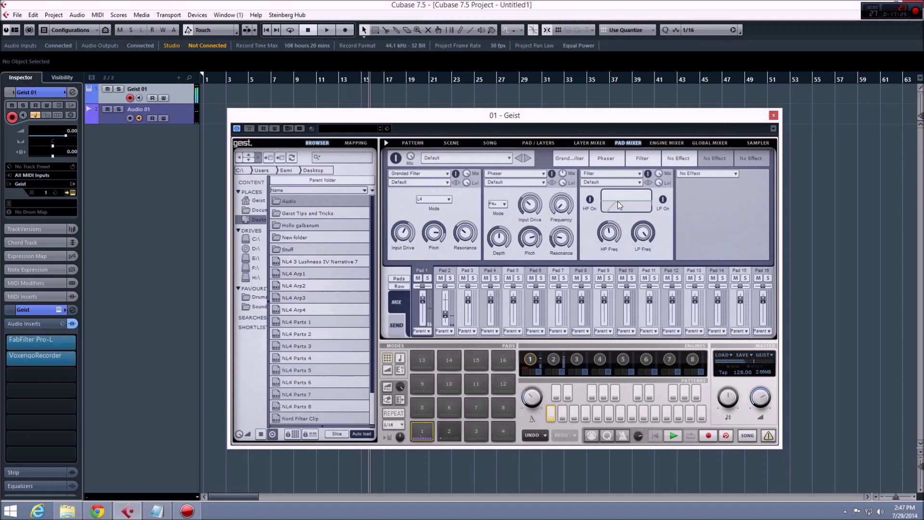
mouse_move(612, 228)
- Try the Phaser's P6+ mode, readjust its Depth, Pitch and Resonance, and set the mode to P6-
mouse_move(564, 239)
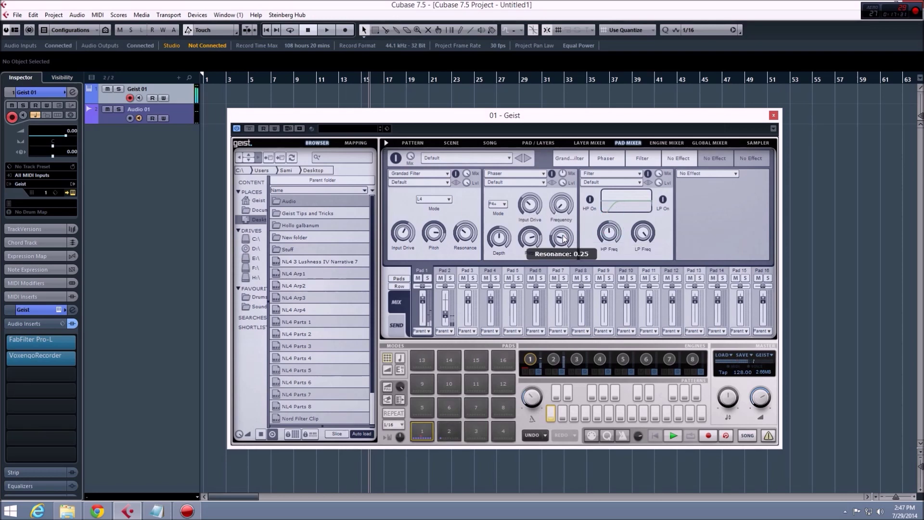
click(505, 206)
click(506, 244)
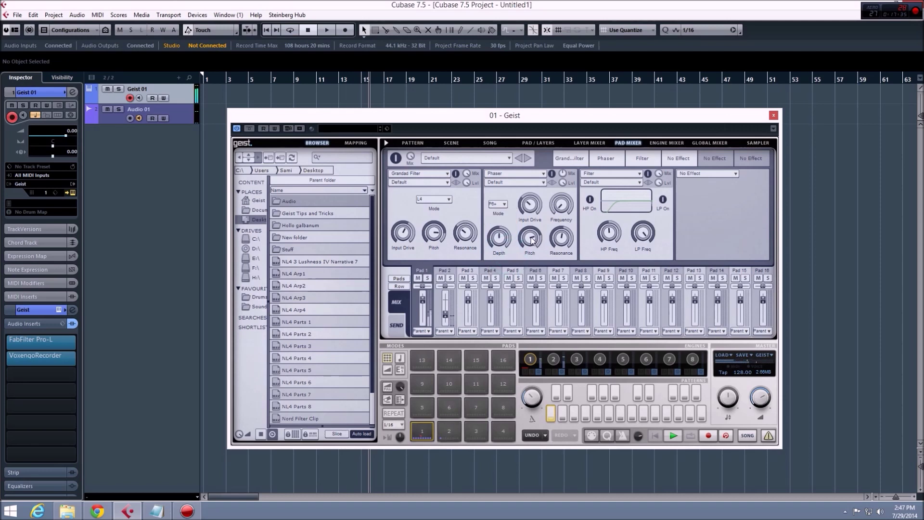
mouse_move(531, 240)
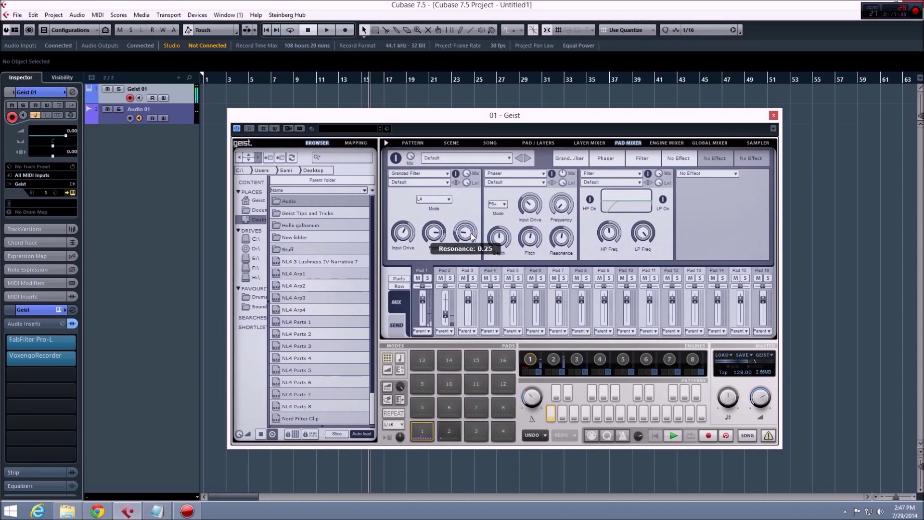
mouse_move(561, 205)
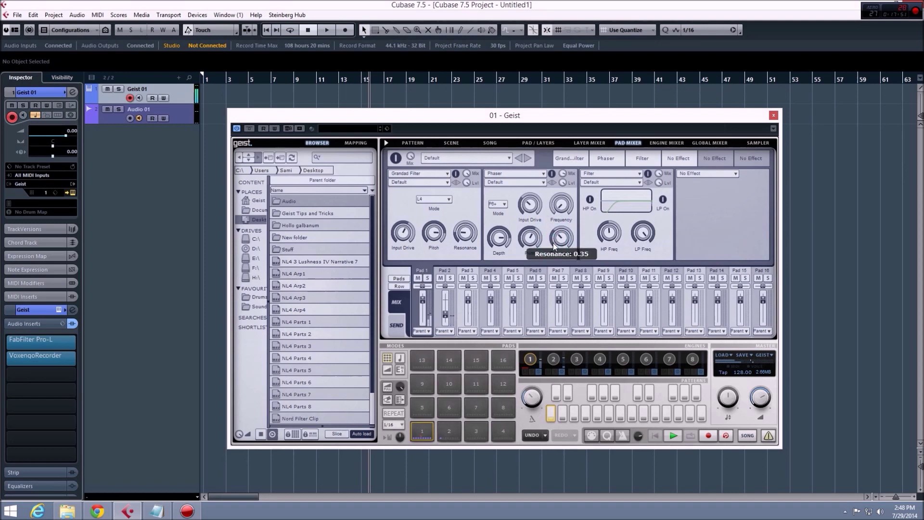
click(507, 207)
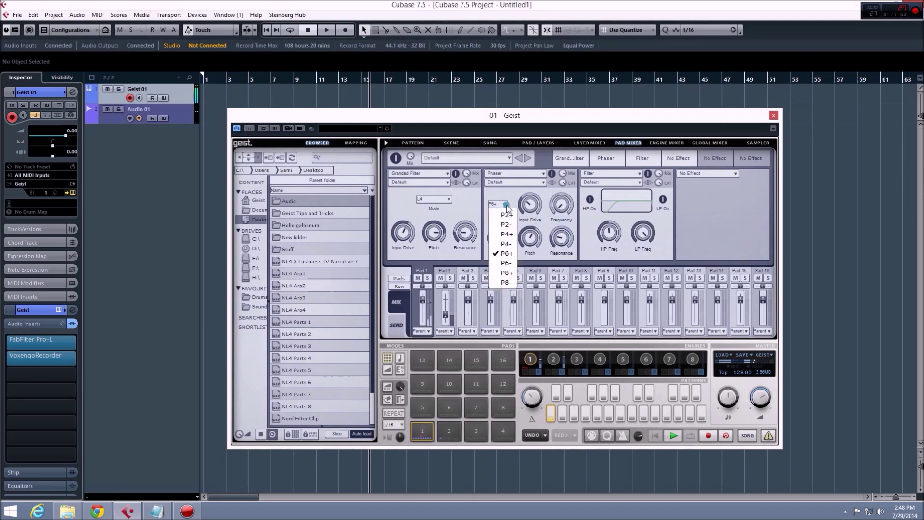
click(508, 266)
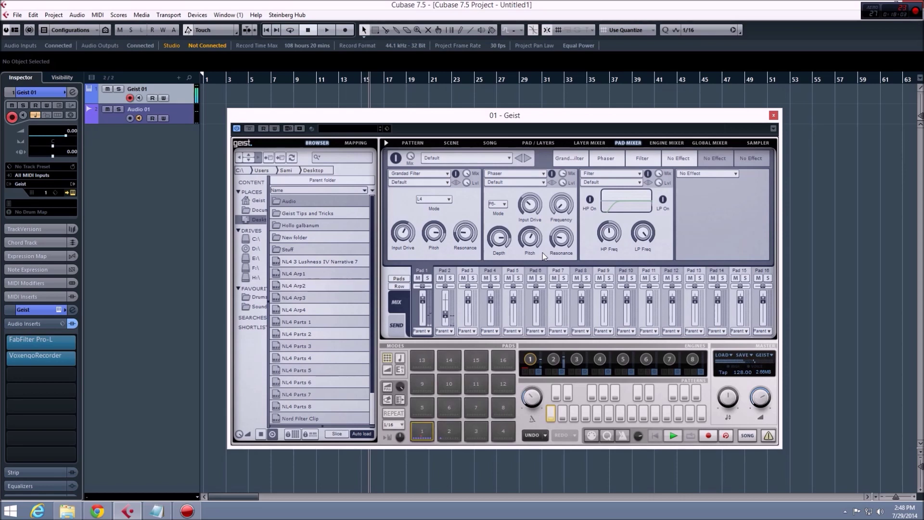
- Lower Pad 1's gain in engine 2 to about -2.33 dB, and readjust the Grandad Filter in engine 1
click(552, 360)
mouse_move(423, 302)
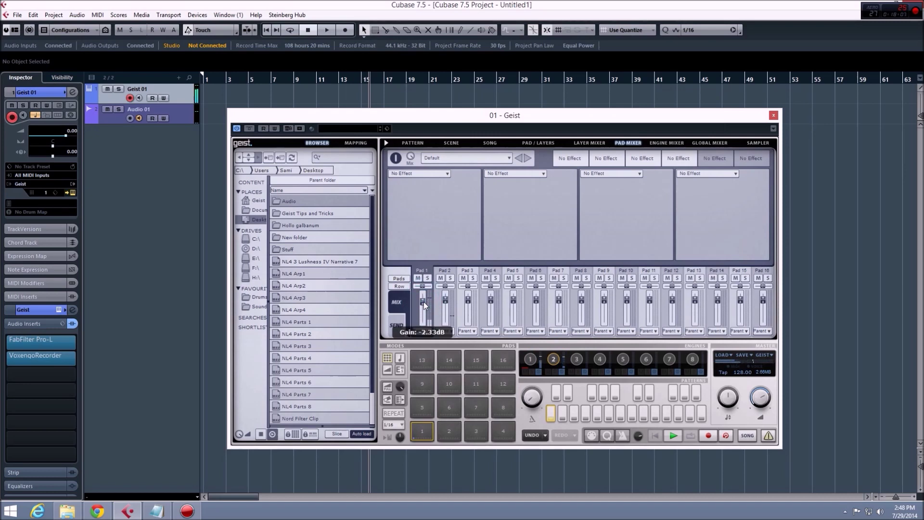
click(530, 358)
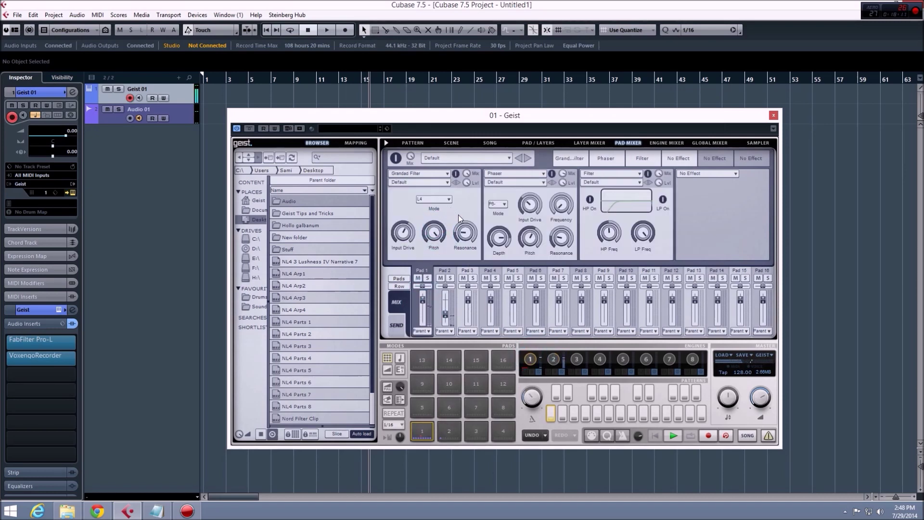
drag(465, 232, 440, 237)
- Expand Pad 1's step graph in the pattern and display the Grandad Filter's Pitch parameter
click(411, 142)
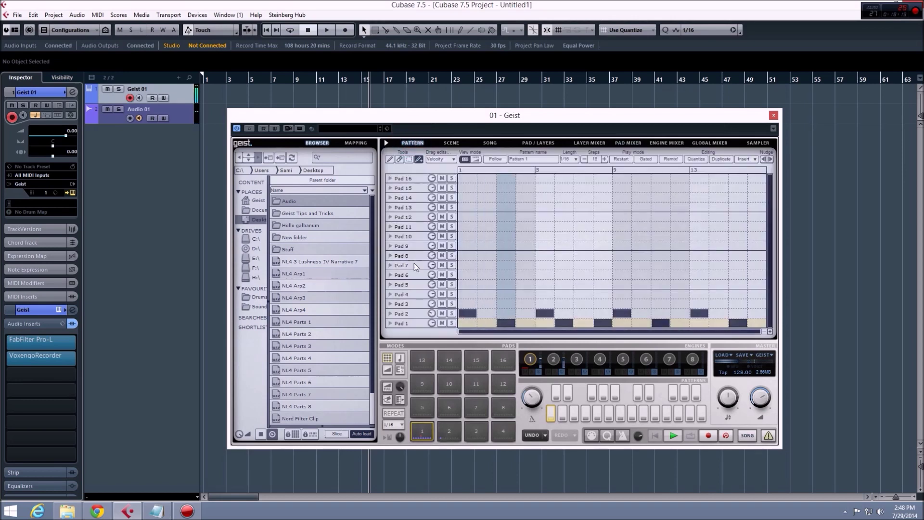
click(402, 287)
click(404, 294)
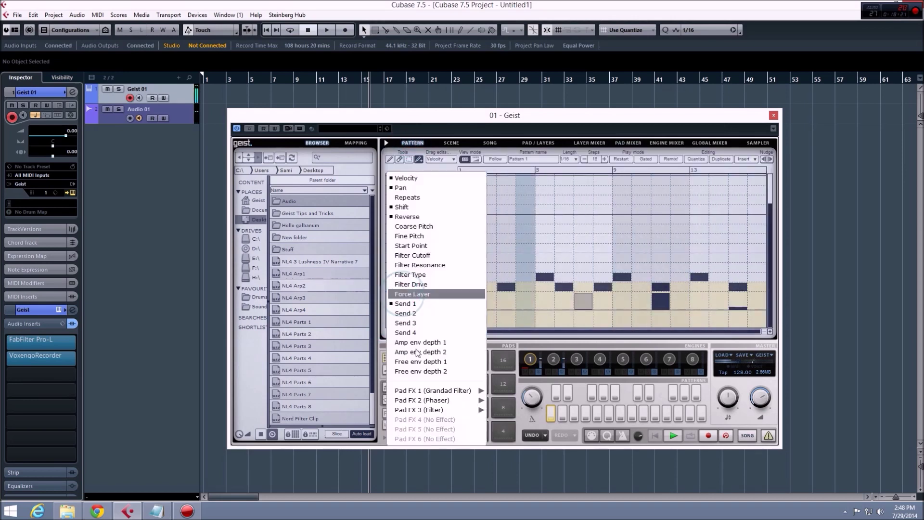
mouse_move(425, 391)
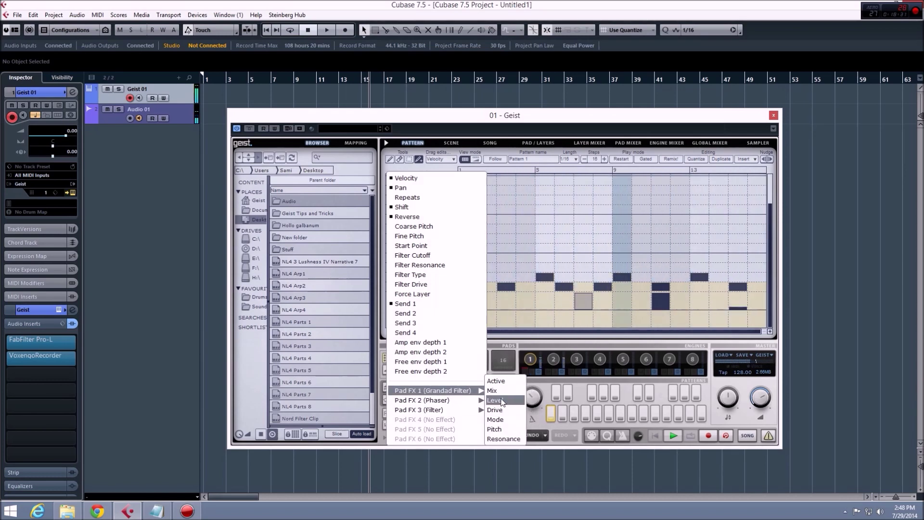
click(505, 430)
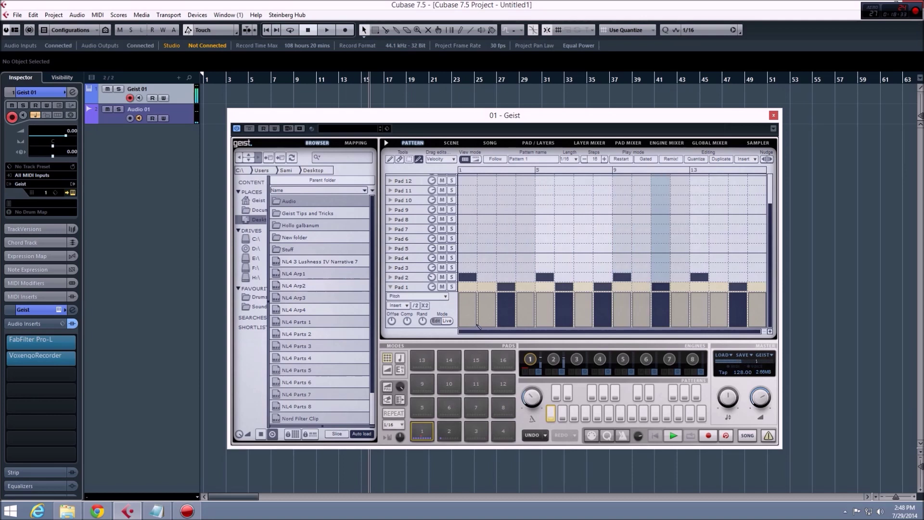
- Lower Pad 1's Grandad Filter Pitch on steps 3, 6, 8, 11 and 15, and readjust step 3
click(466, 318)
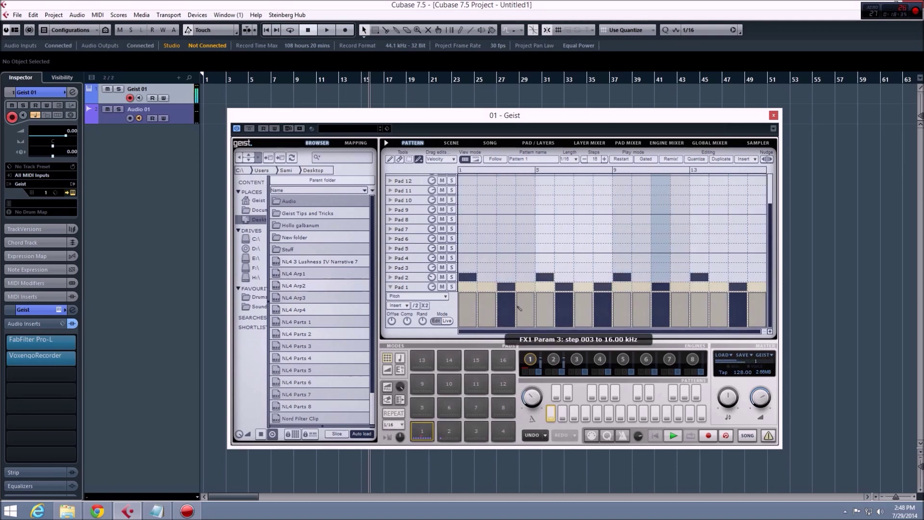
mouse_move(466, 319)
mouse_down()
mouse_move(646, 320)
mouse_move(660, 305)
mouse_move(738, 298)
mouse_up()
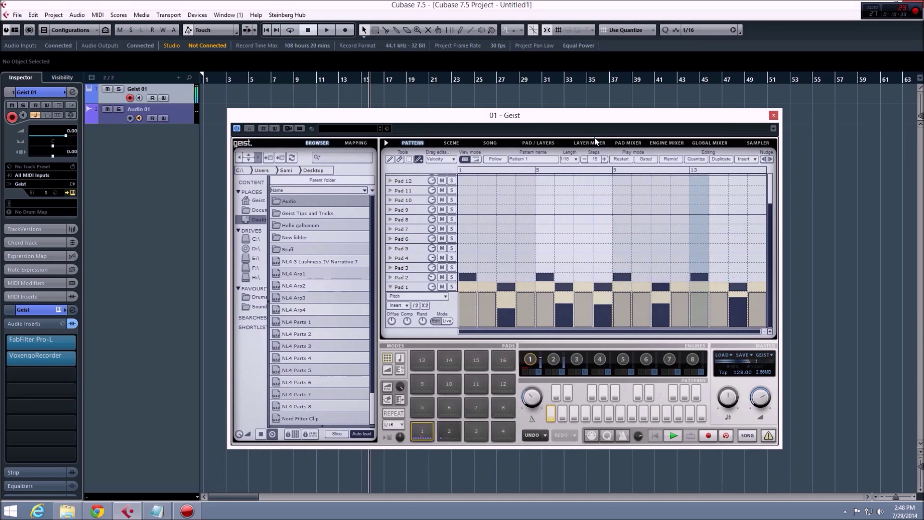
click(629, 143)
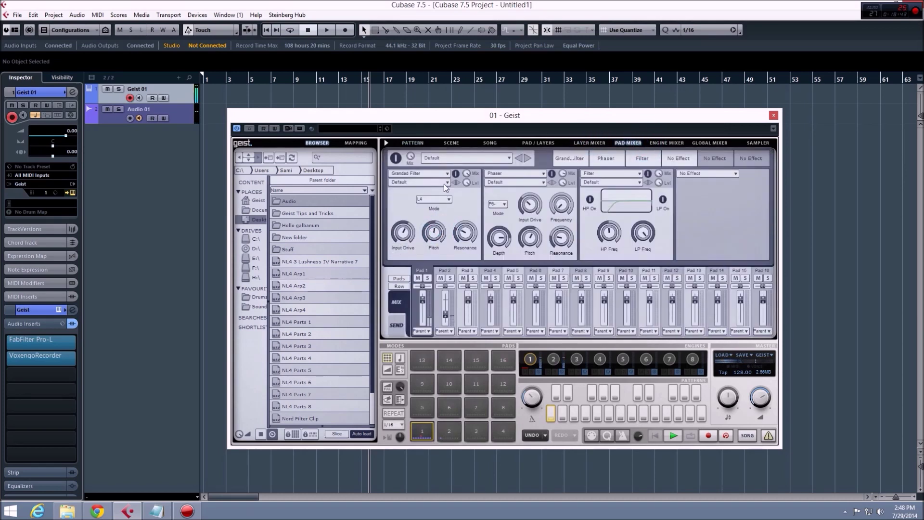
click(423, 143)
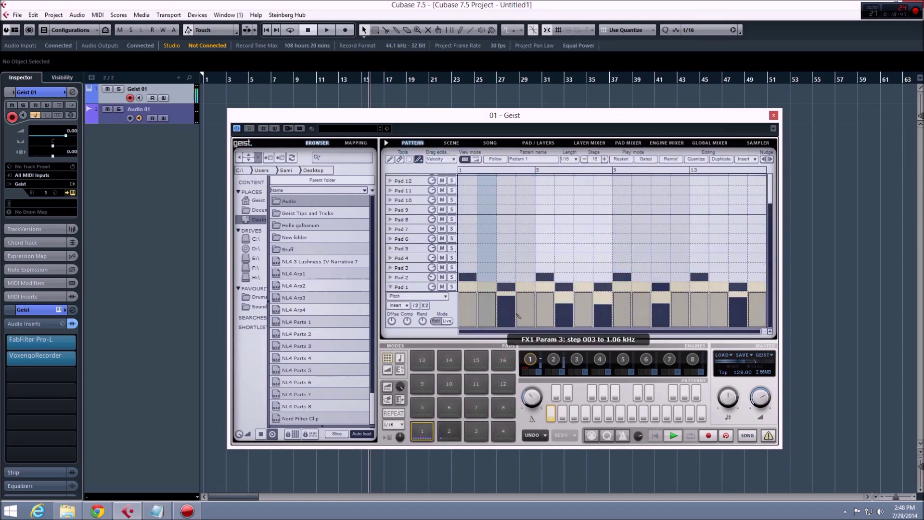
- Check which Phaser parameters can be varied per step on Pad 1
click(434, 297)
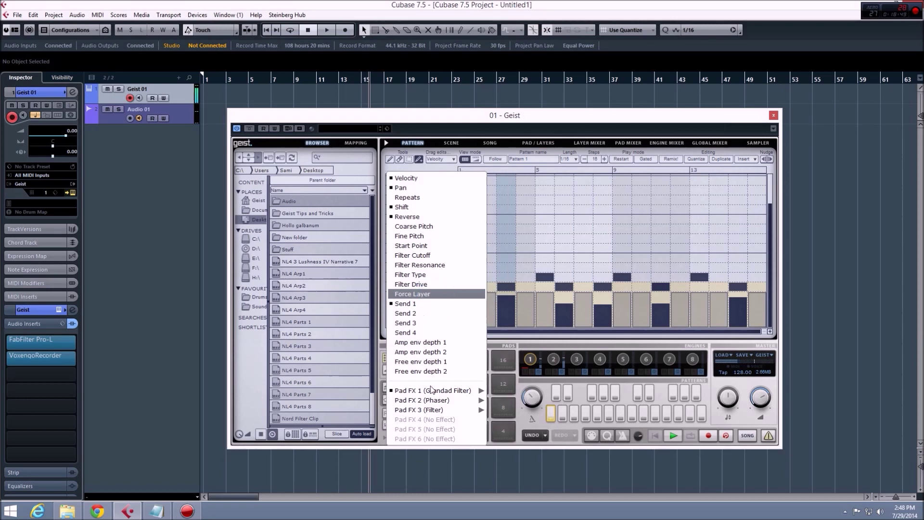
mouse_move(462, 400)
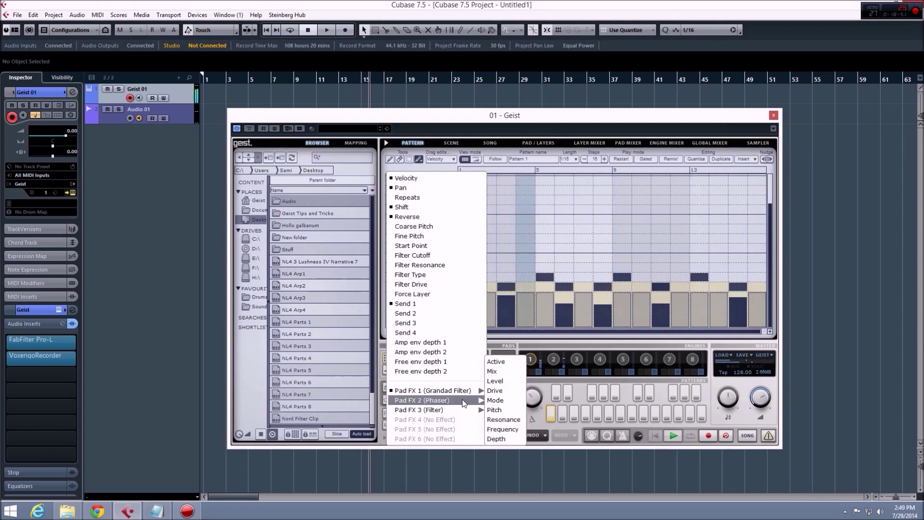
click(547, 386)
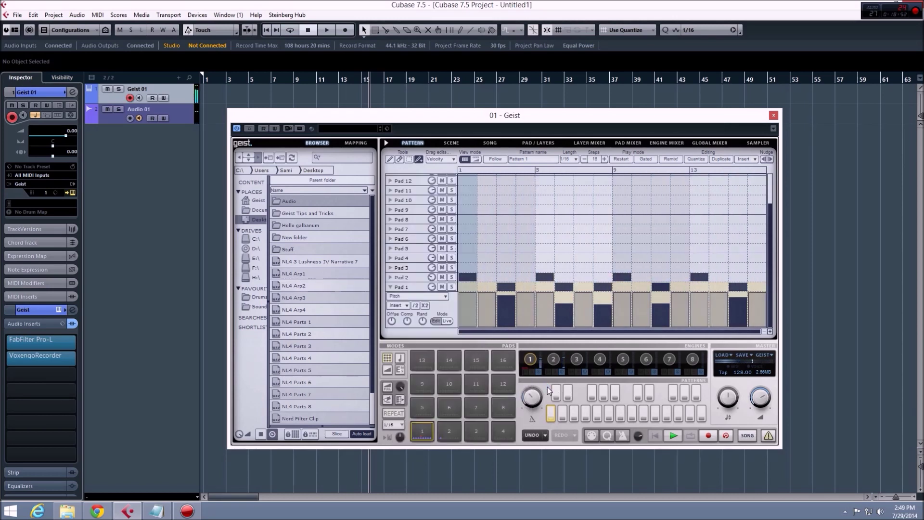
- Stop the pattern playback and collapse Pad 1's step graph
click(672, 436)
click(467, 318)
click(391, 287)
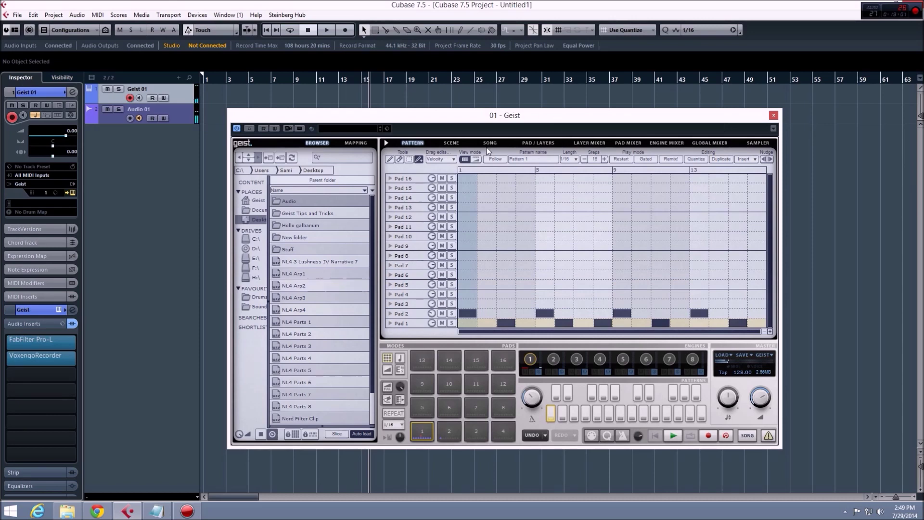
- Switch off Pad 1's effects chain in the pad mixer and return to the pattern
click(628, 144)
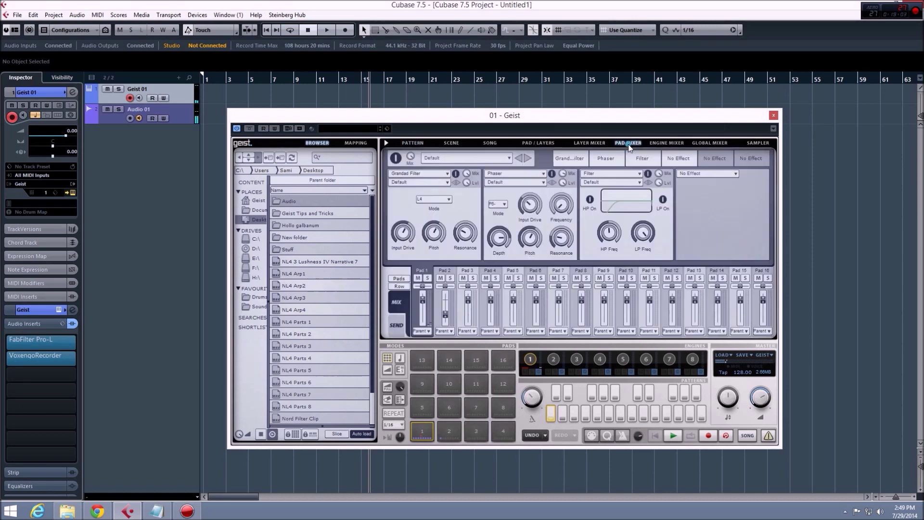
click(396, 158)
click(417, 142)
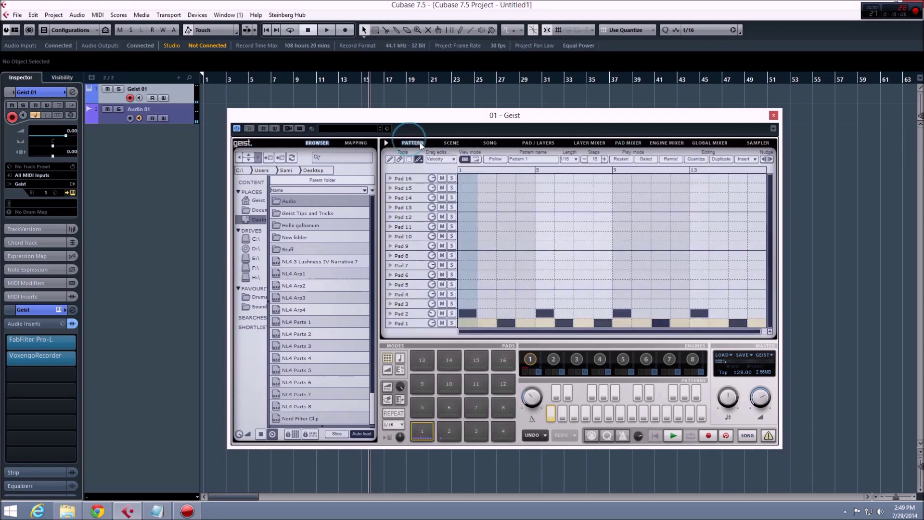
- Set Pad 1's layer play mode to Velocity split and distribute its eight layers automatically across the velocity range
click(533, 144)
click(433, 168)
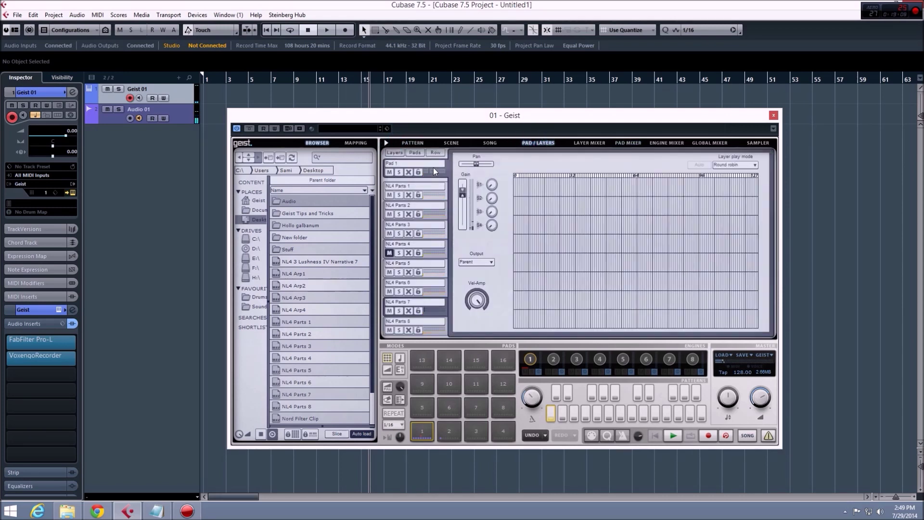
click(712, 166)
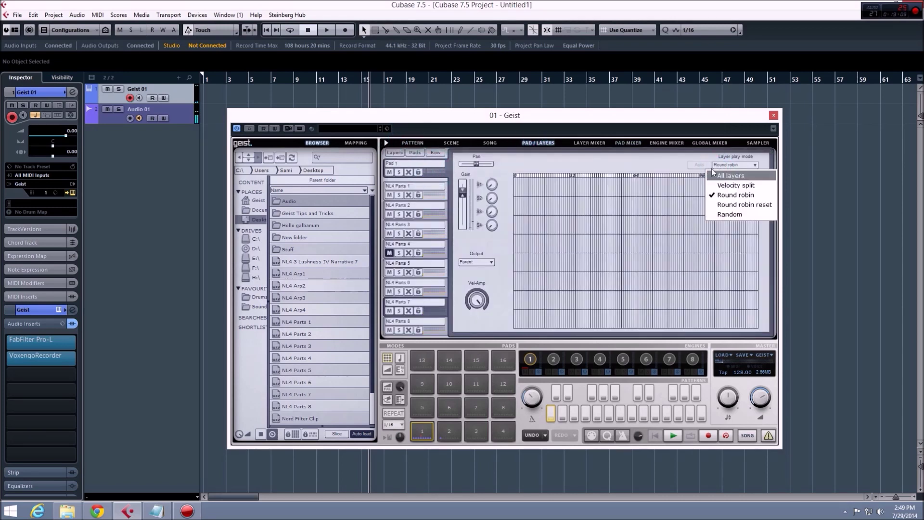
click(738, 187)
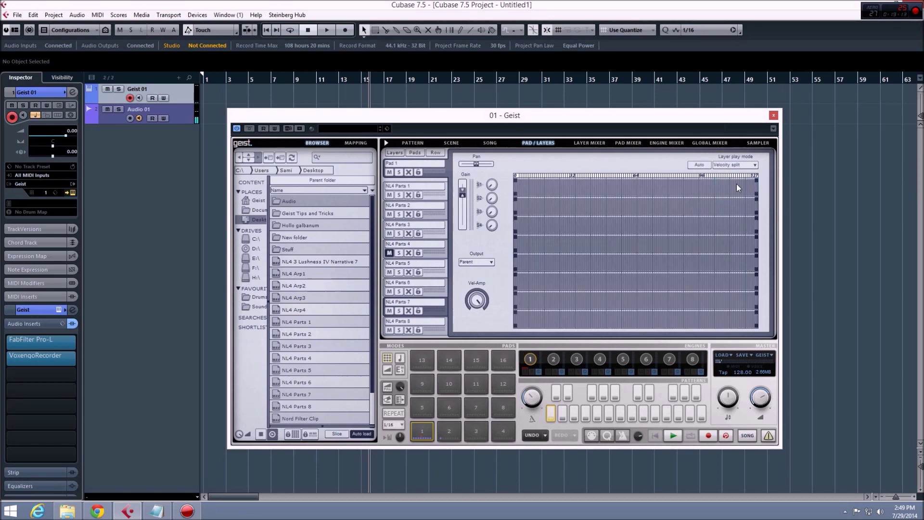
click(699, 165)
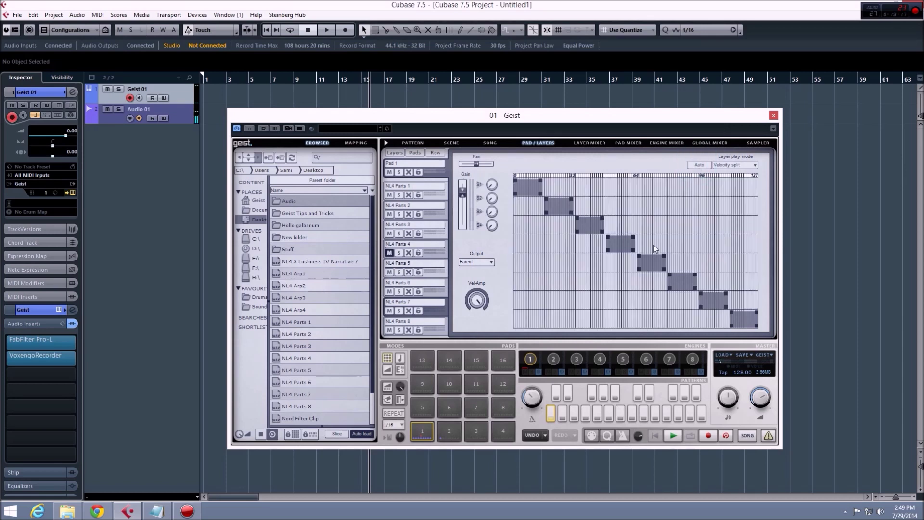
- Audition Pad 1 at several different velocities to hear its split layers
click(415, 142)
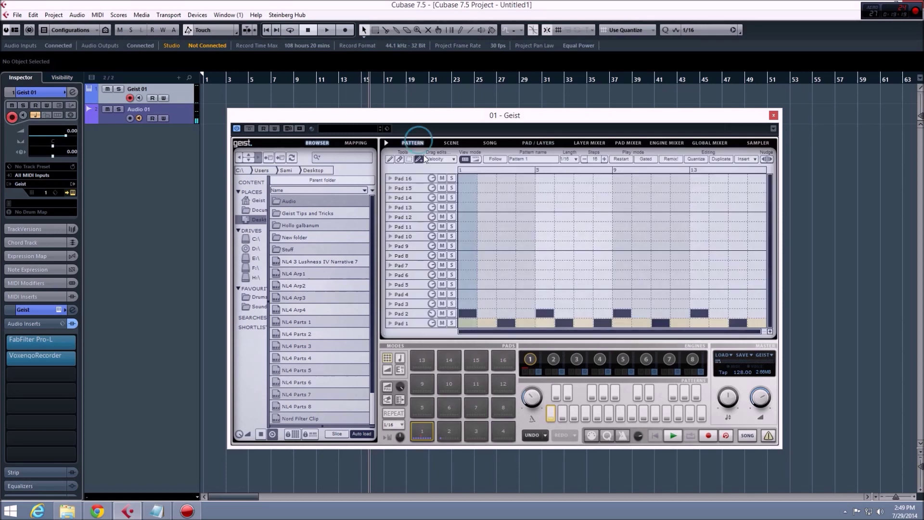
click(420, 426)
click(420, 433)
click(430, 435)
- Display the Velocity graph for Pad 1's steps and start the pattern playback
click(388, 323)
click(415, 305)
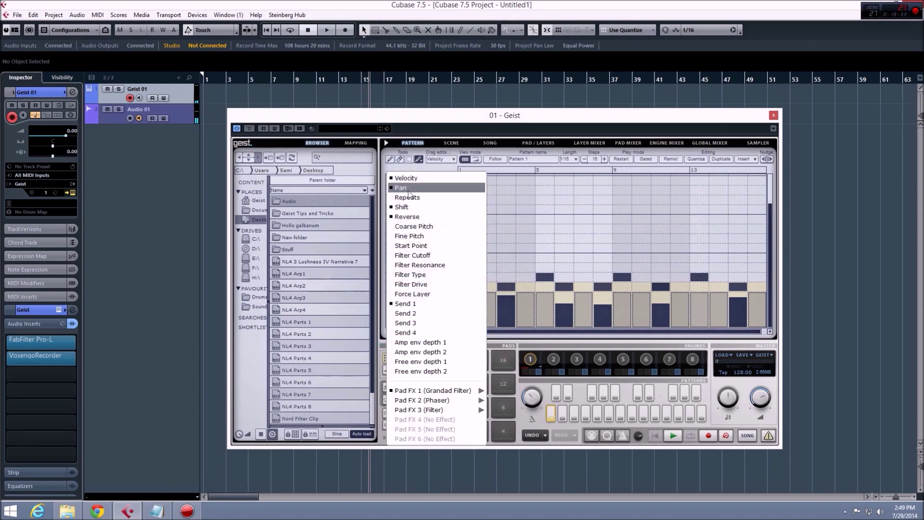
click(407, 179)
click(672, 435)
- Lower Pad 1's velocity on steps 3, 6, 8, 11 and 15, and add hits on steps 7 and 12
click(506, 321)
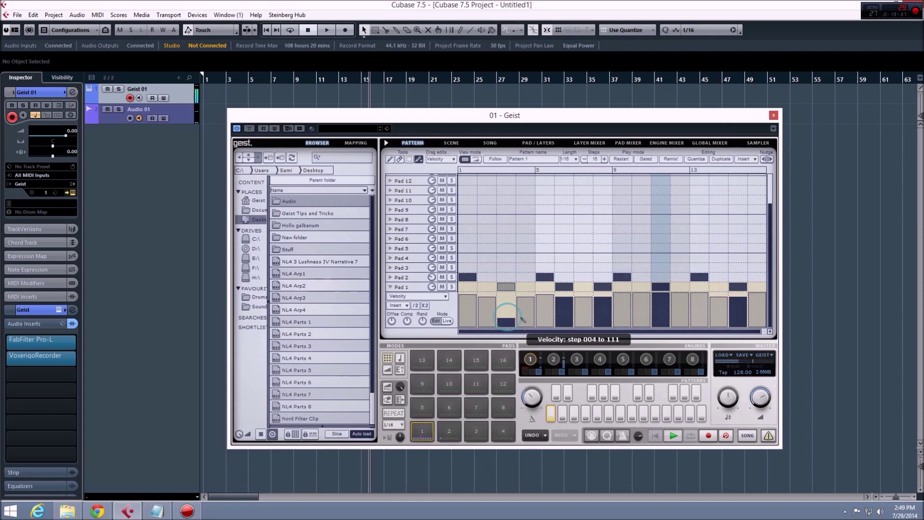
mouse_move(564, 306)
mouse_down()
mouse_move(601, 311)
mouse_move(585, 298)
mouse_move(584, 321)
mouse_up()
click(661, 311)
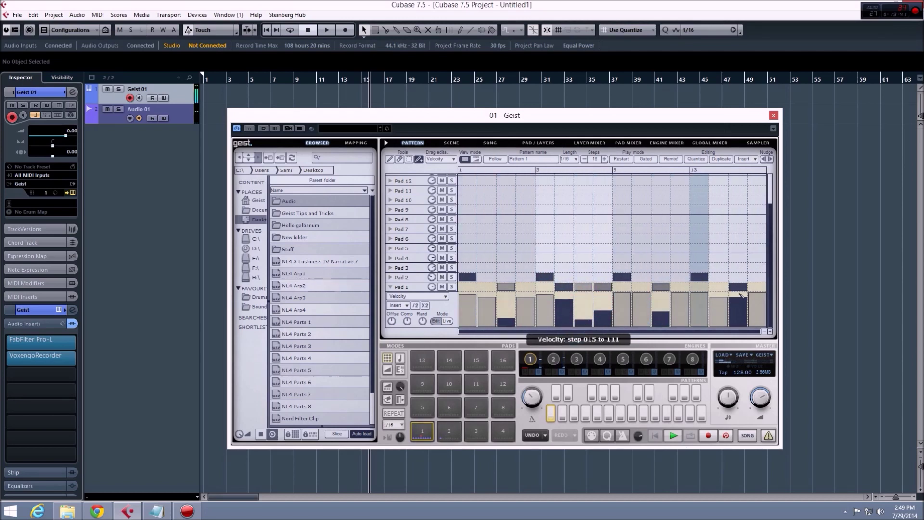
click(678, 288)
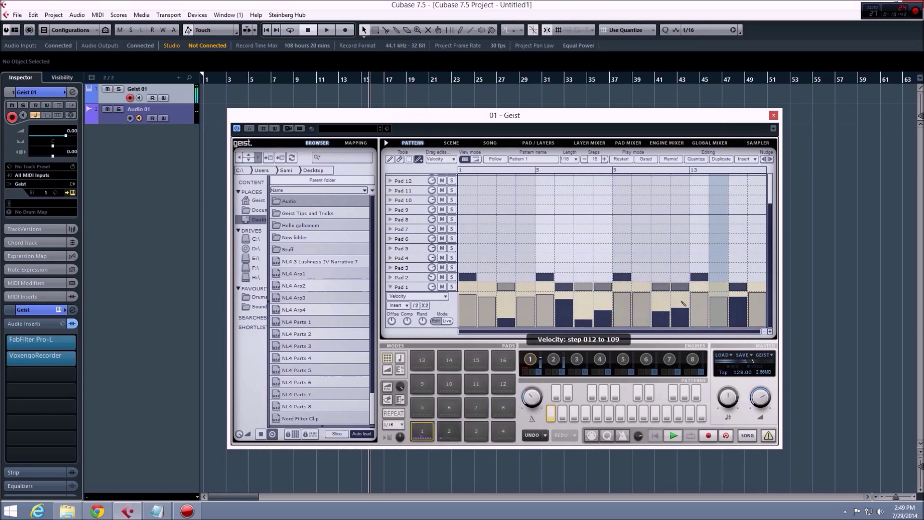
click(736, 313)
- Raise Pad 1's velocity on steps 3, 7 and 8
click(603, 301)
click(584, 320)
click(583, 302)
click(506, 302)
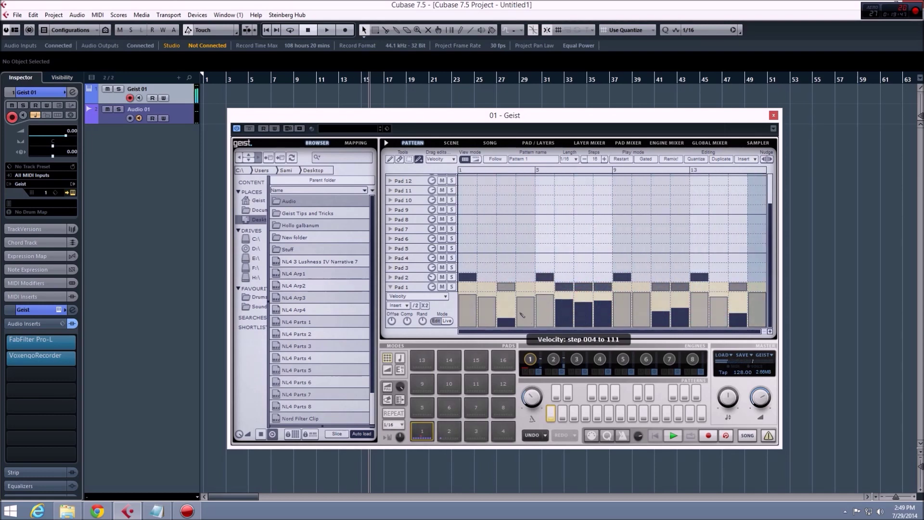
- Add Pad 1 hits on steps 2 and 4, with step 2 very quiet and step 4 at full velocity
click(488, 298)
click(491, 299)
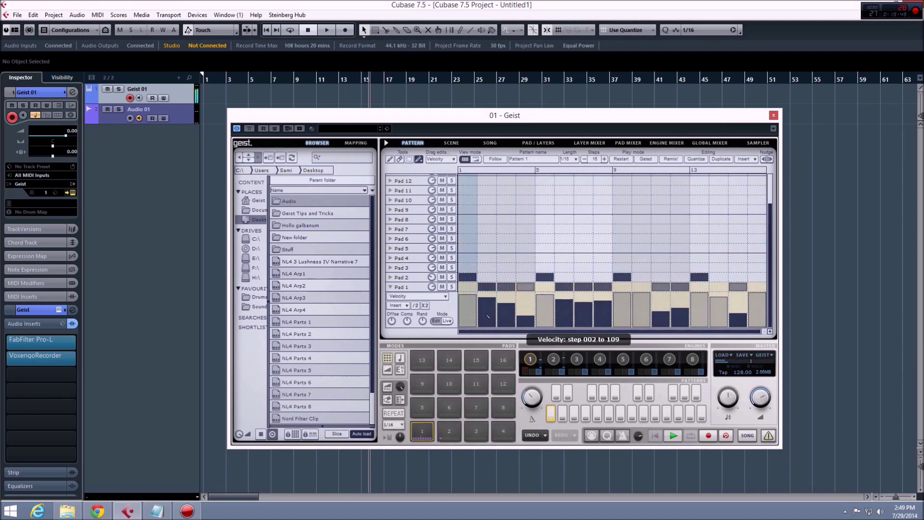
click(494, 323)
click(525, 298)
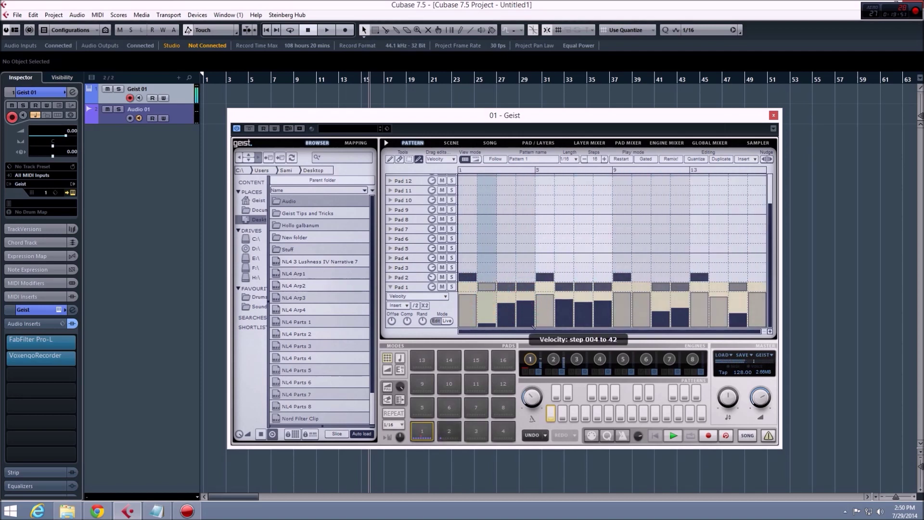
click(525, 292)
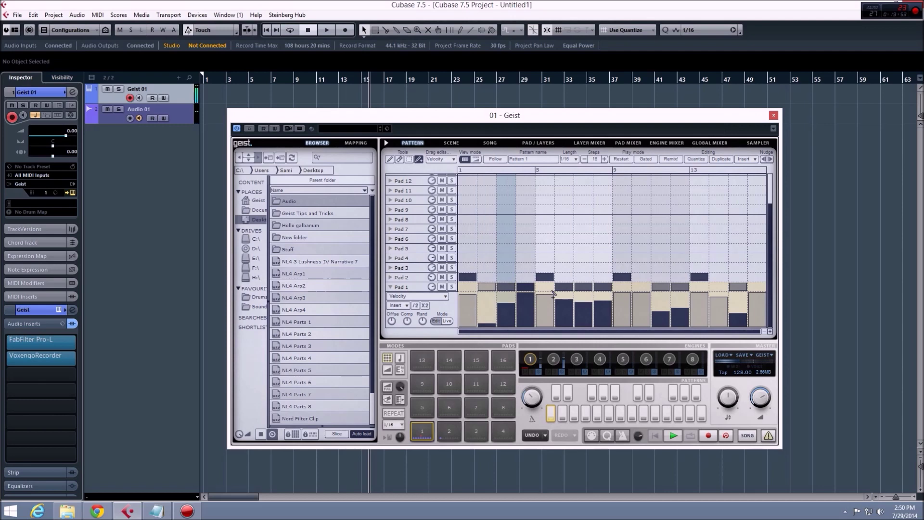
- Raise Pad 1's velocity on steps 11 and 15, lower step 12, and add quiet hits on steps 14 and 16
click(668, 299)
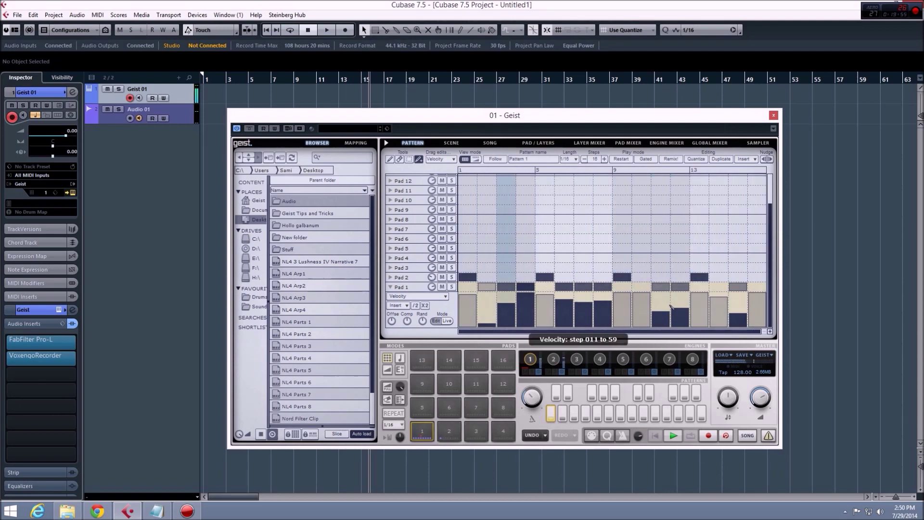
click(680, 315)
click(722, 297)
click(720, 310)
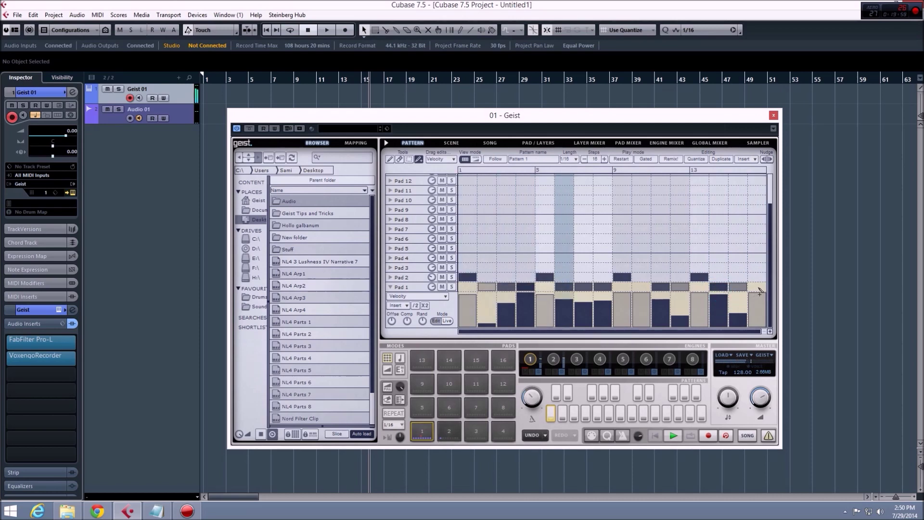
mouse_move(720, 310)
mouse_down()
mouse_move(756, 296)
mouse_move(750, 304)
mouse_up()
click(721, 302)
mouse_move(720, 302)
mouse_down()
mouse_move(725, 326)
mouse_move(740, 307)
mouse_up()
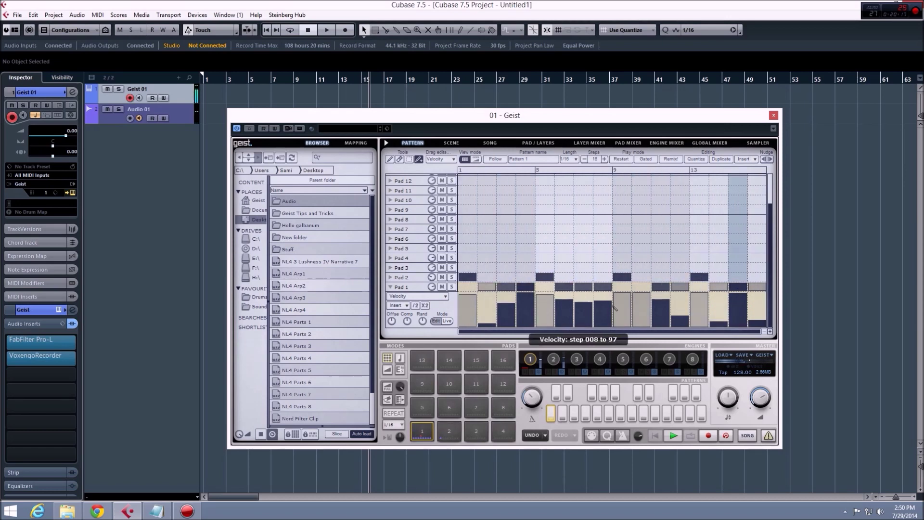
- Collapse Pad 1's step graph, and stop the playback after checking the engine mixer's effects
click(390, 287)
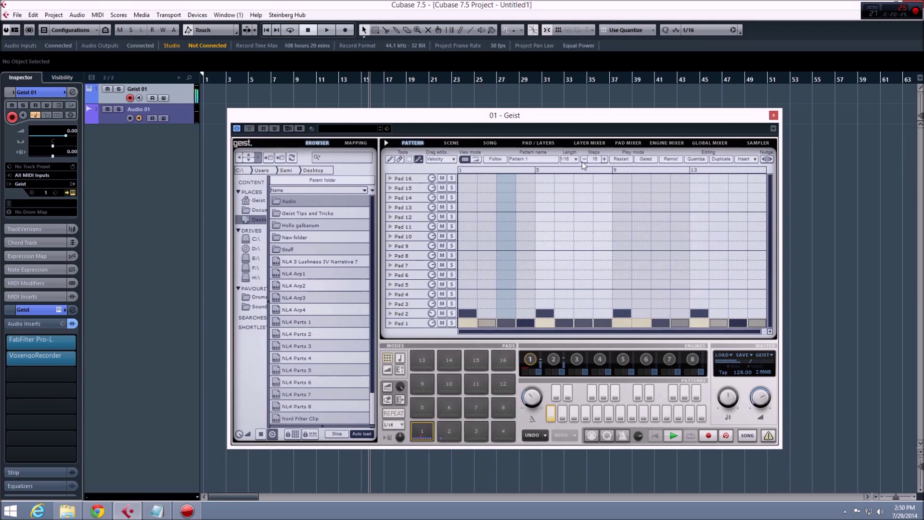
click(666, 143)
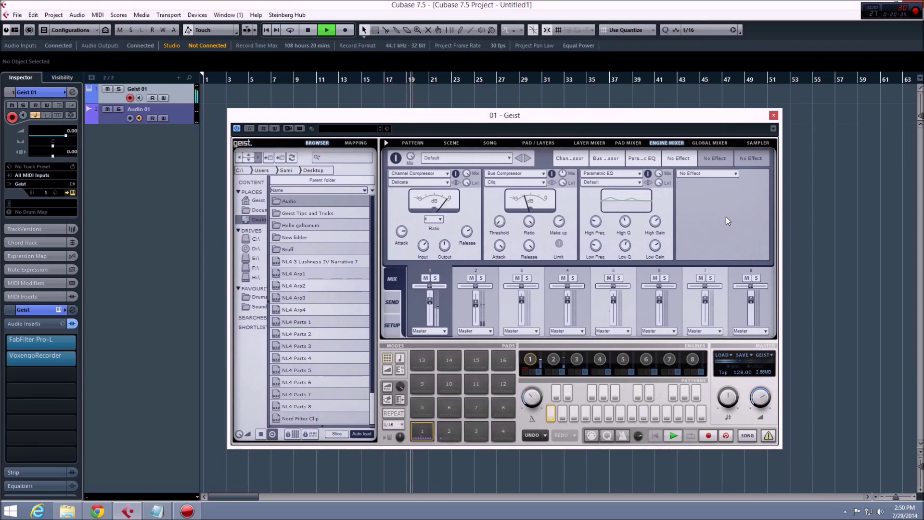
key(space)
click(414, 143)
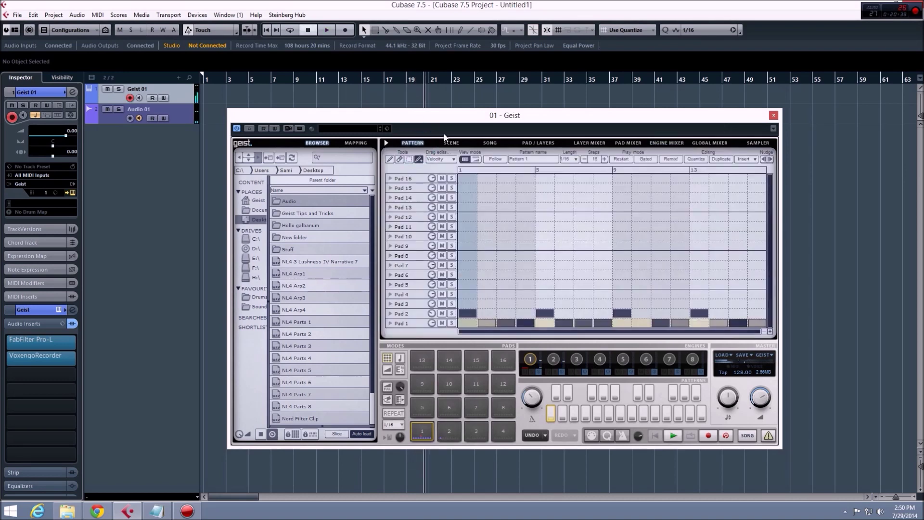